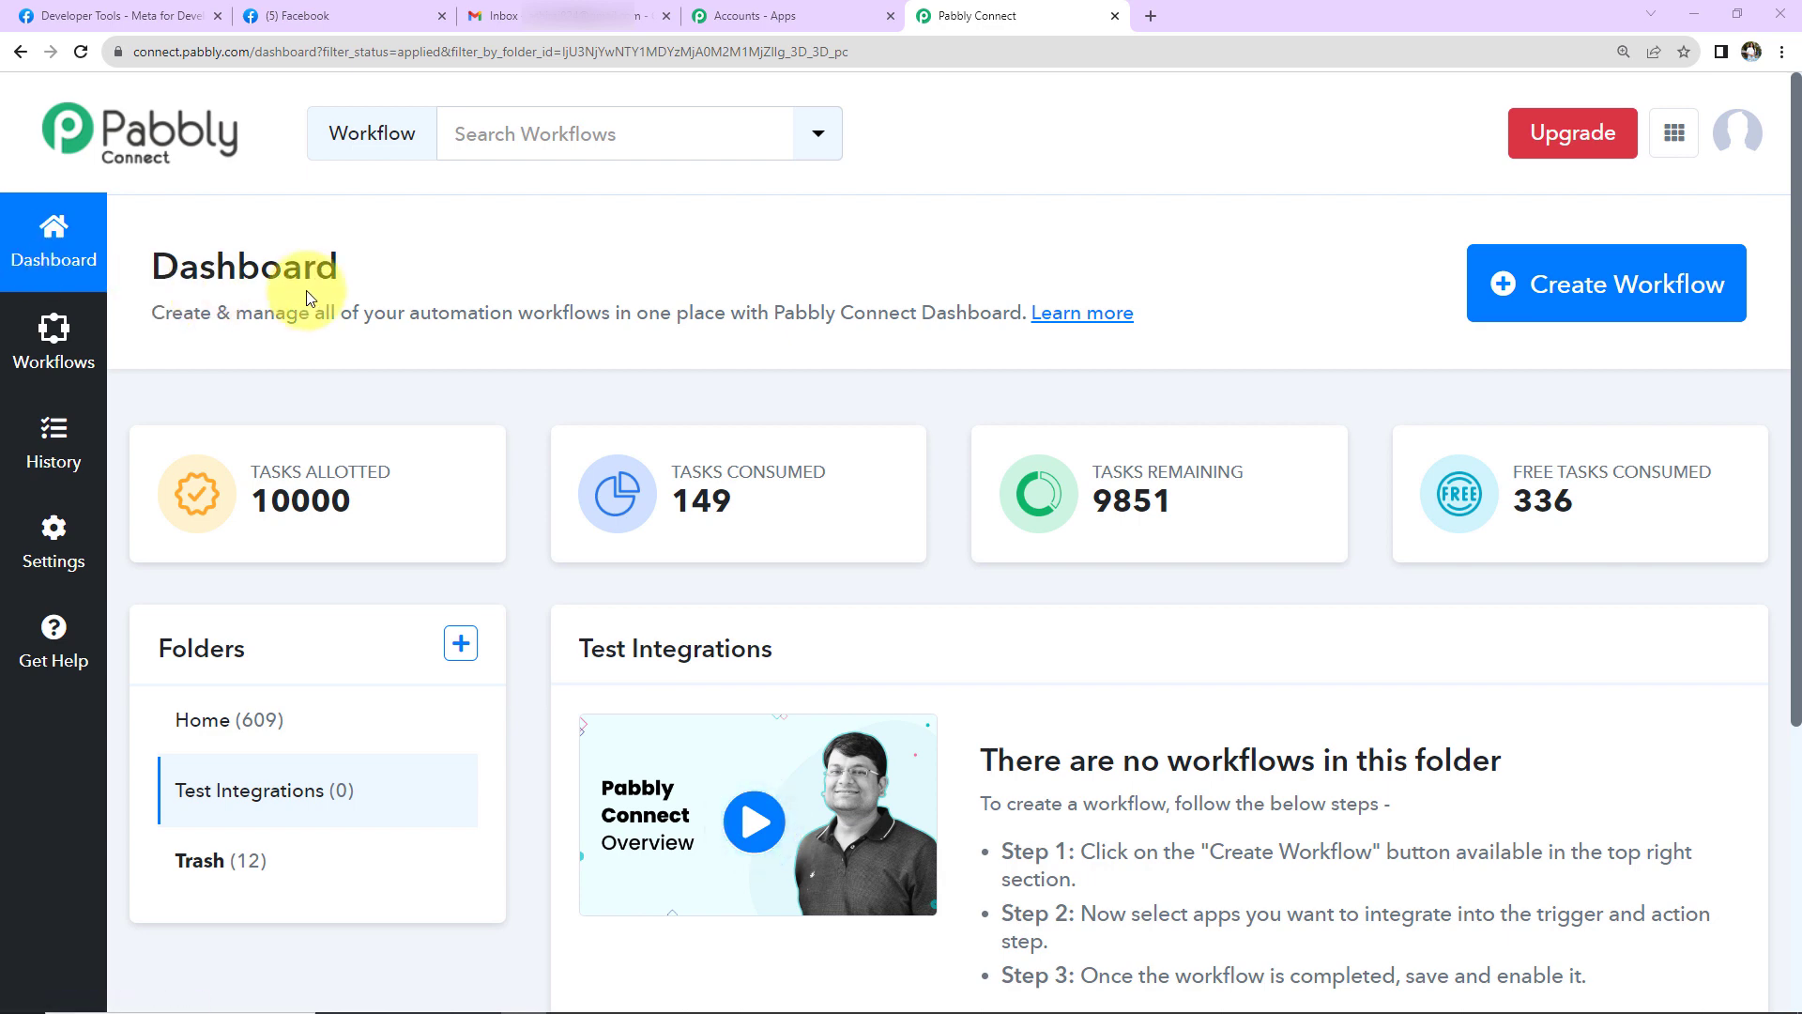
- Create a new workflow titled 'Send Email For New Facebook Leads'
click(1506, 321)
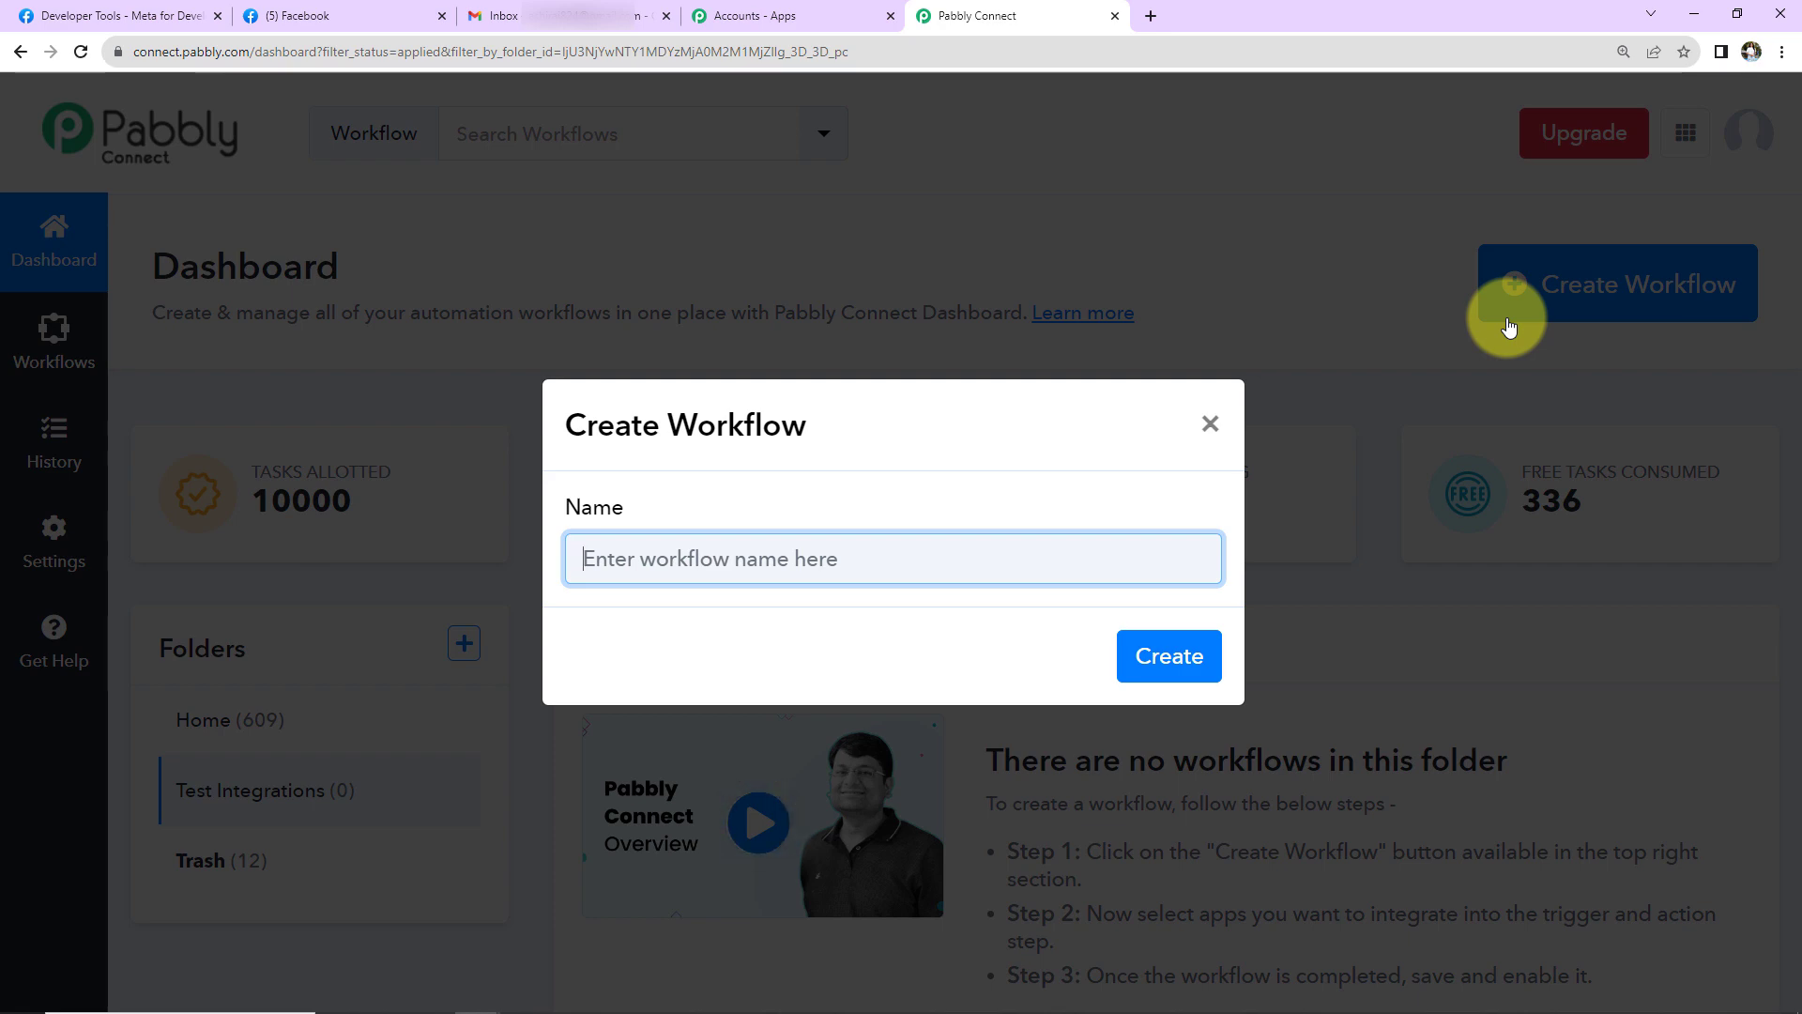
text(Send Email For New Facebook Leads)
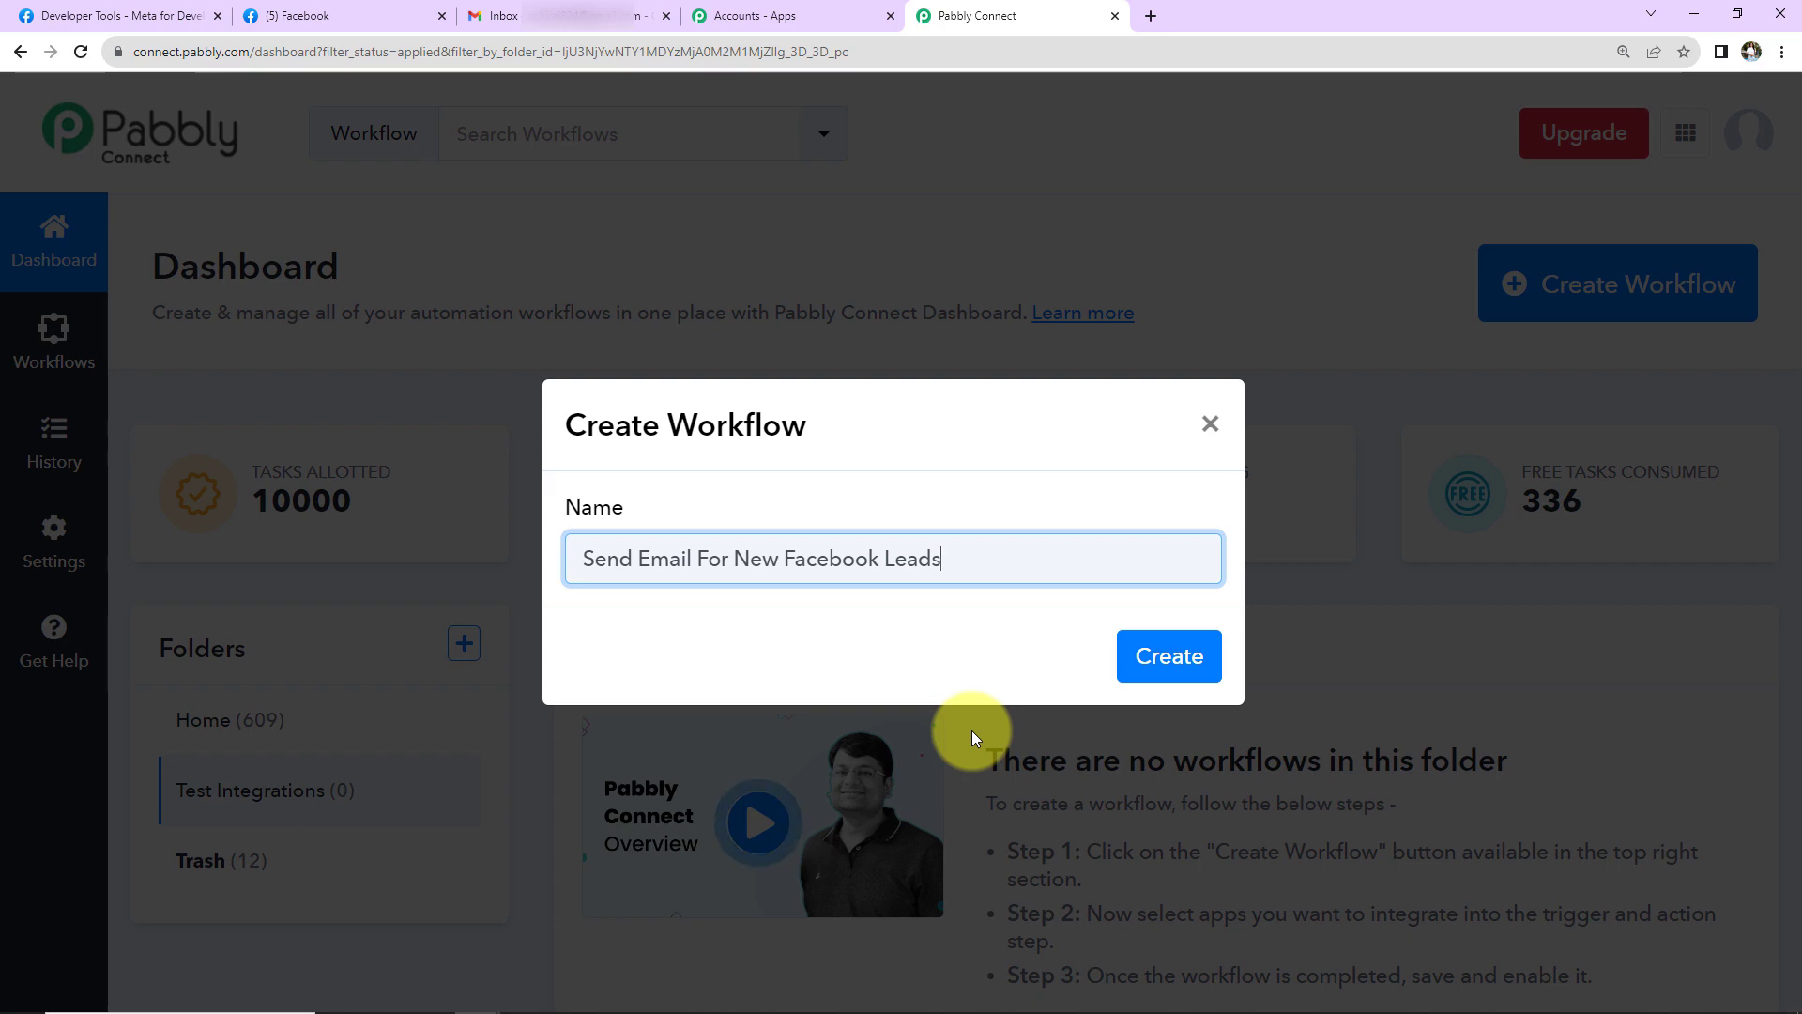
click(1140, 662)
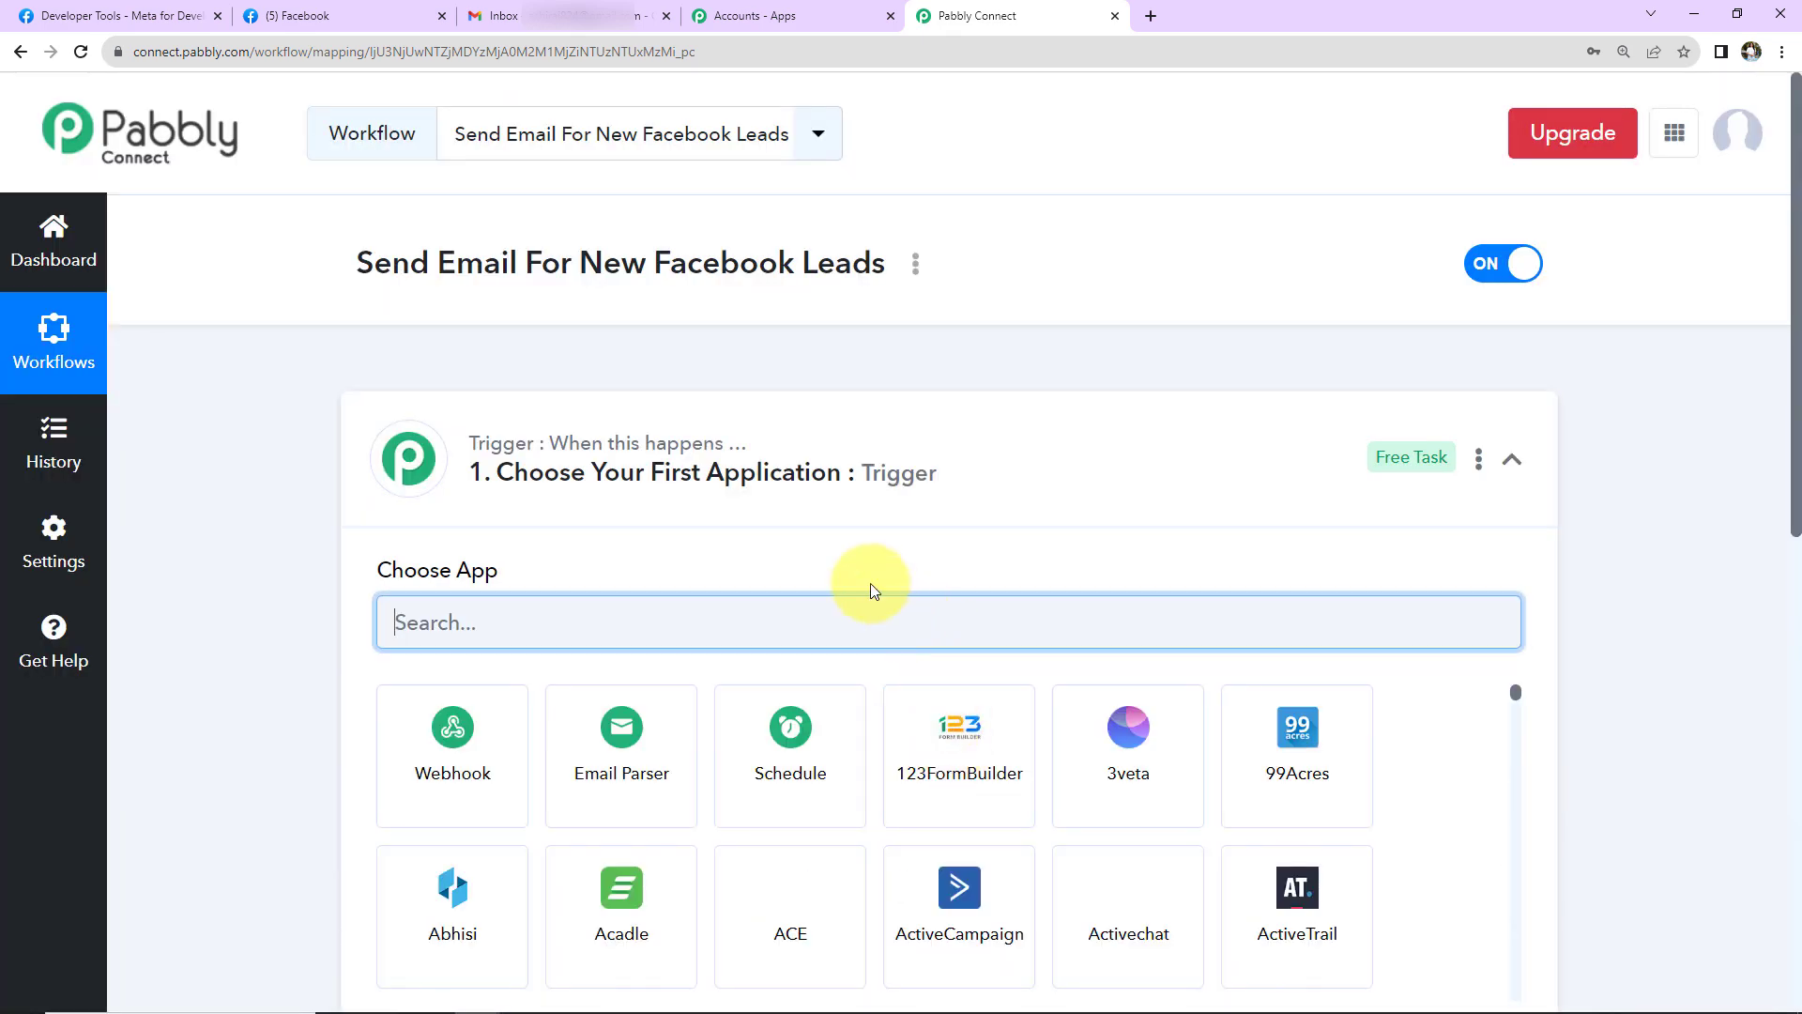
scroll(905, 515, down, 5)
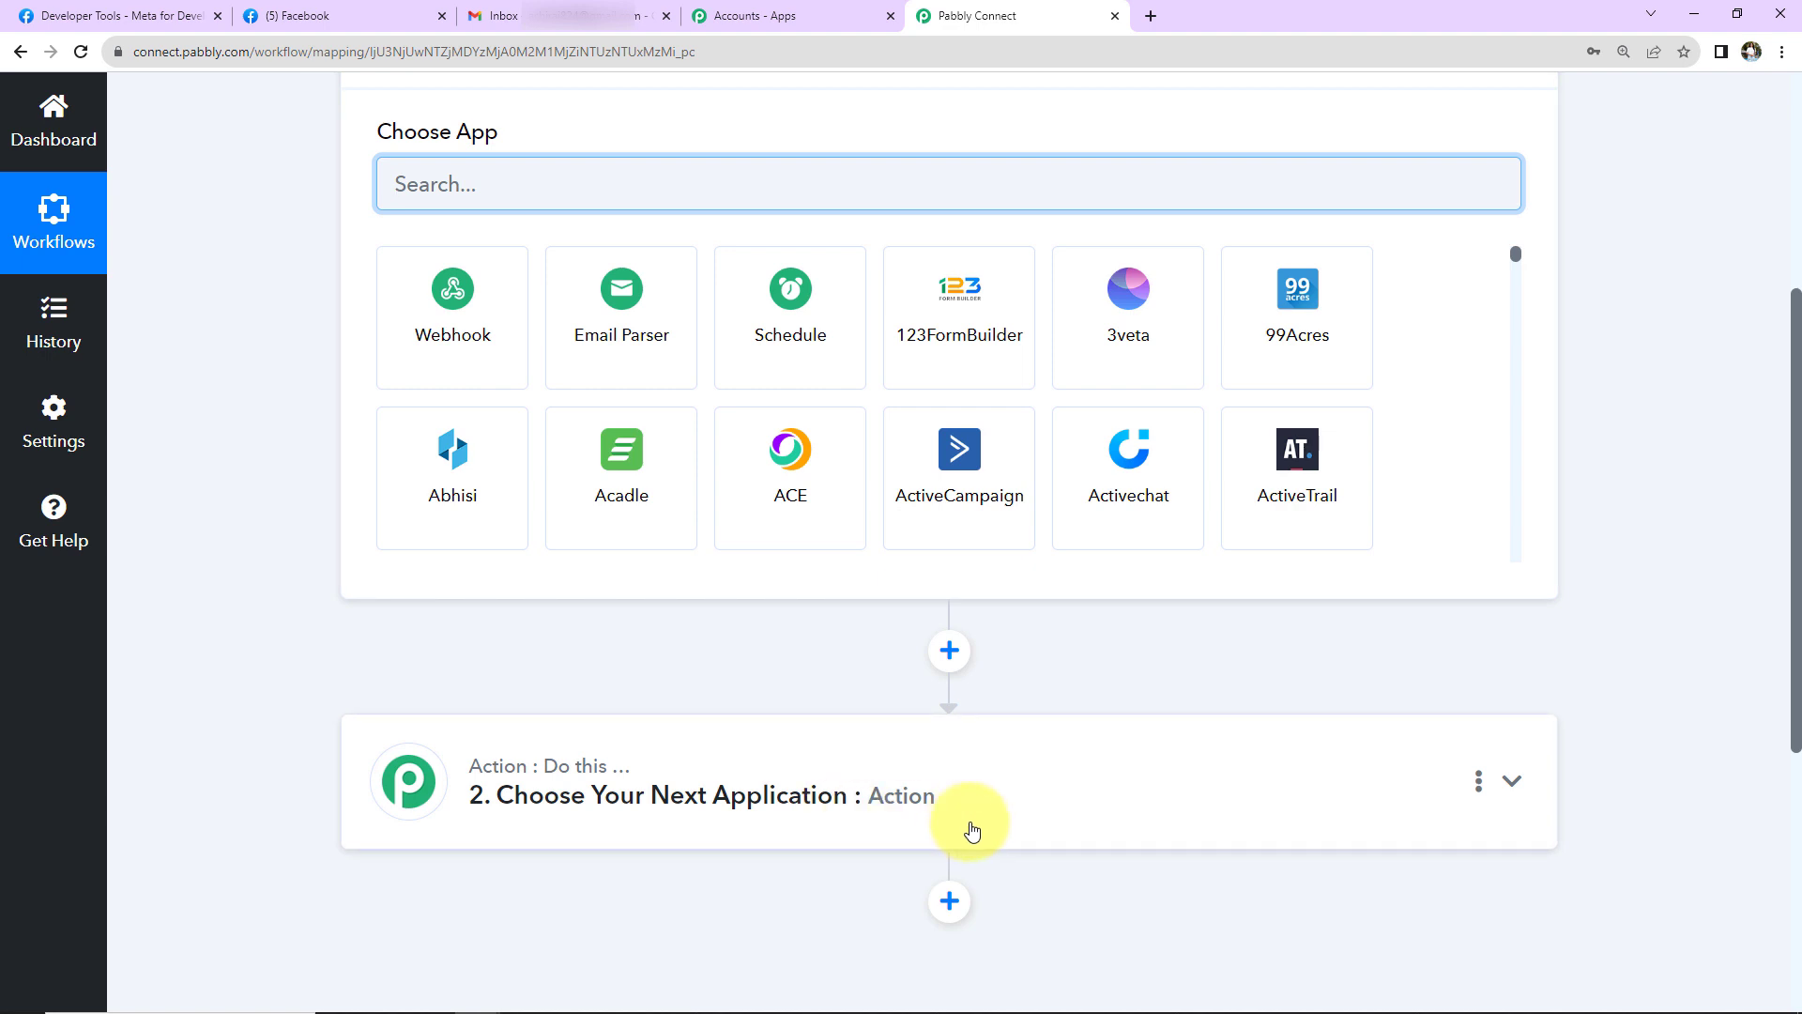
scroll(973, 832, up, 2)
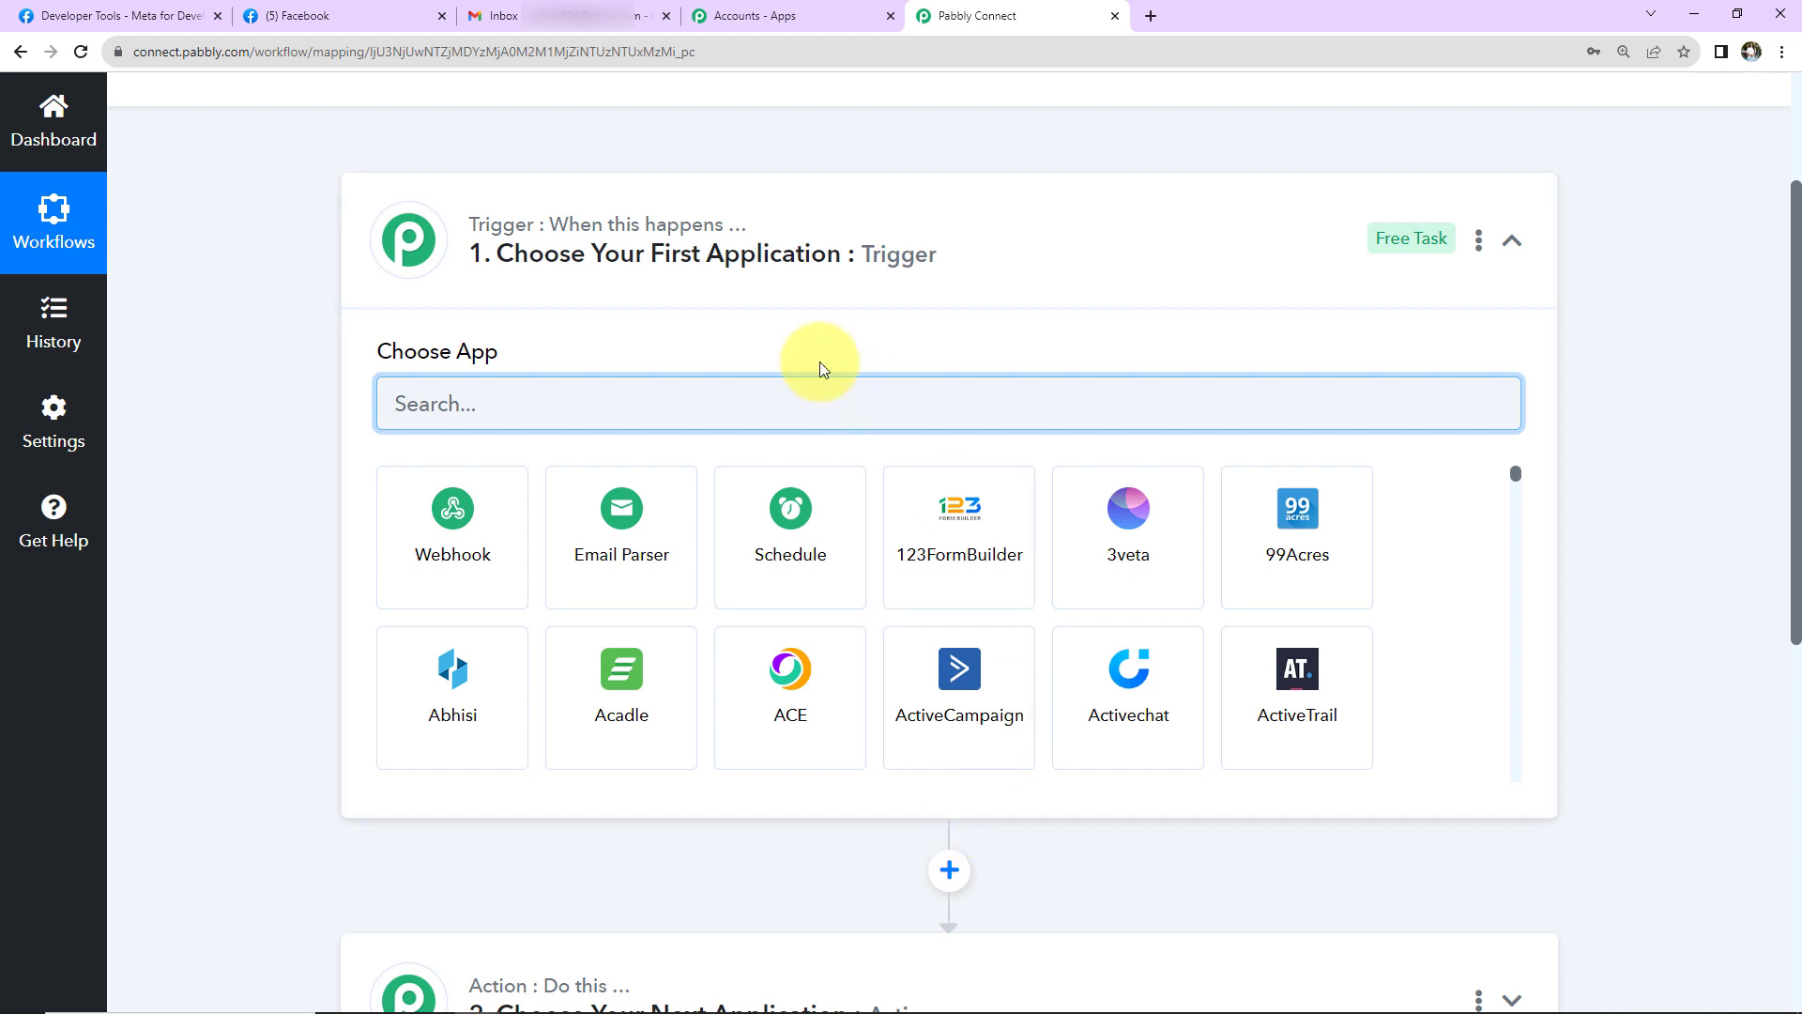
scroll(850, 302, down, 1)
scroll(850, 302, down, 2)
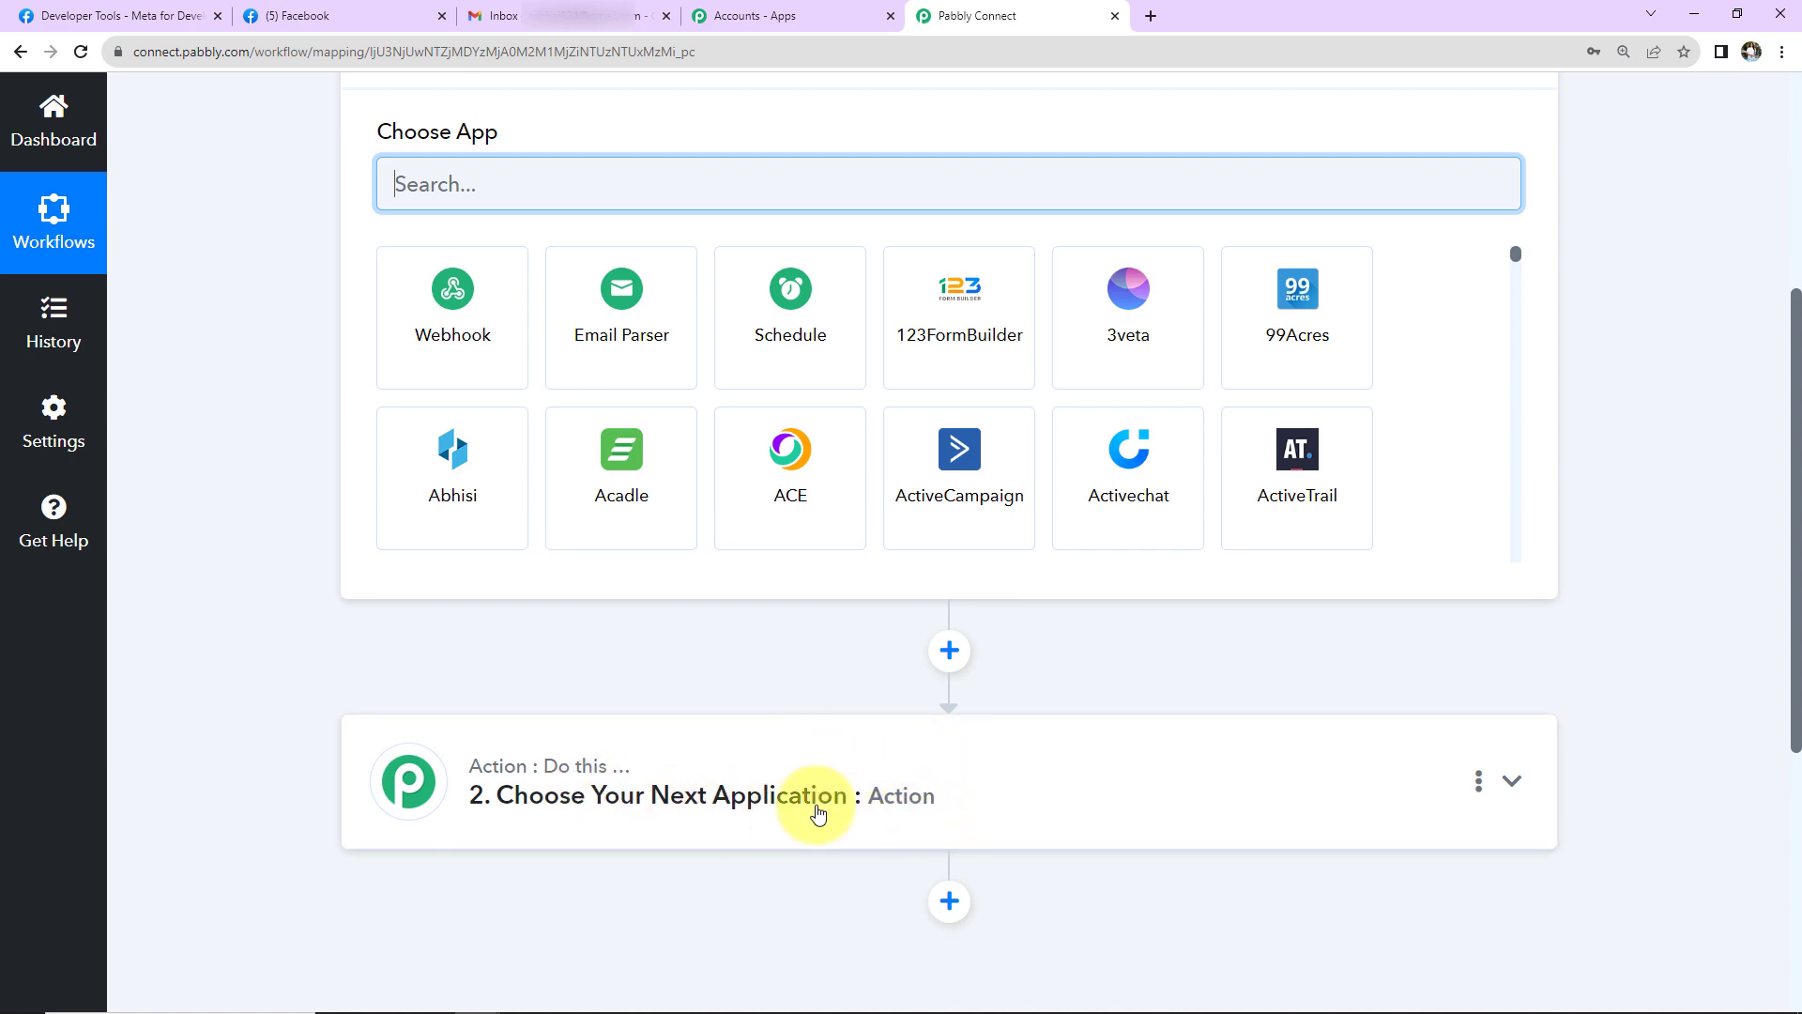
scroll(1126, 595, up, 4)
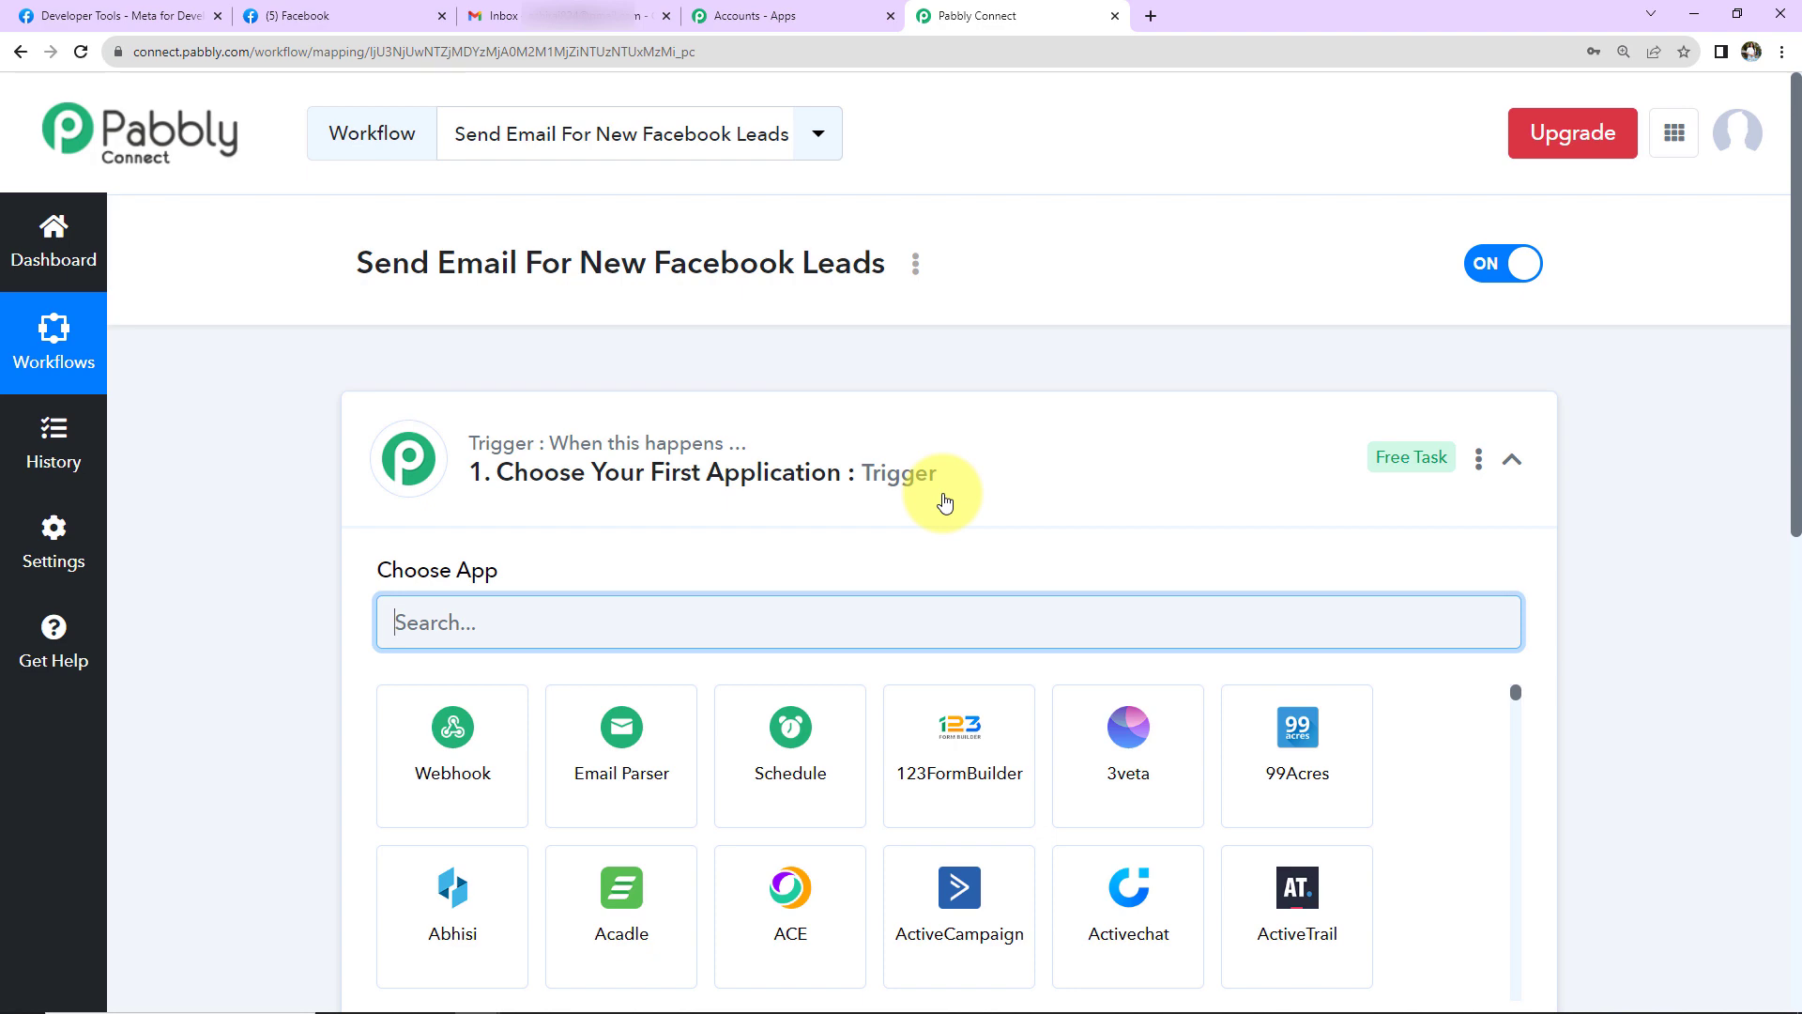
scroll(948, 498, down, 5)
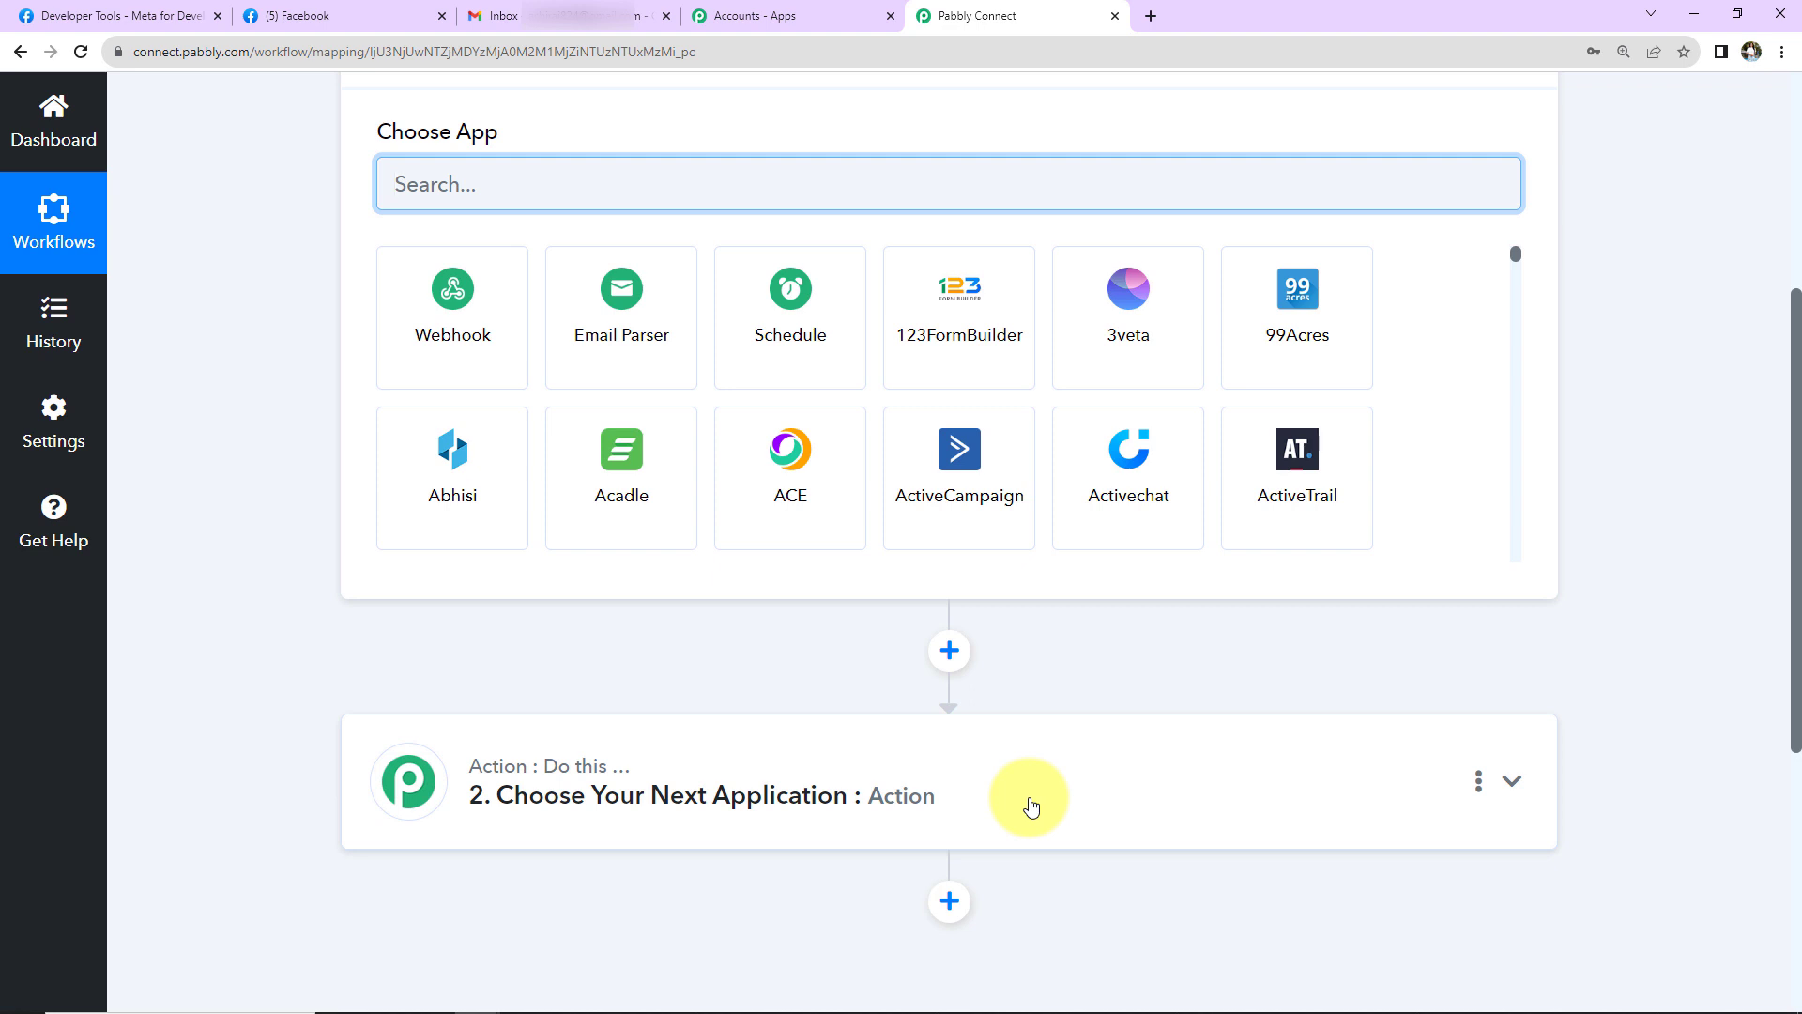
scroll(1031, 806, up, 2)
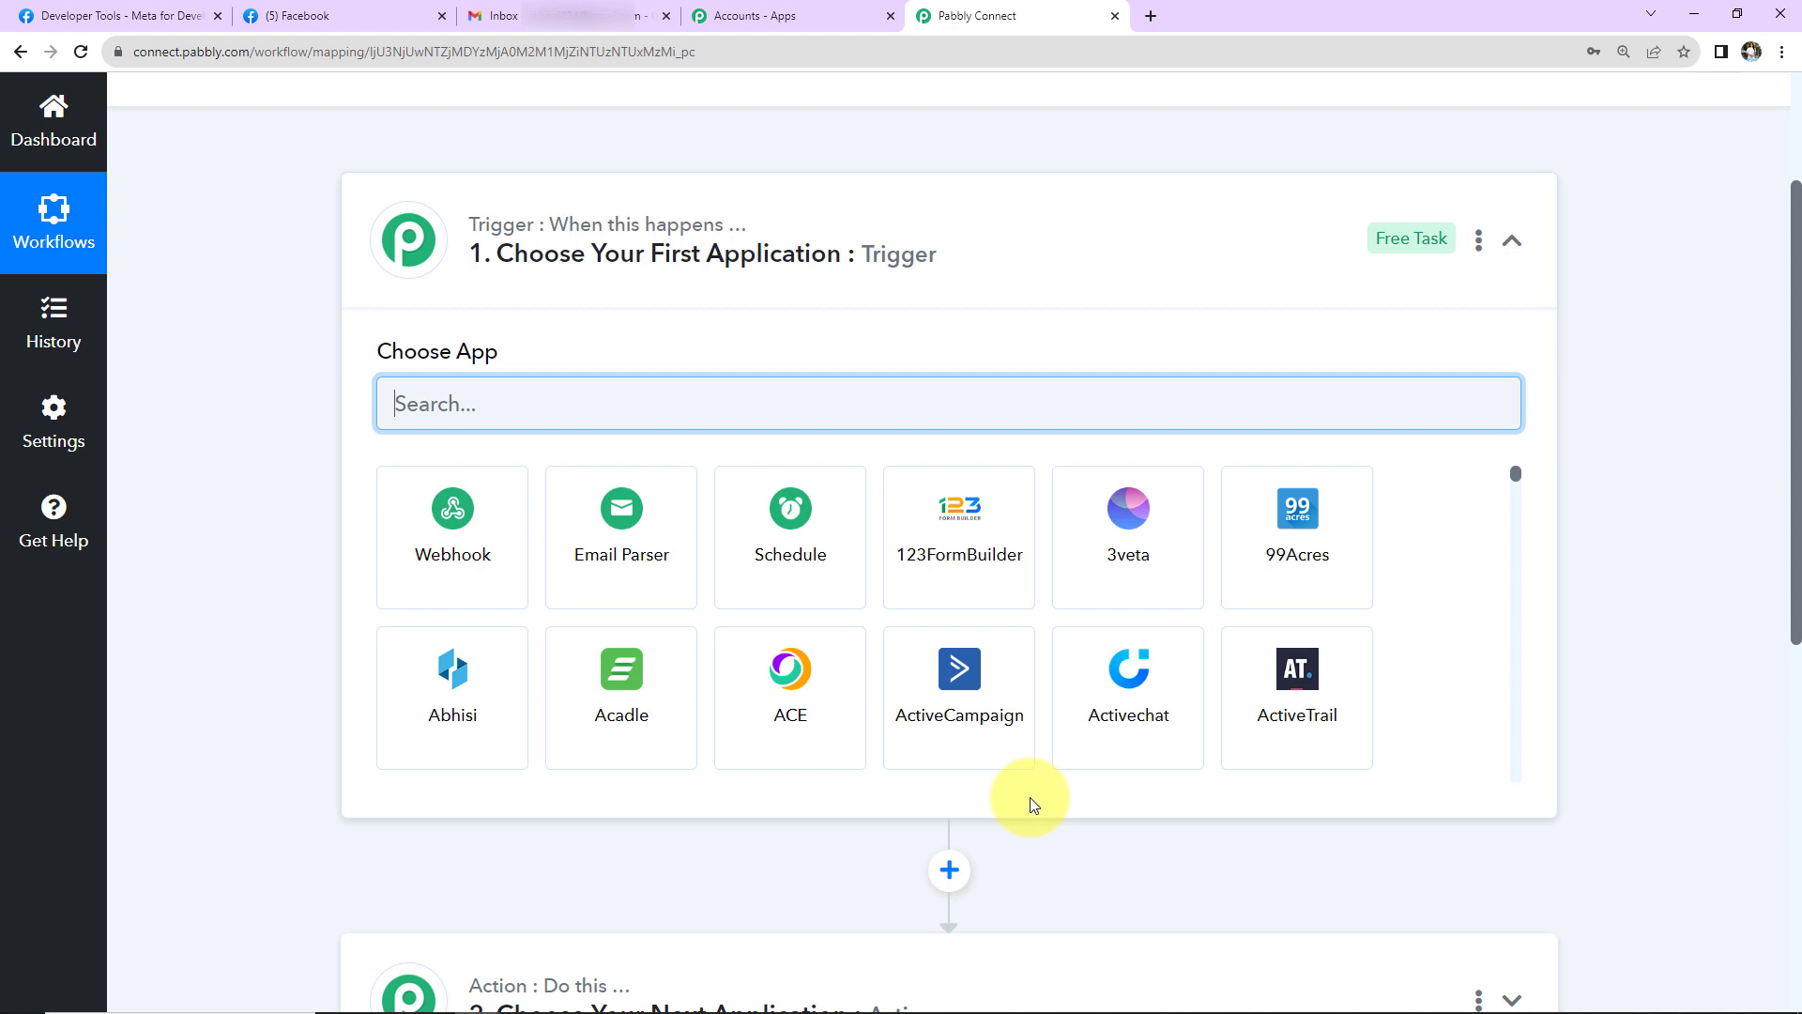
scroll(1029, 797, up, 3)
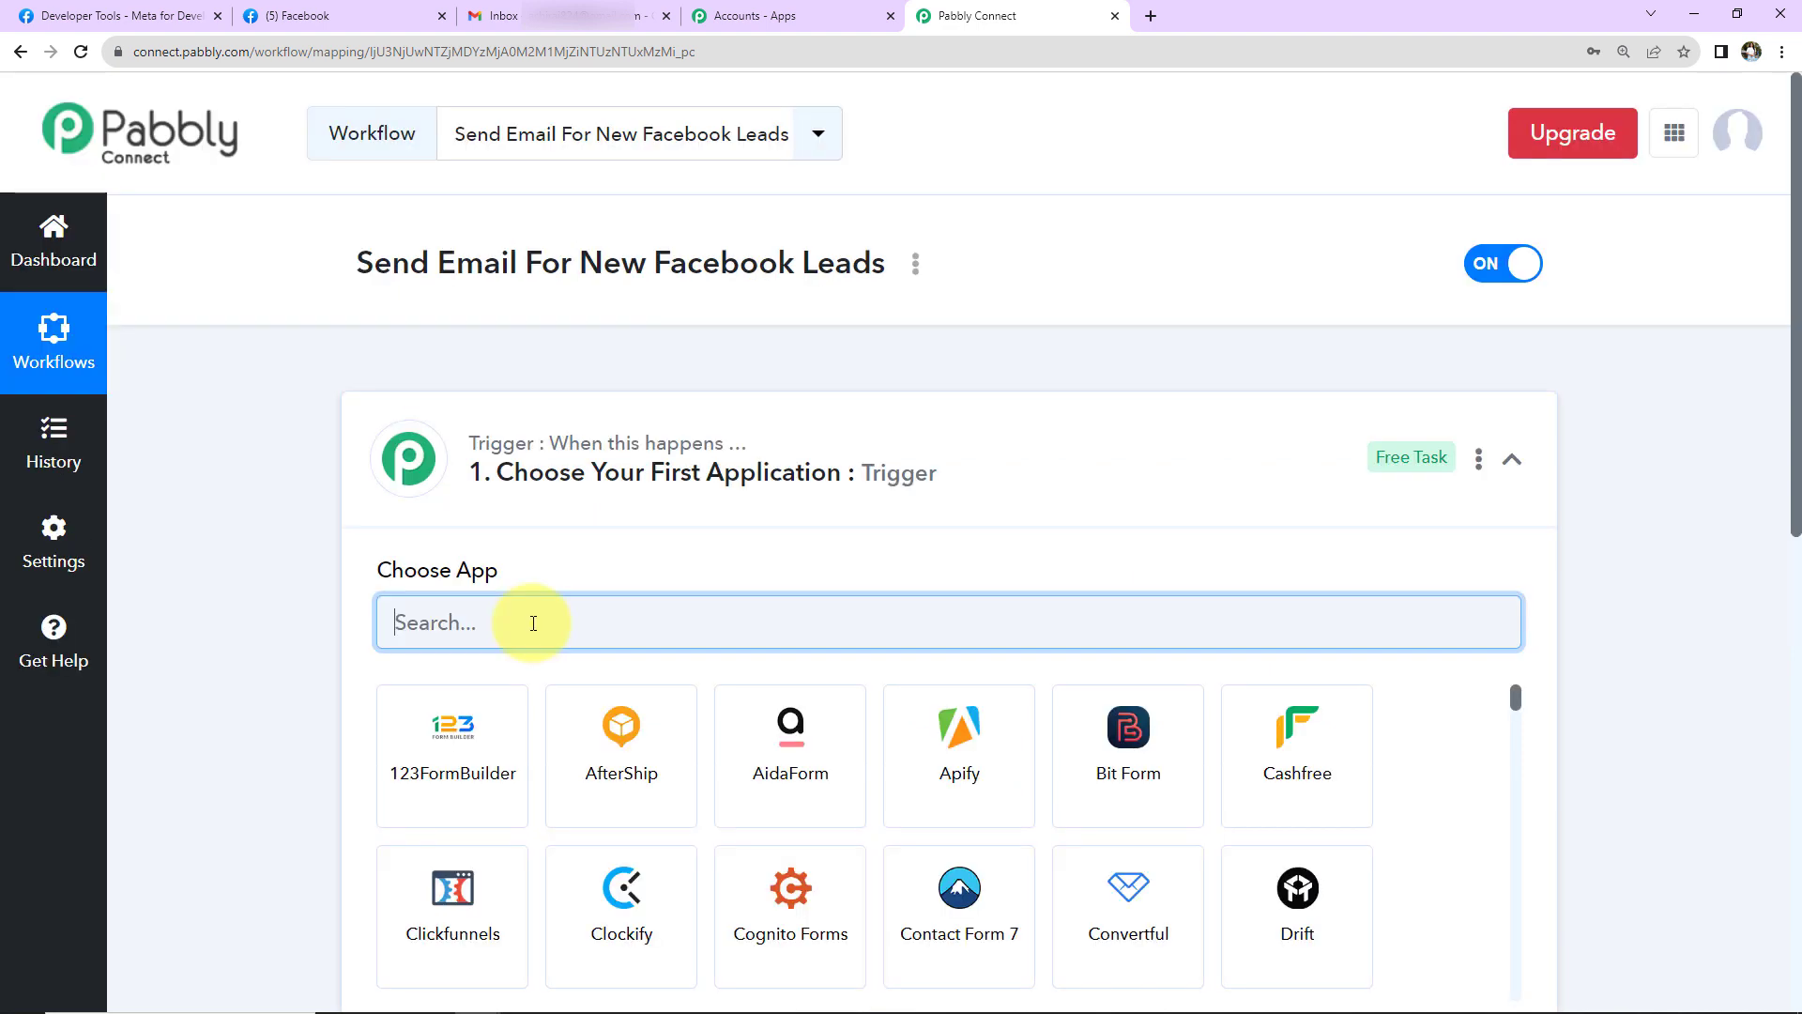
- Set the trigger app to Facebook Lead Ads with the New Lead (Instant) event
text(Faceb)
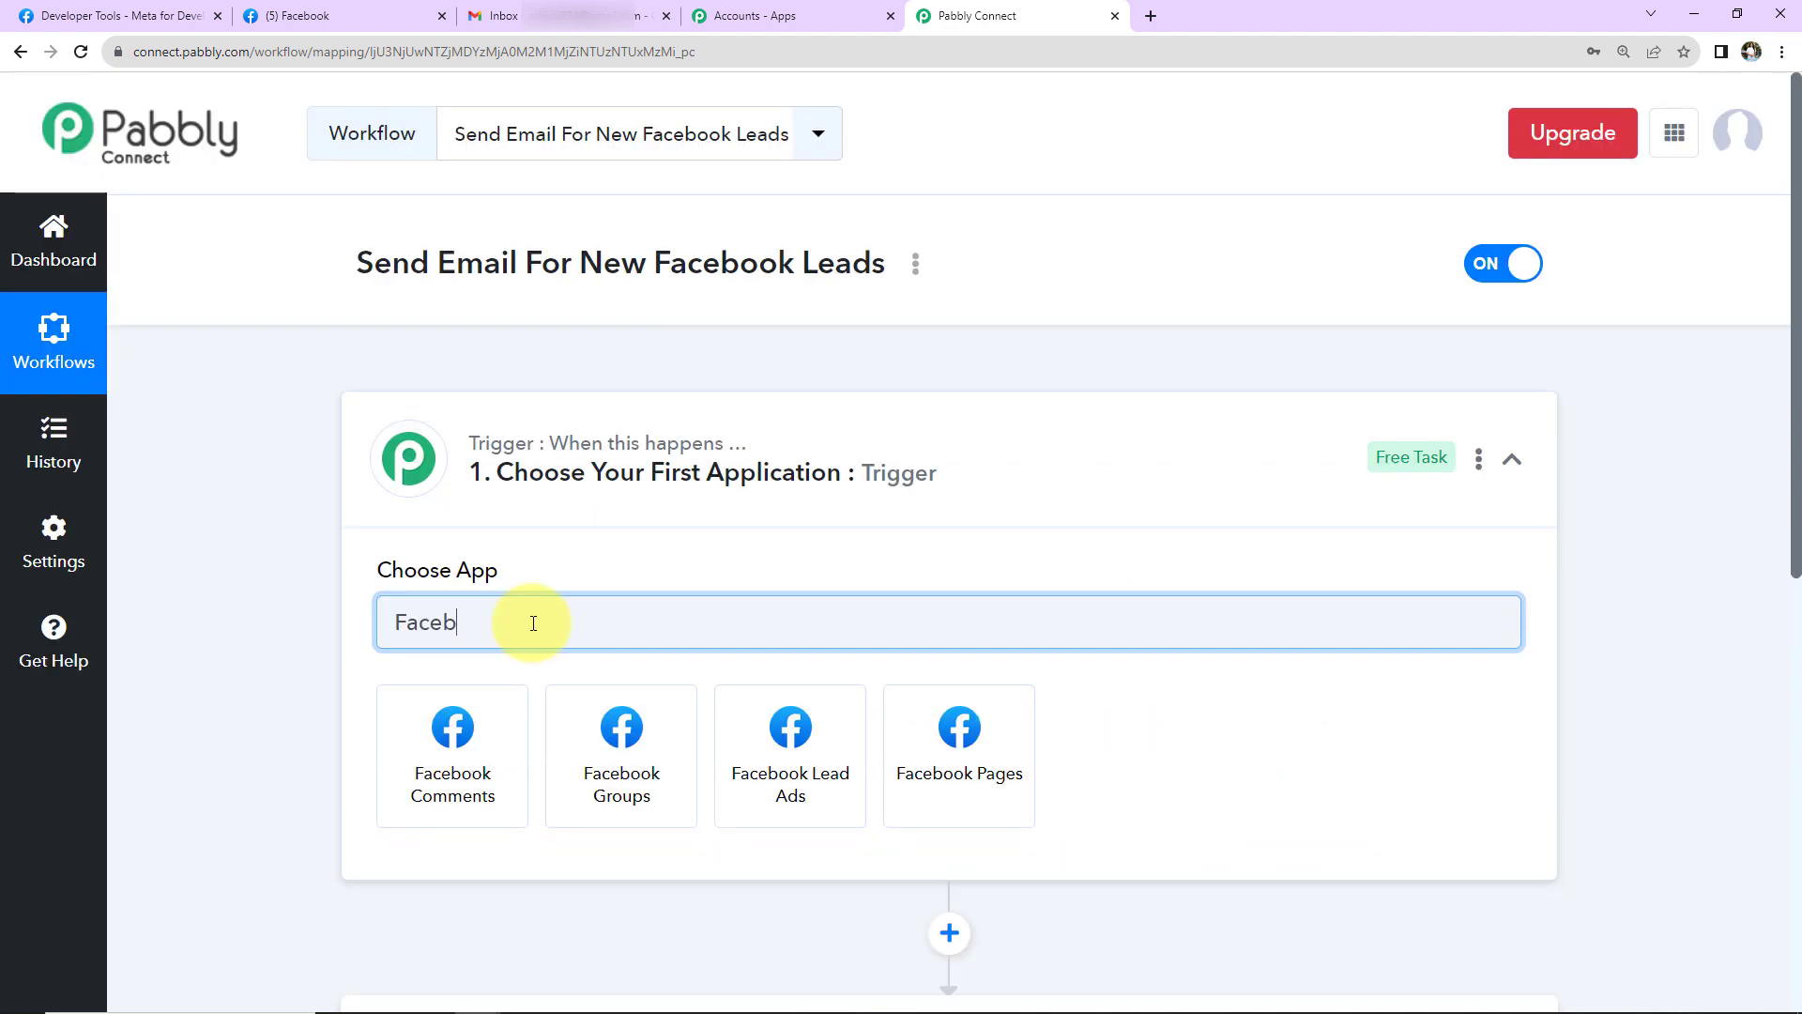
click(836, 795)
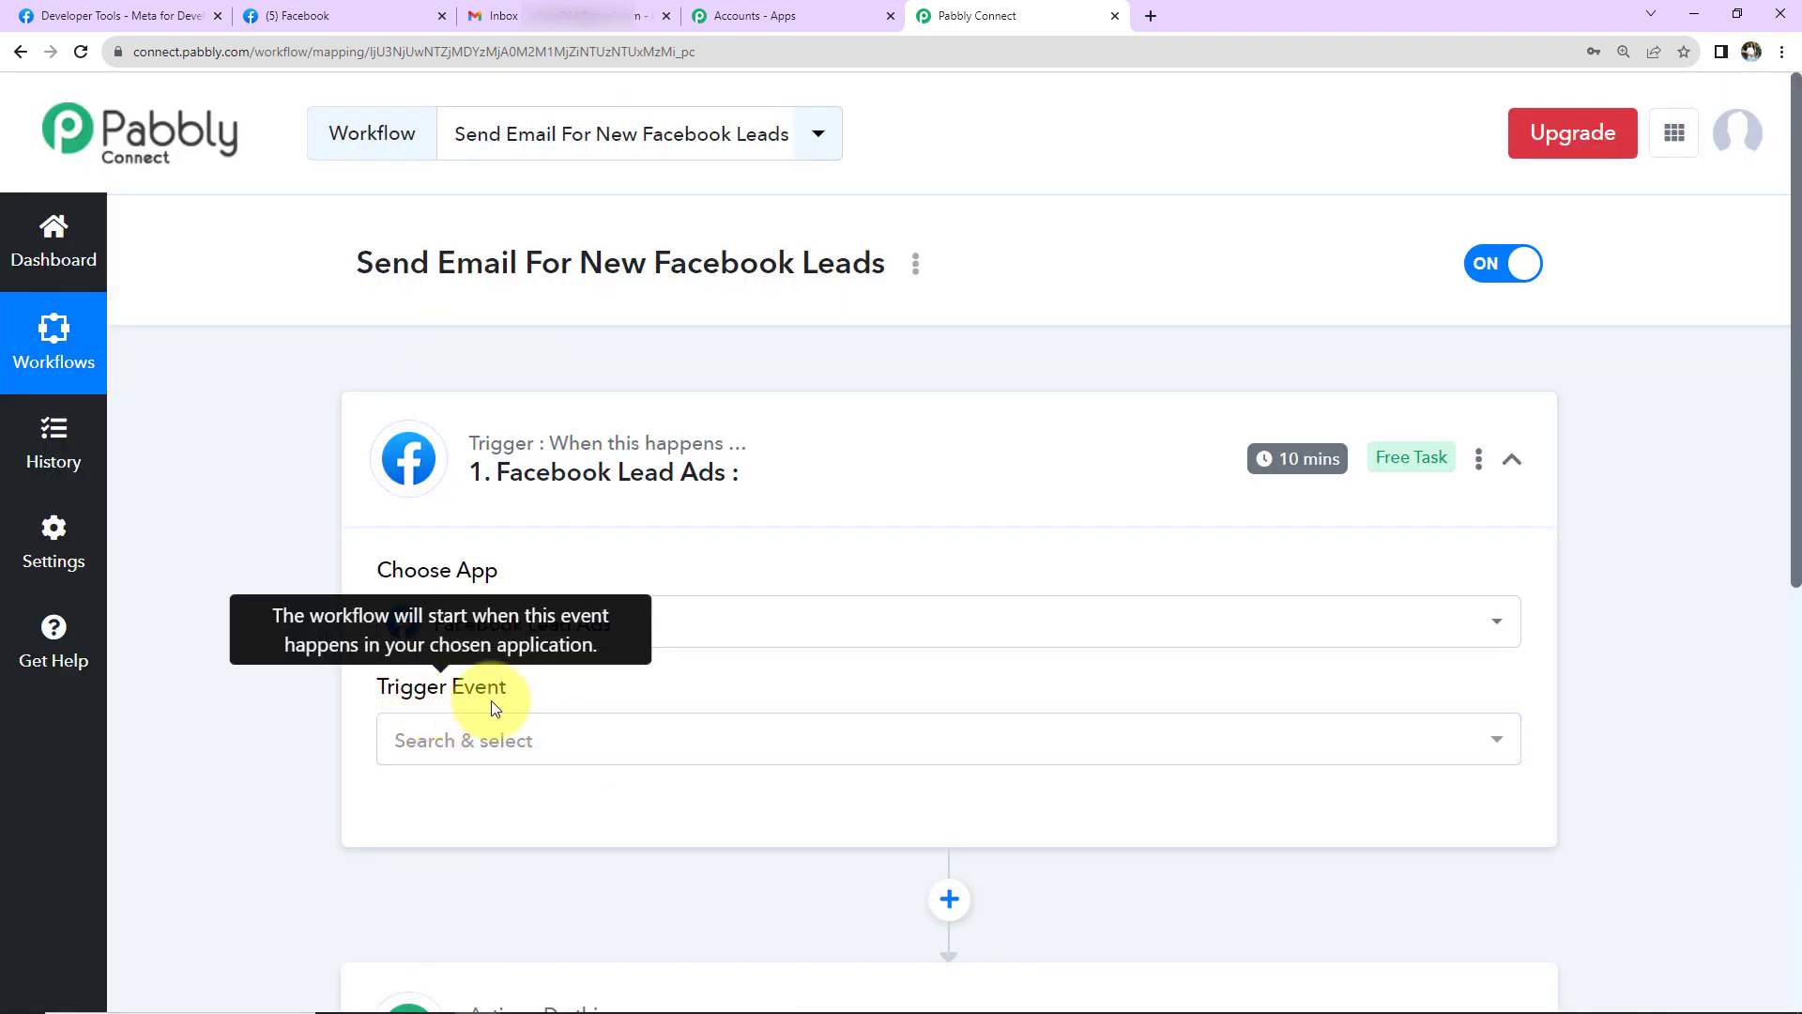
click(475, 738)
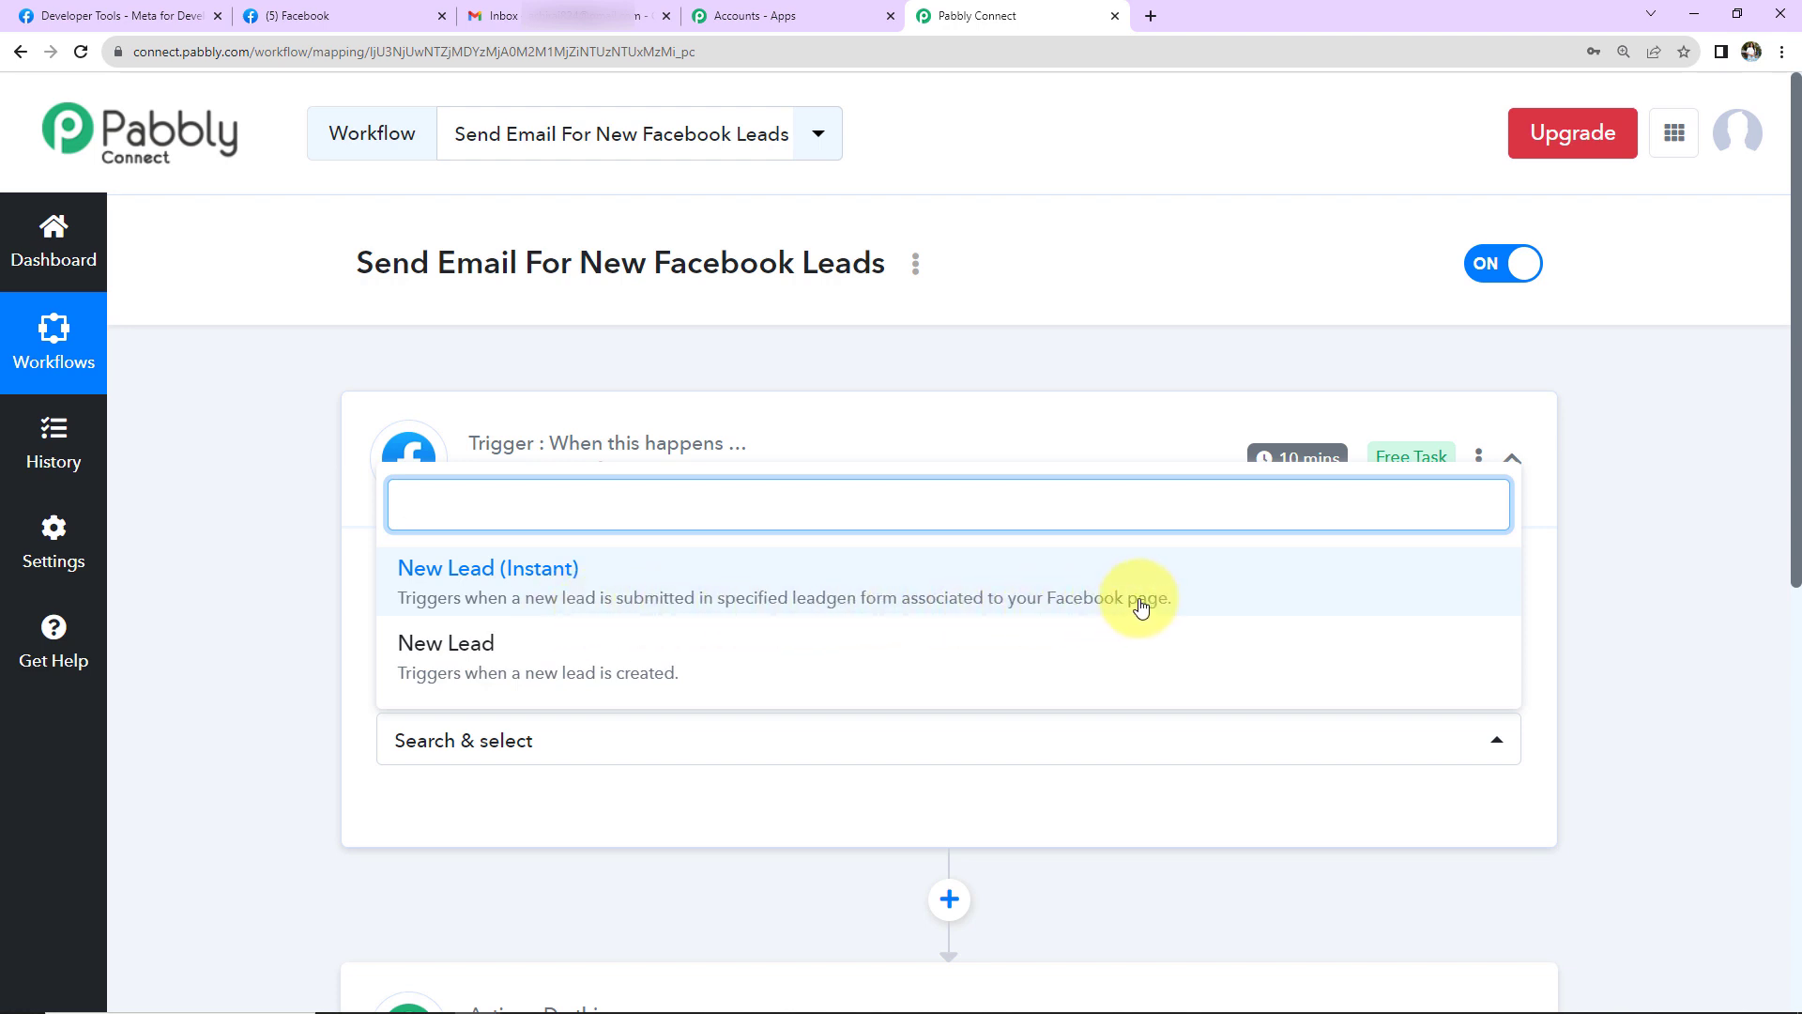
click(808, 585)
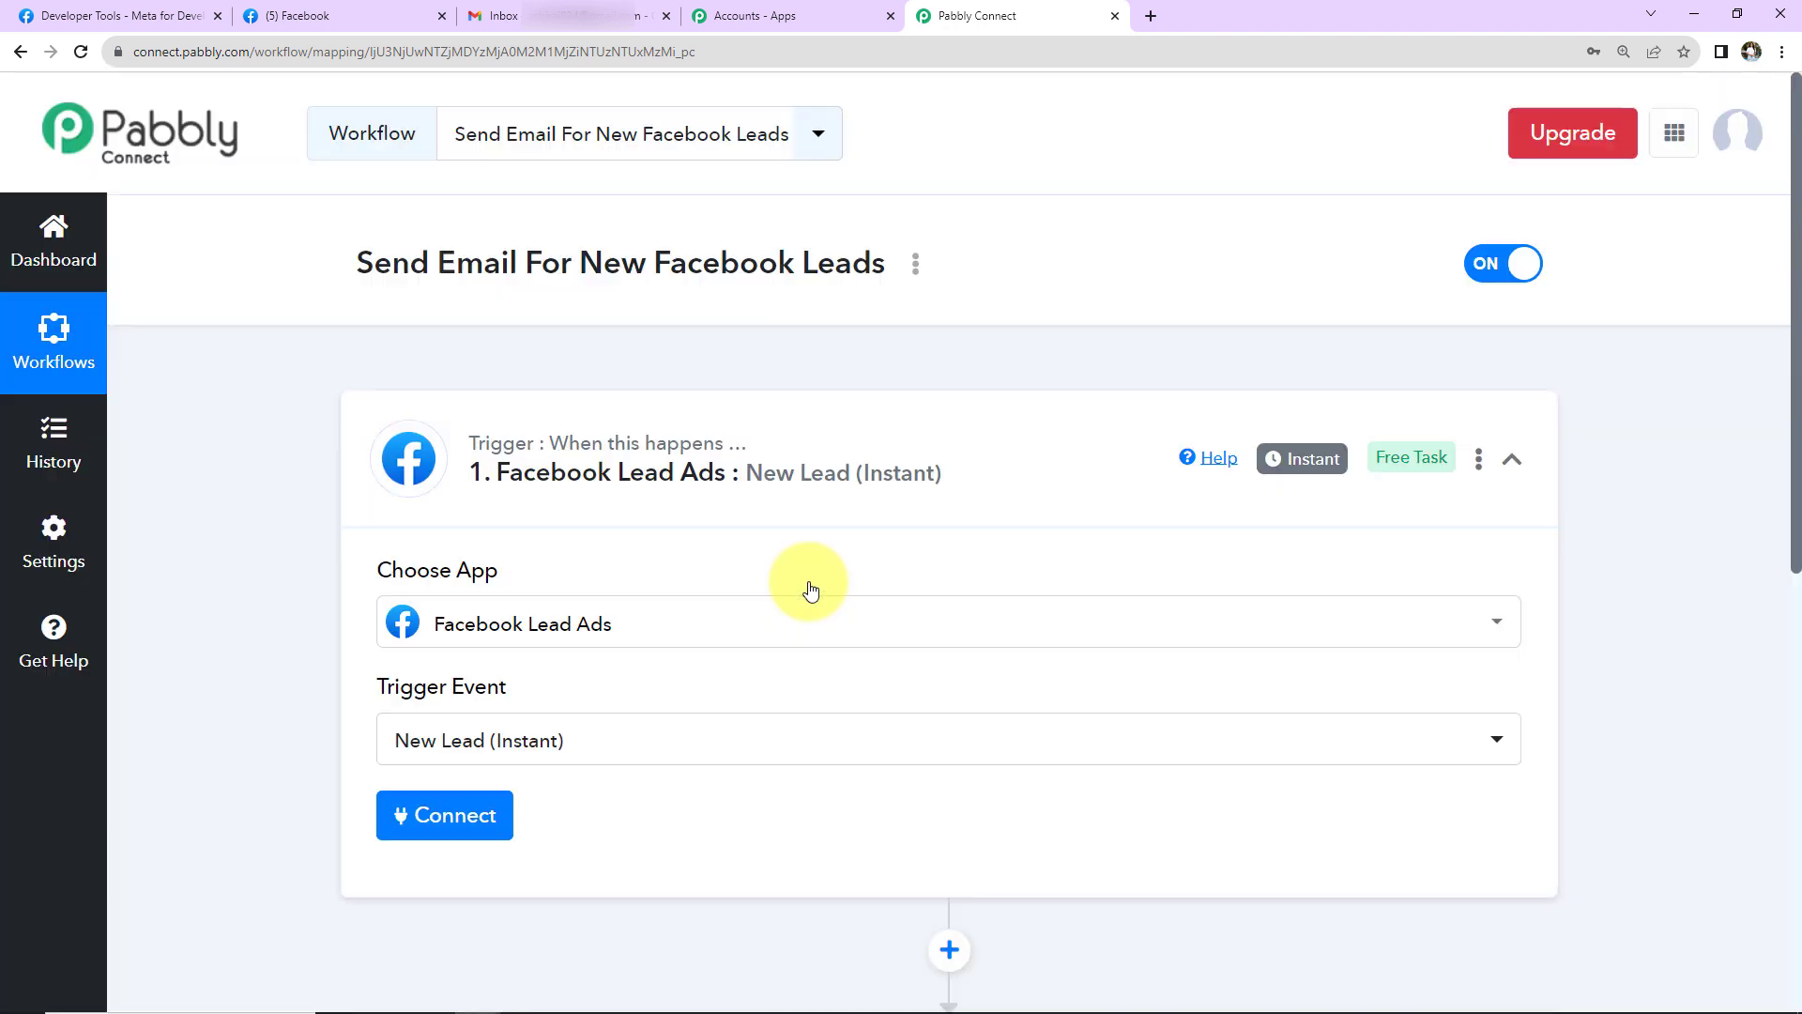
mouse_move(1317, 470)
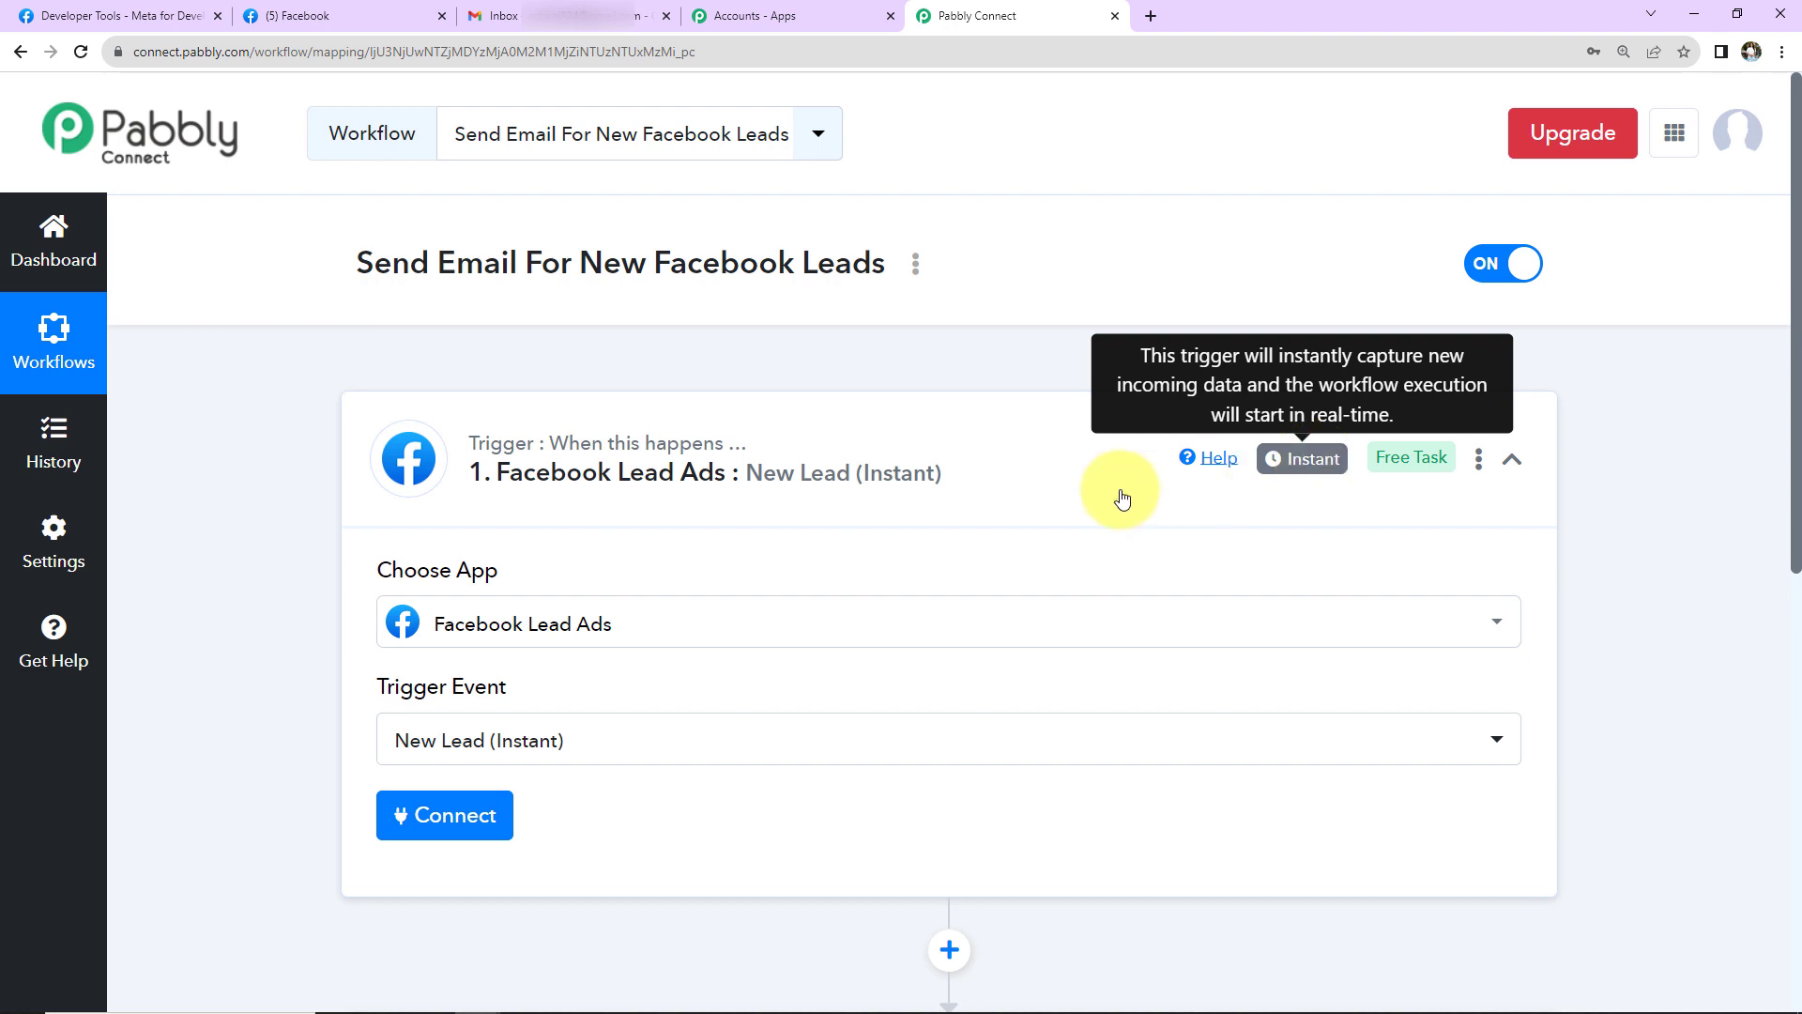
scroll(1118, 491, down, 2)
- Add a new Facebook Lead Ads connection to the trigger and authorize the account
click(482, 595)
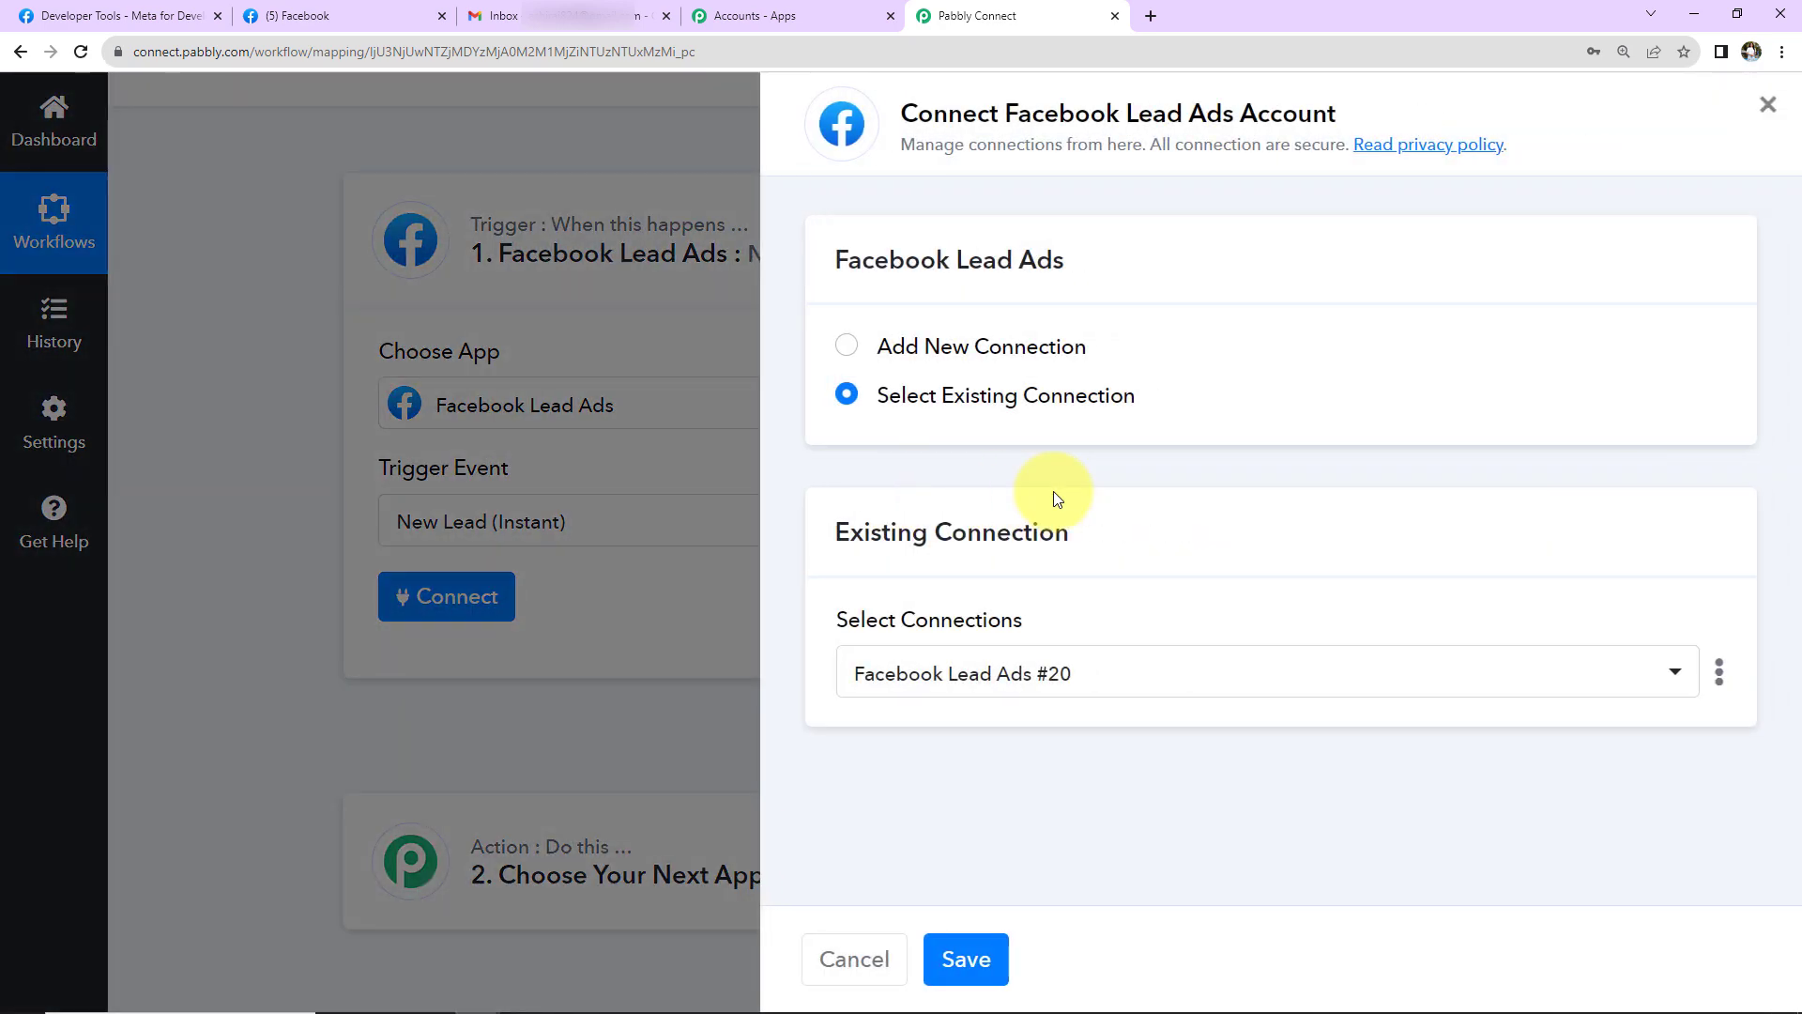
drag(1003, 114, 1354, 126)
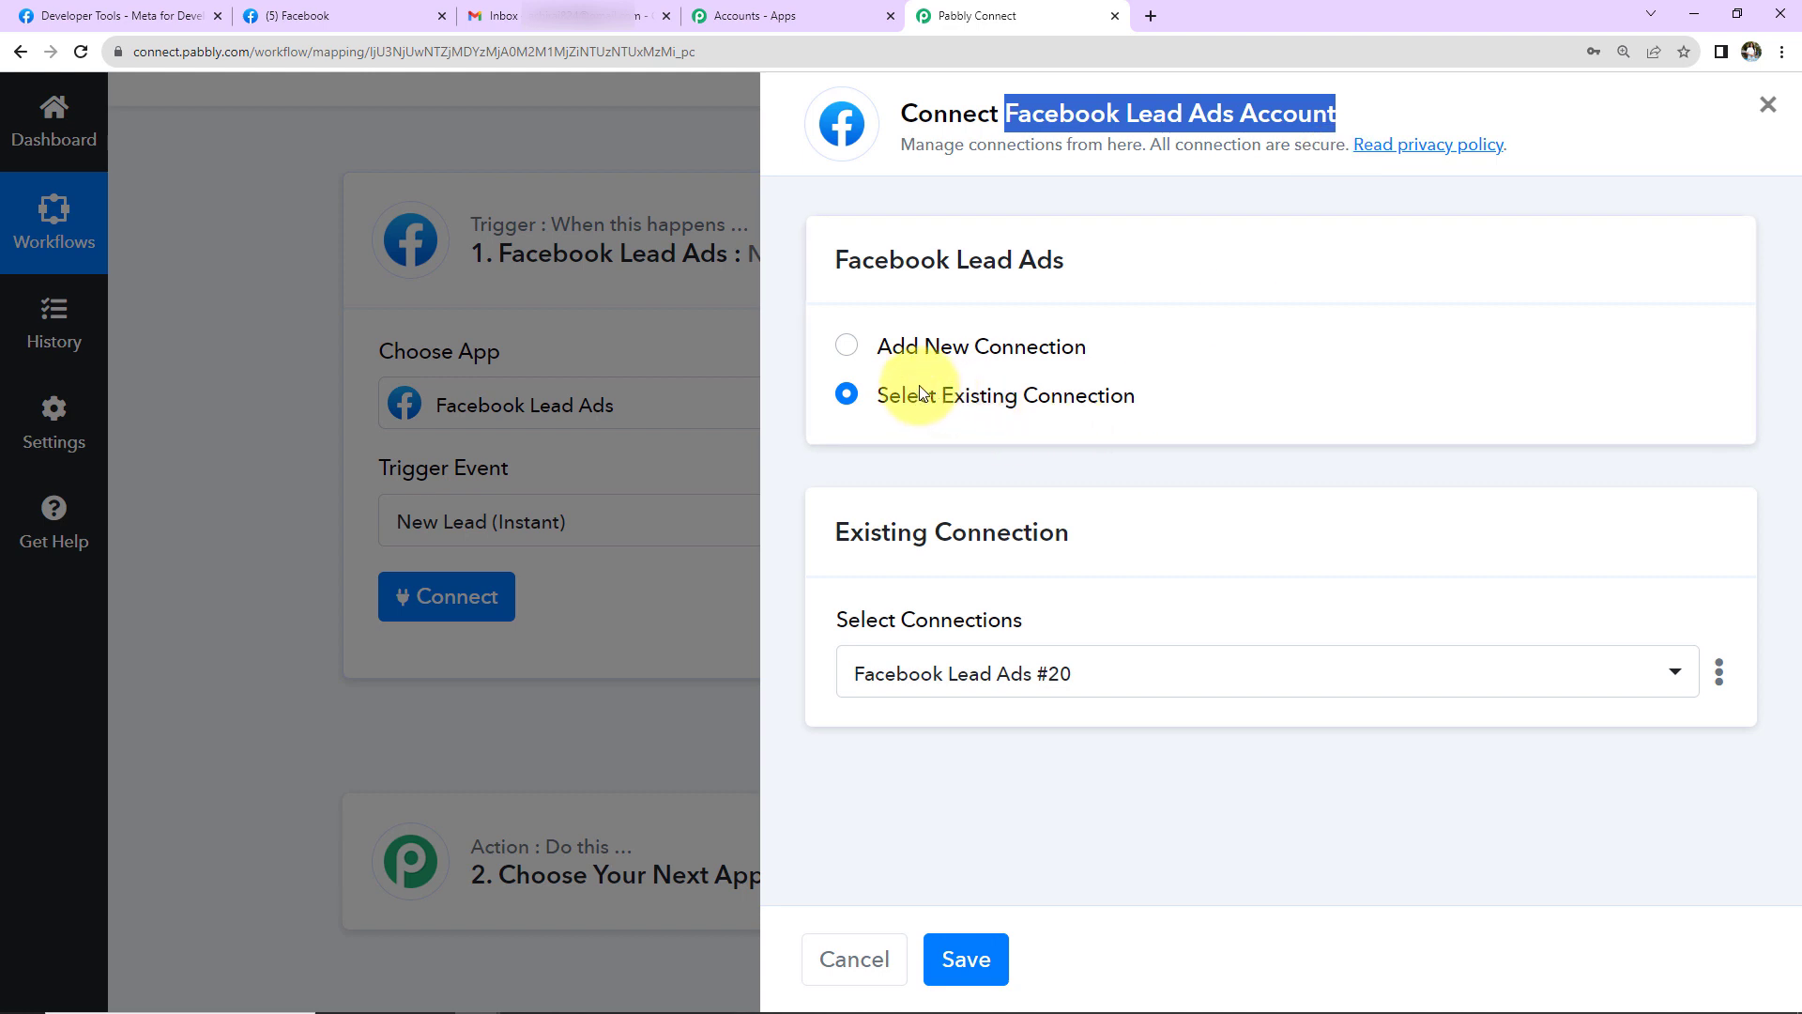
click(846, 345)
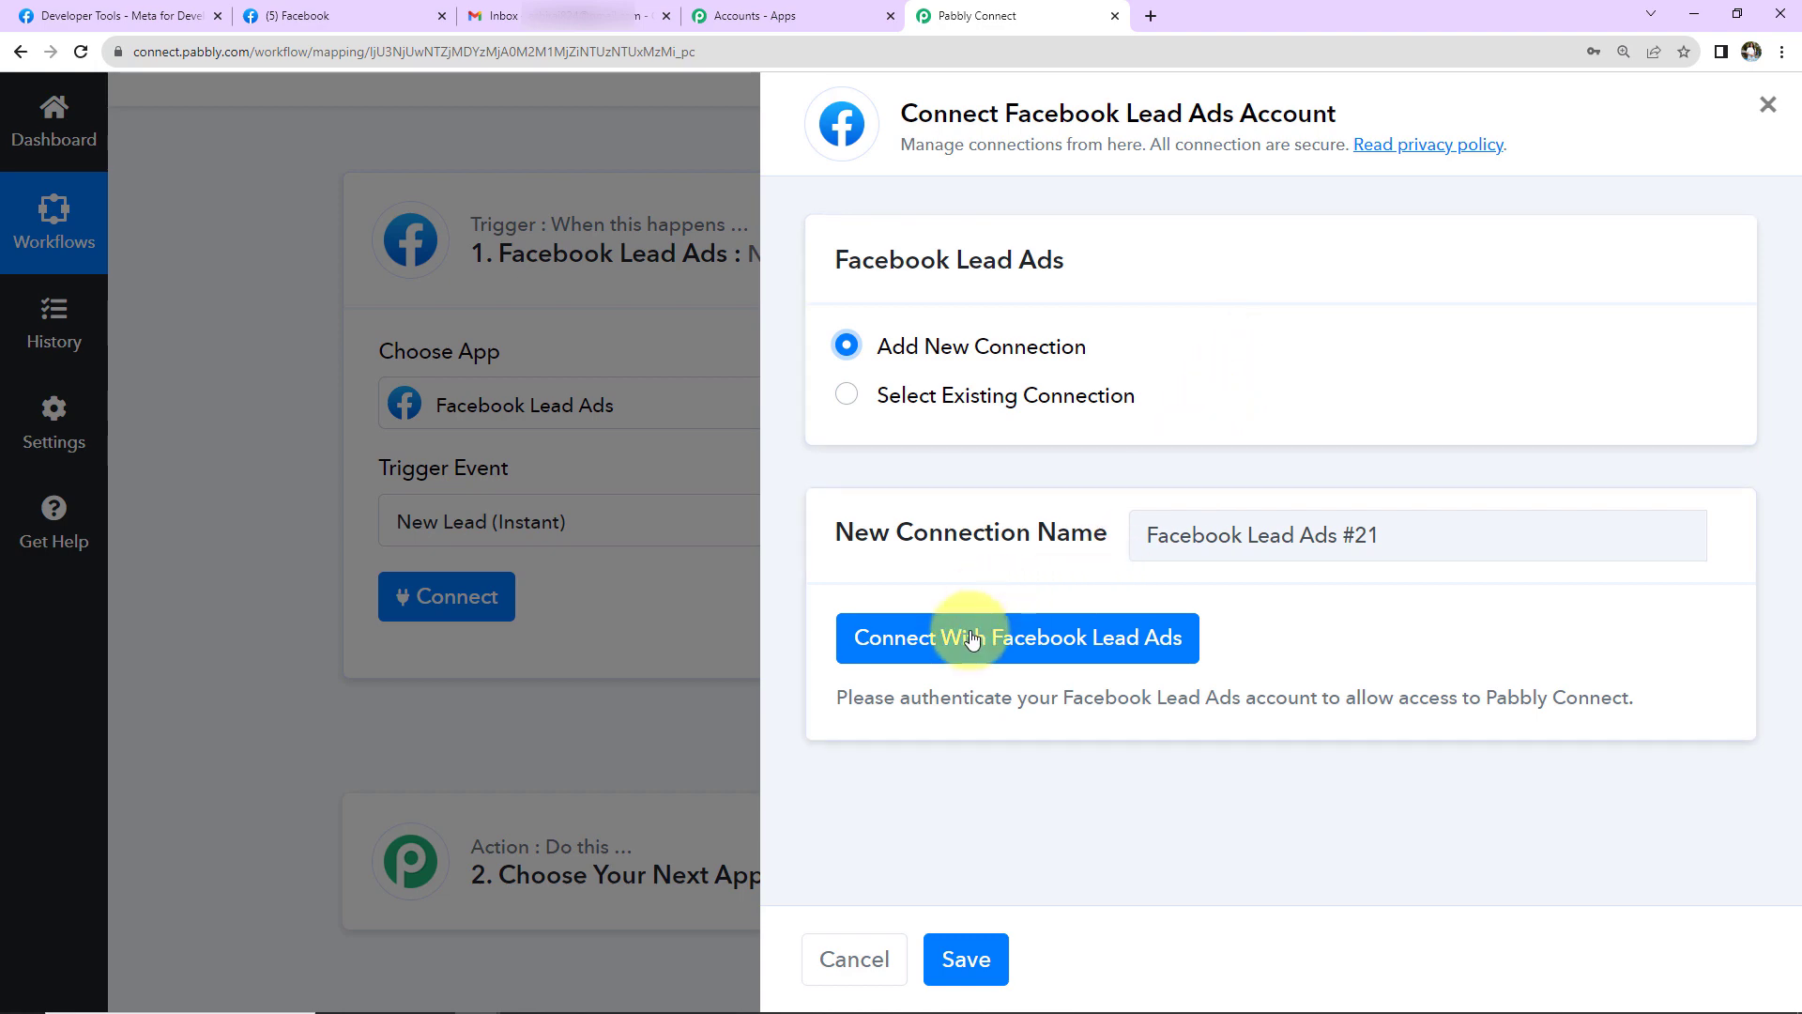
click(915, 638)
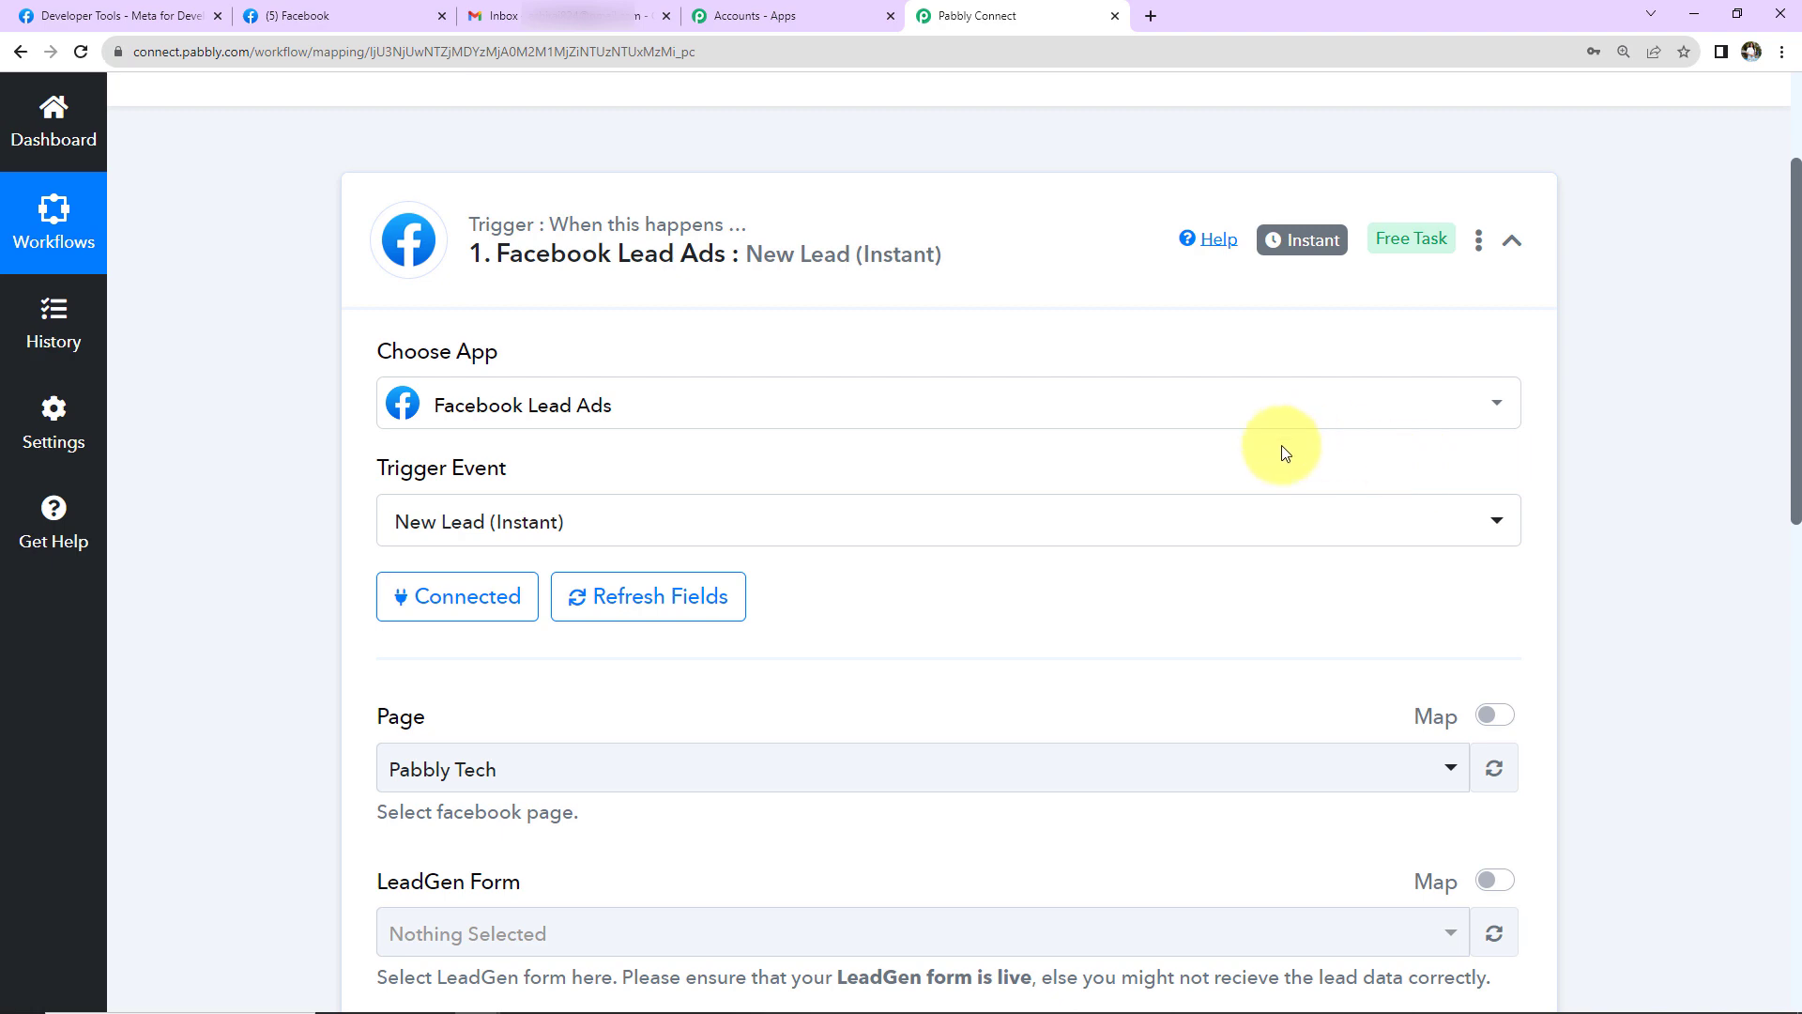
scroll(1257, 465, down, 5)
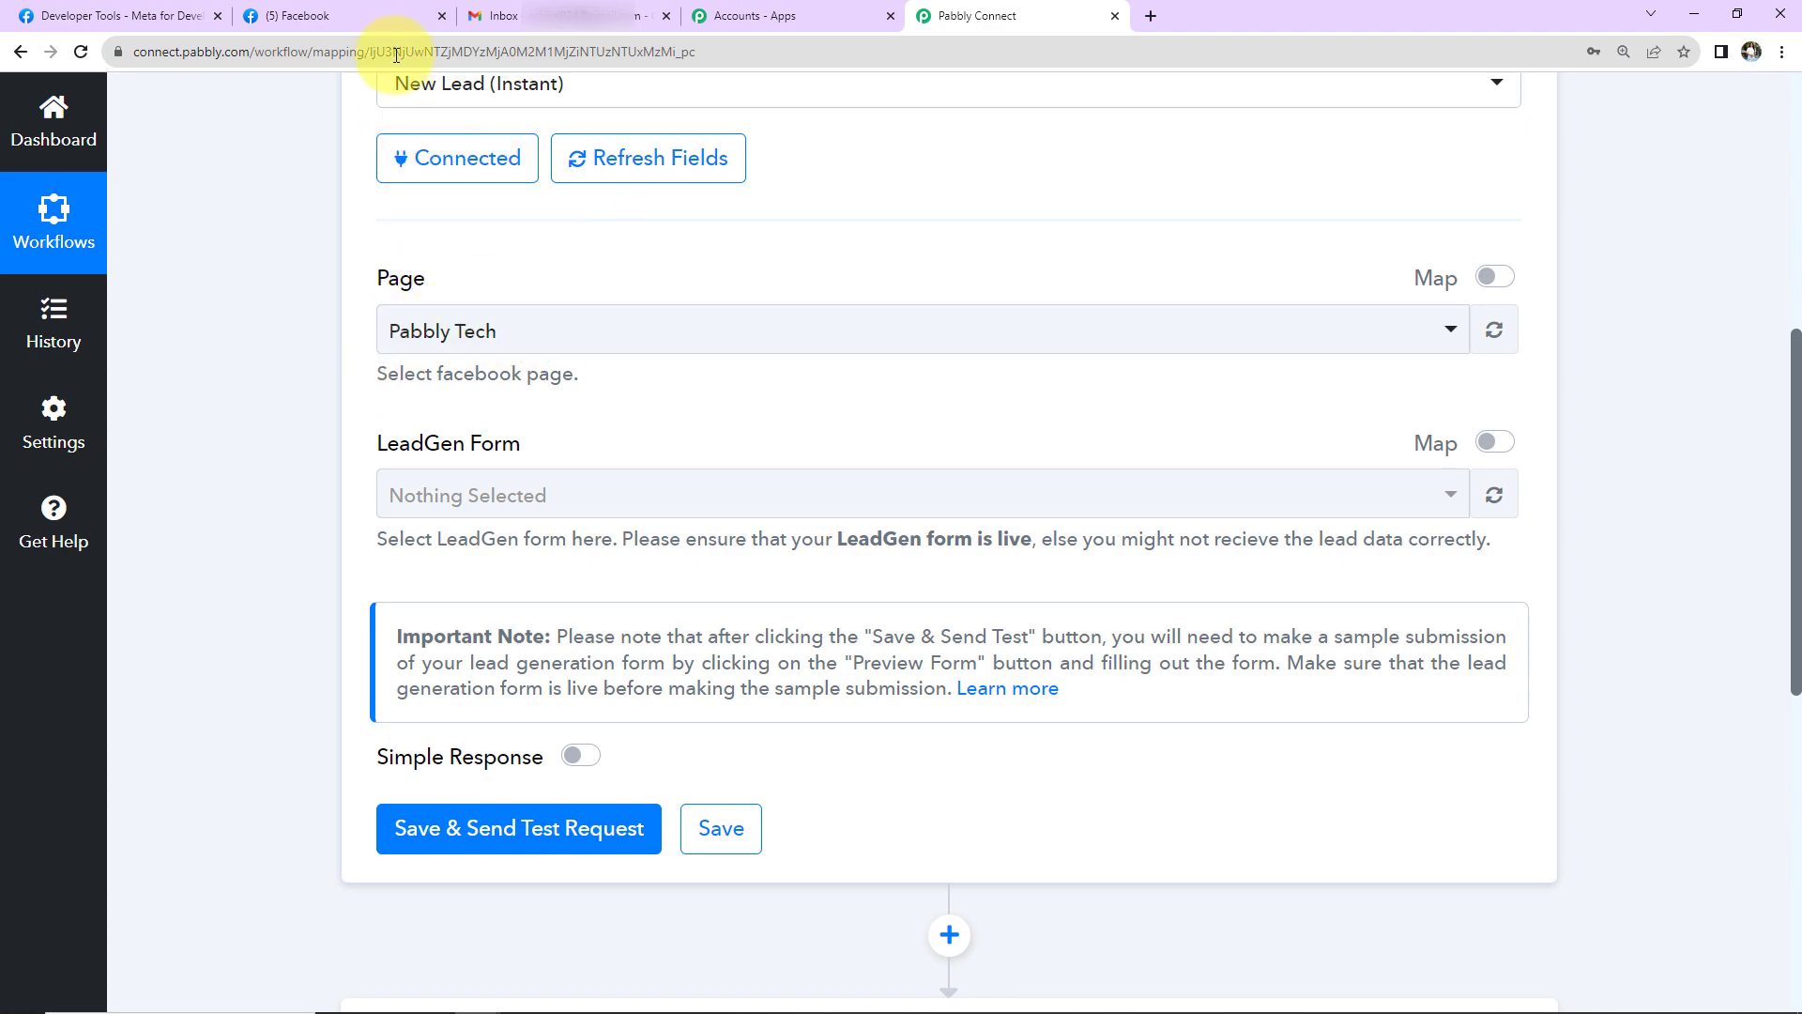
click(385, 17)
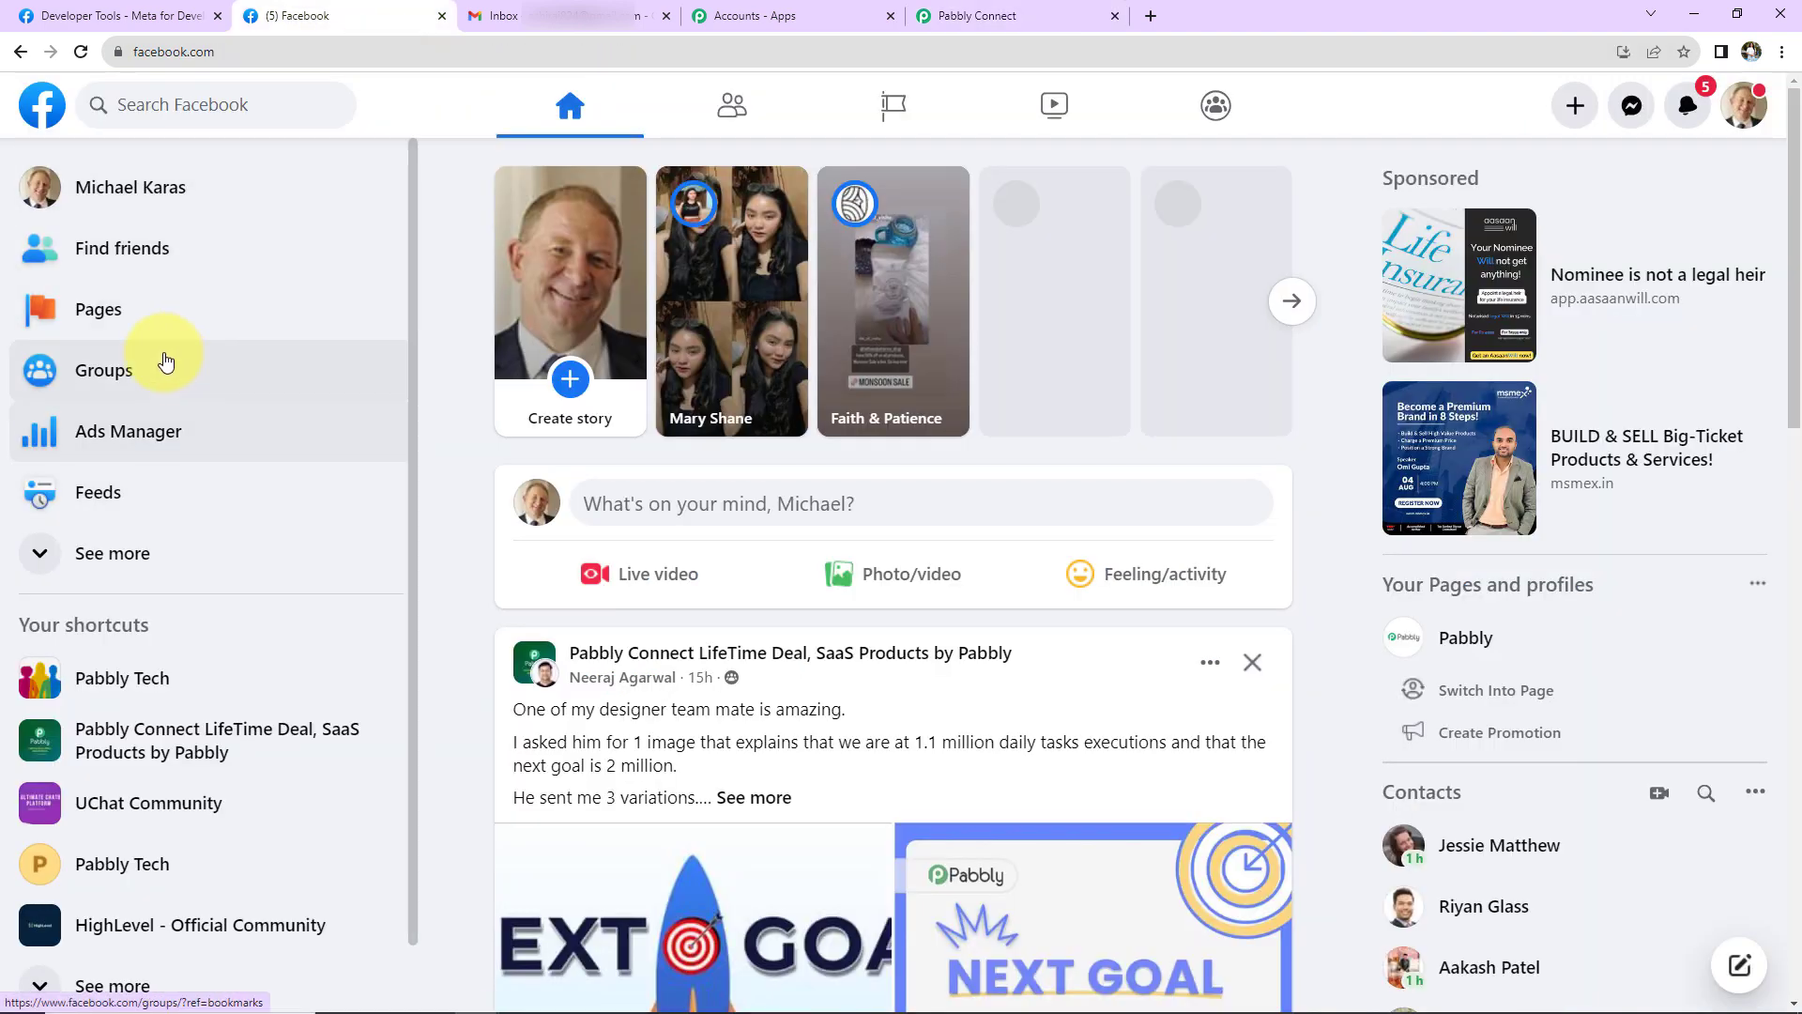
- Check Facebook's managed Pages list, including Ayush Herbal Store and Pabbly Connect
click(42, 309)
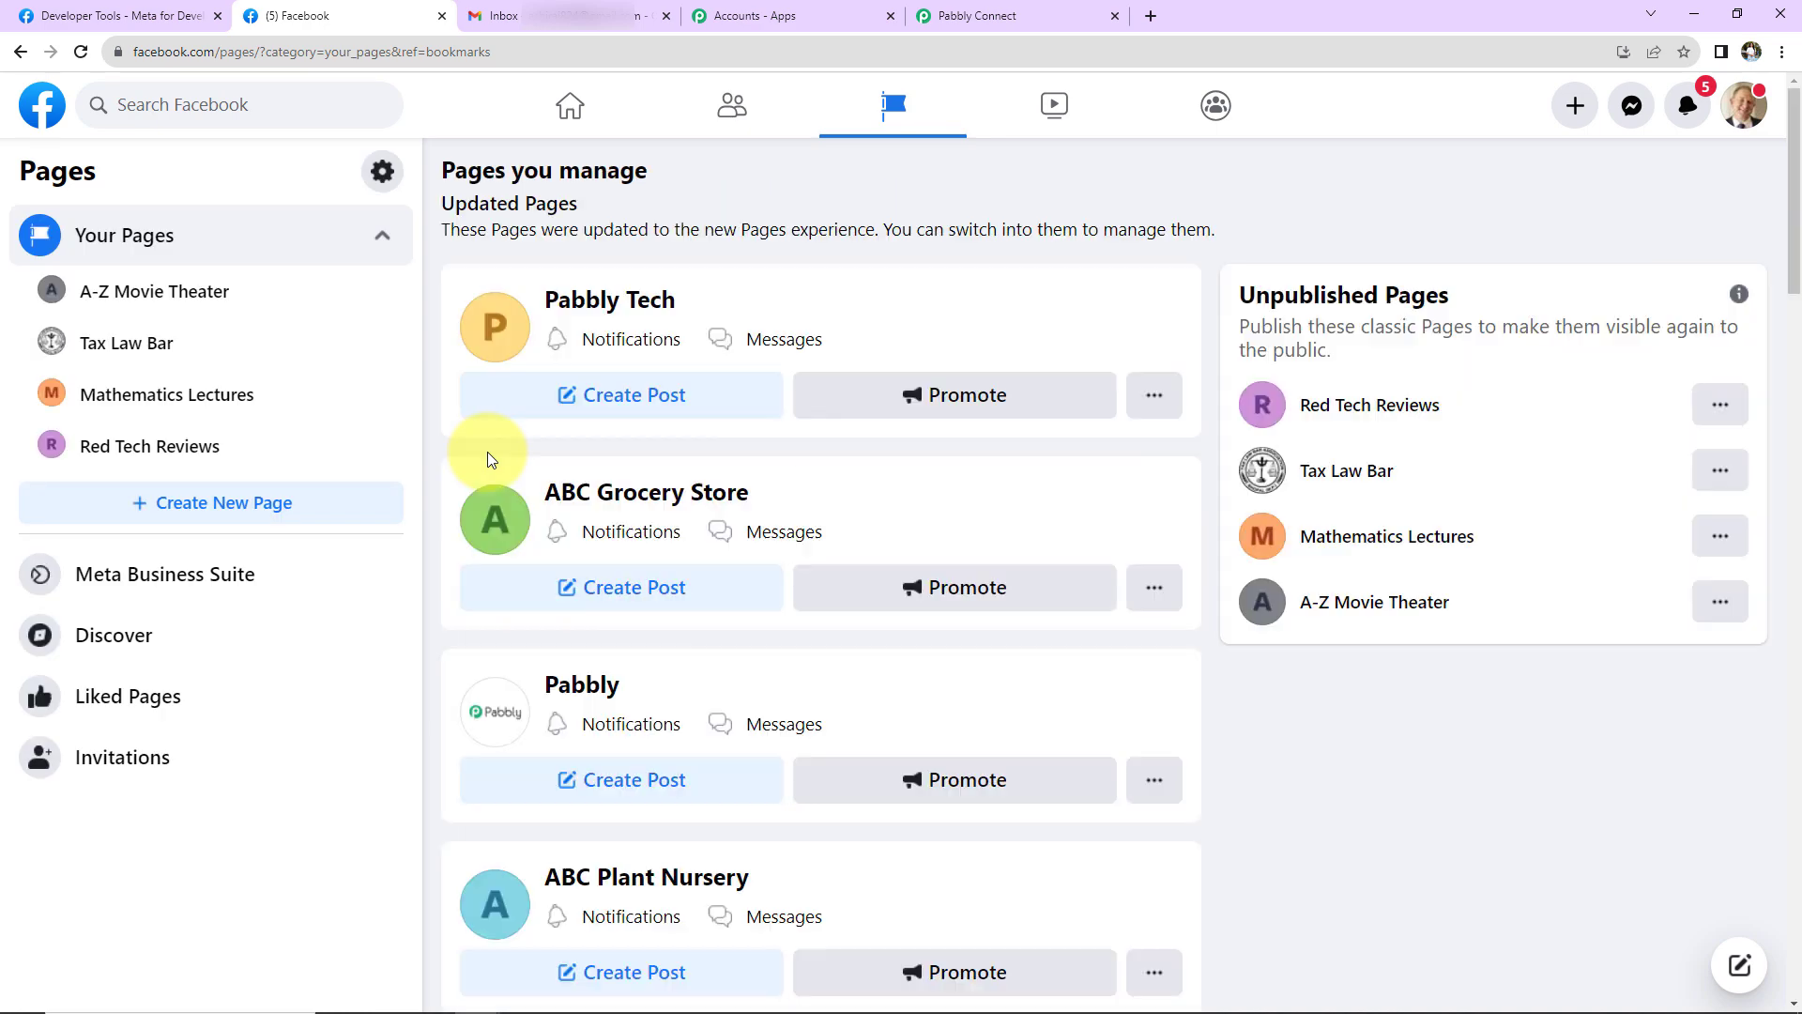
scroll(842, 631, down, 5)
scroll(842, 631, down, 4)
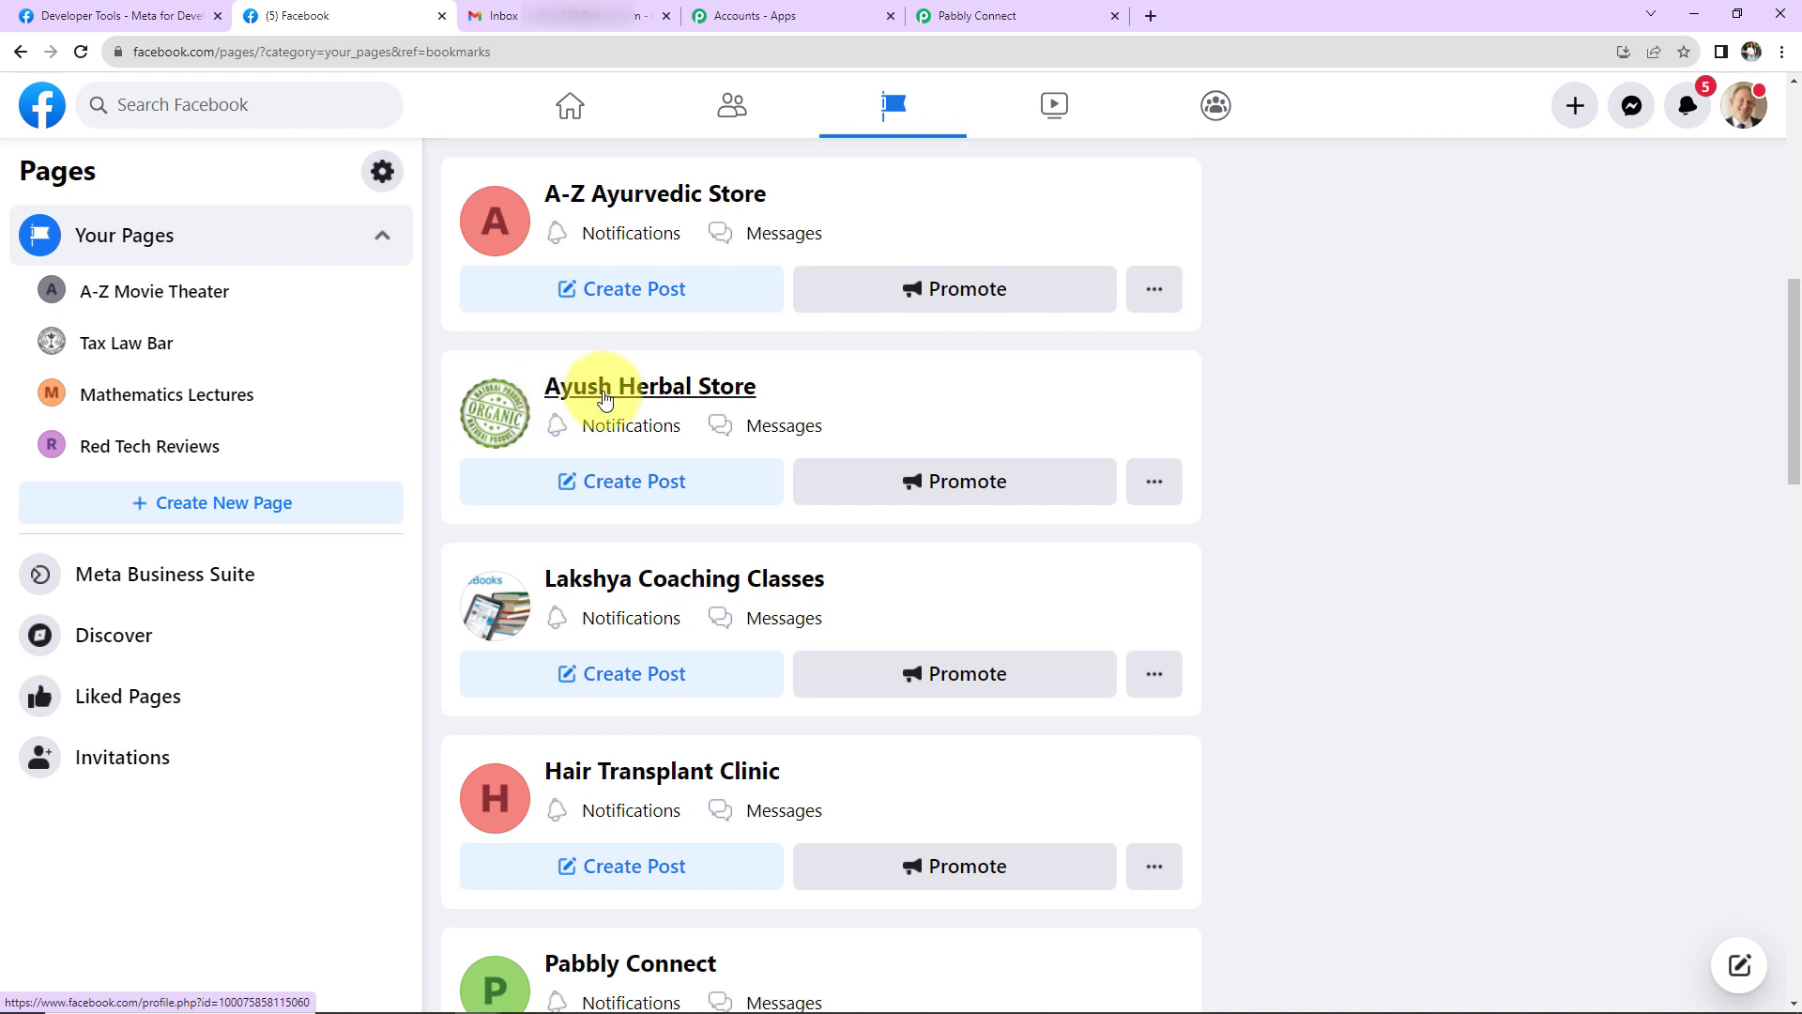
click(966, 16)
- Choose the Ayush Herbal Store page, then save the trigger and send a test request
click(537, 351)
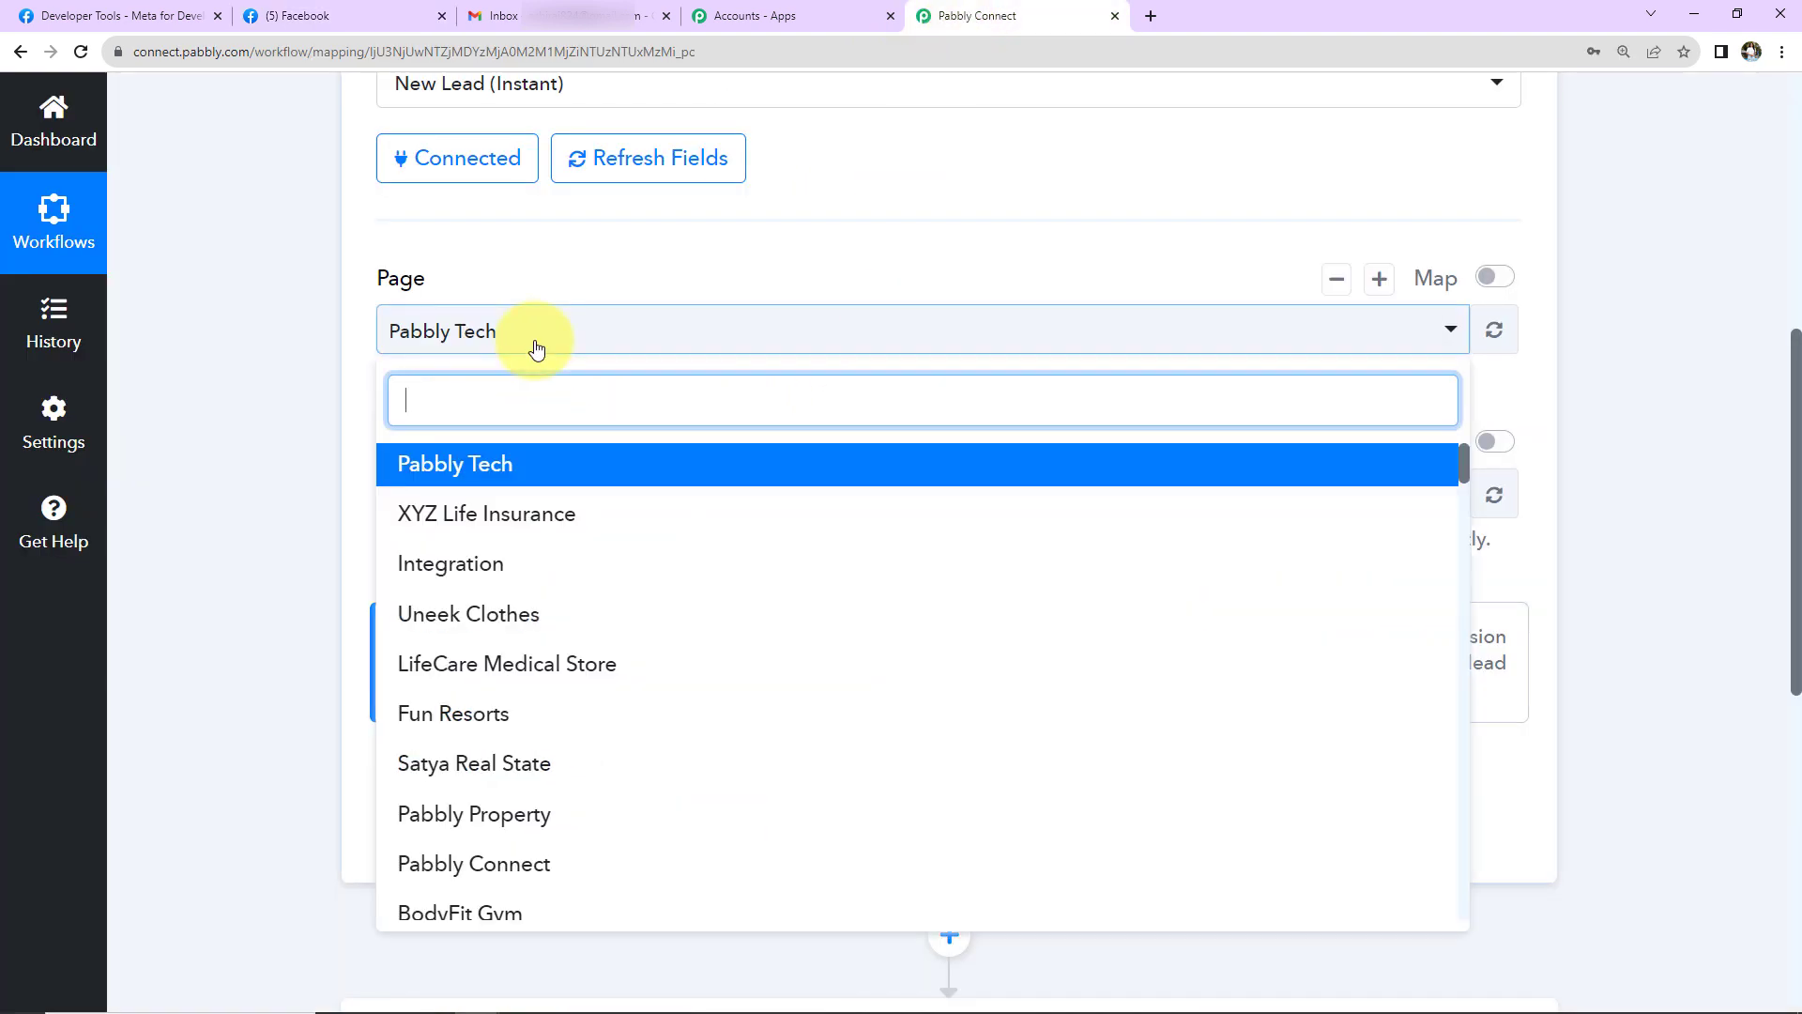
text(Ayus)
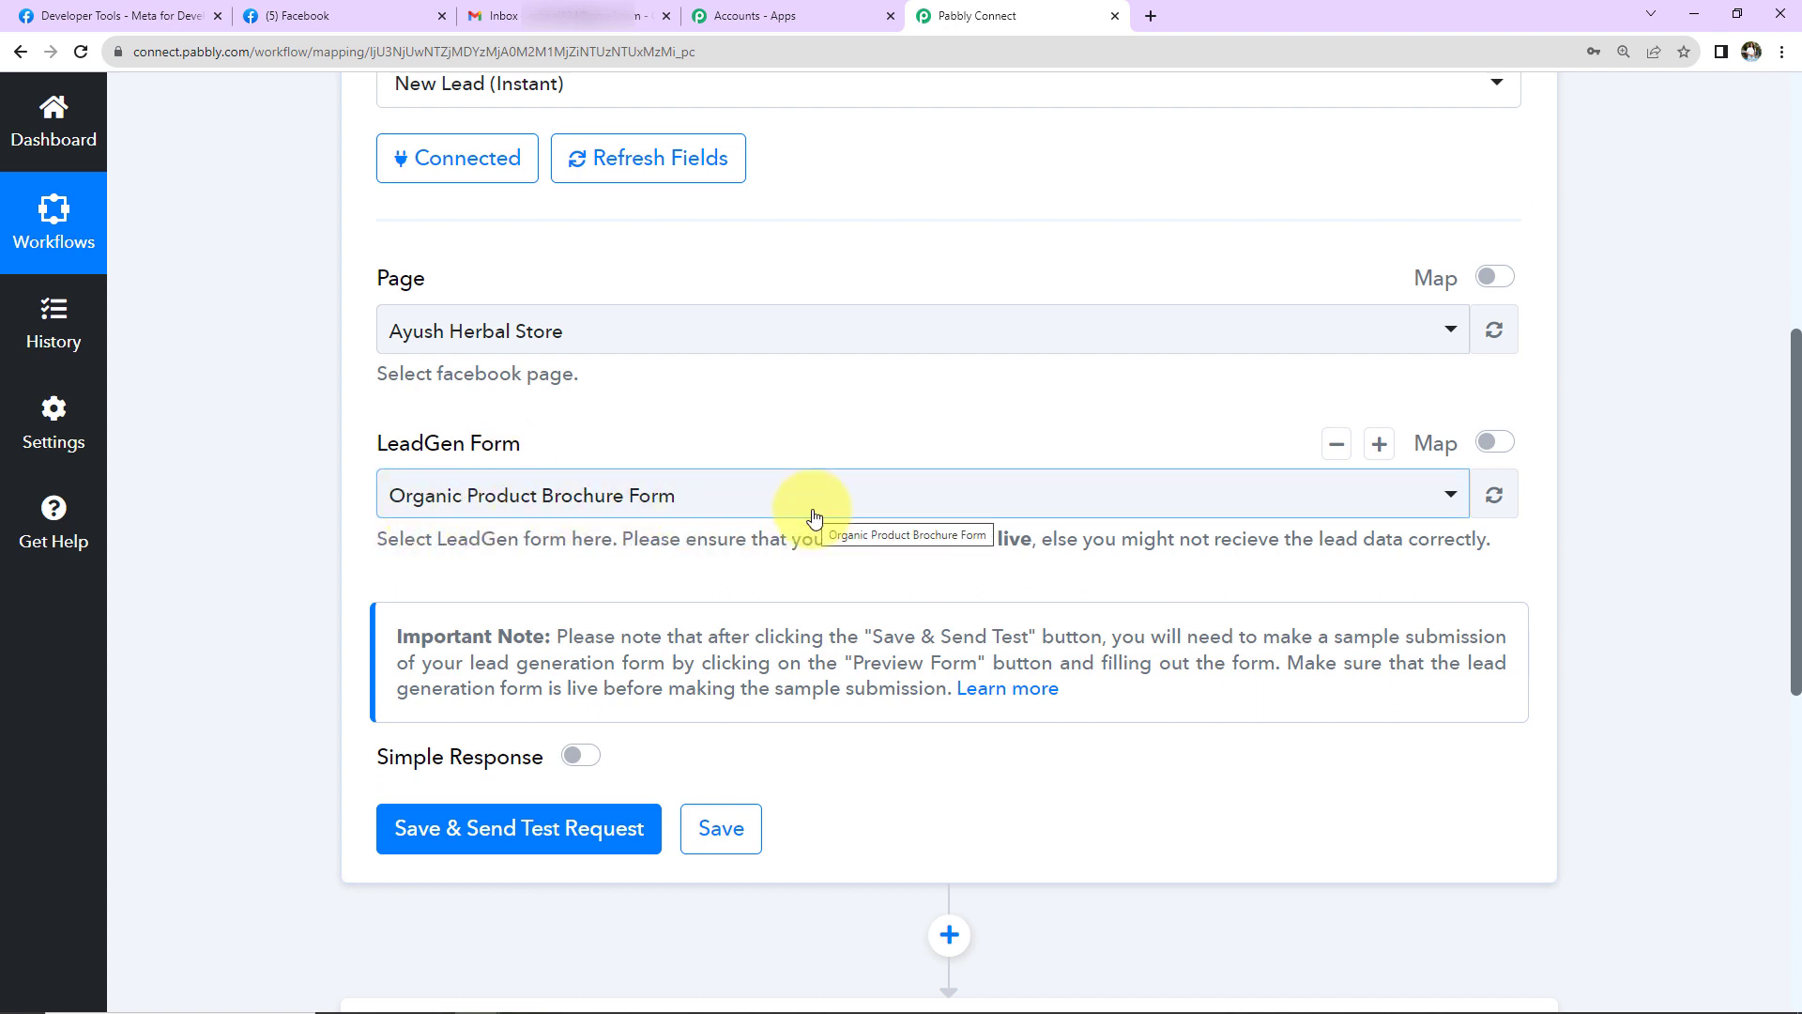
click(500, 844)
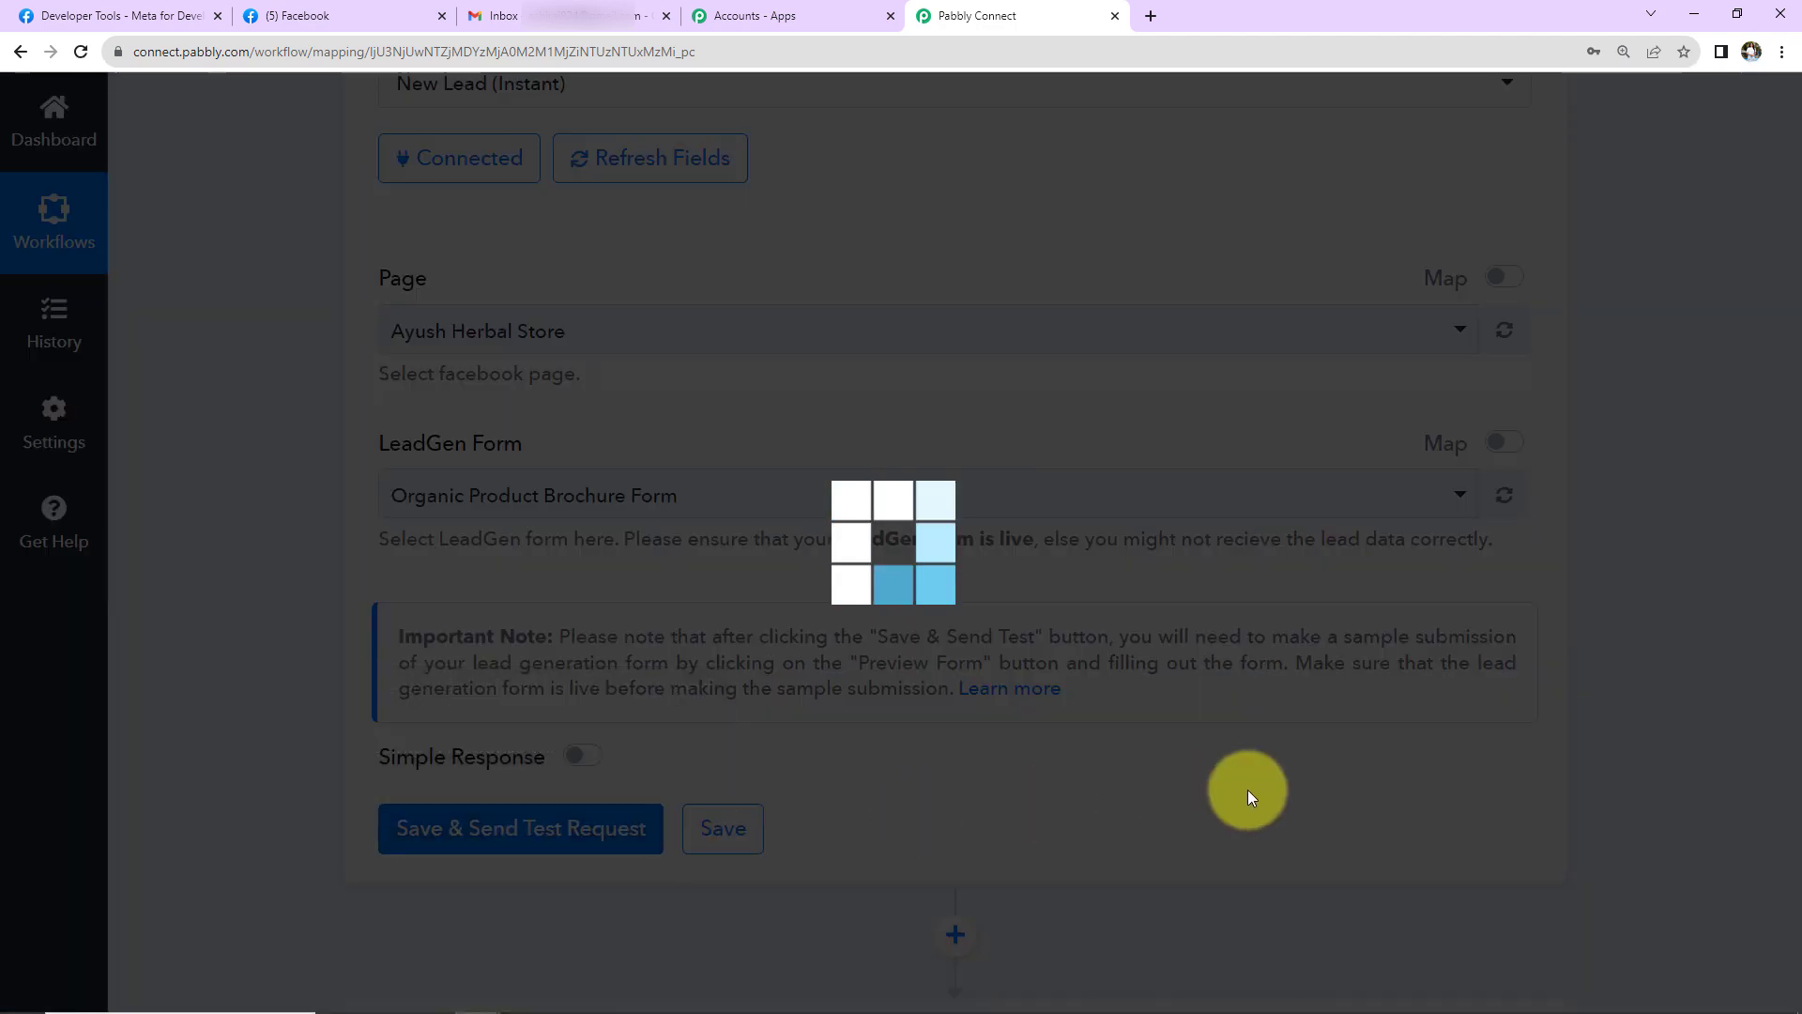
scroll(1253, 787, down, 2)
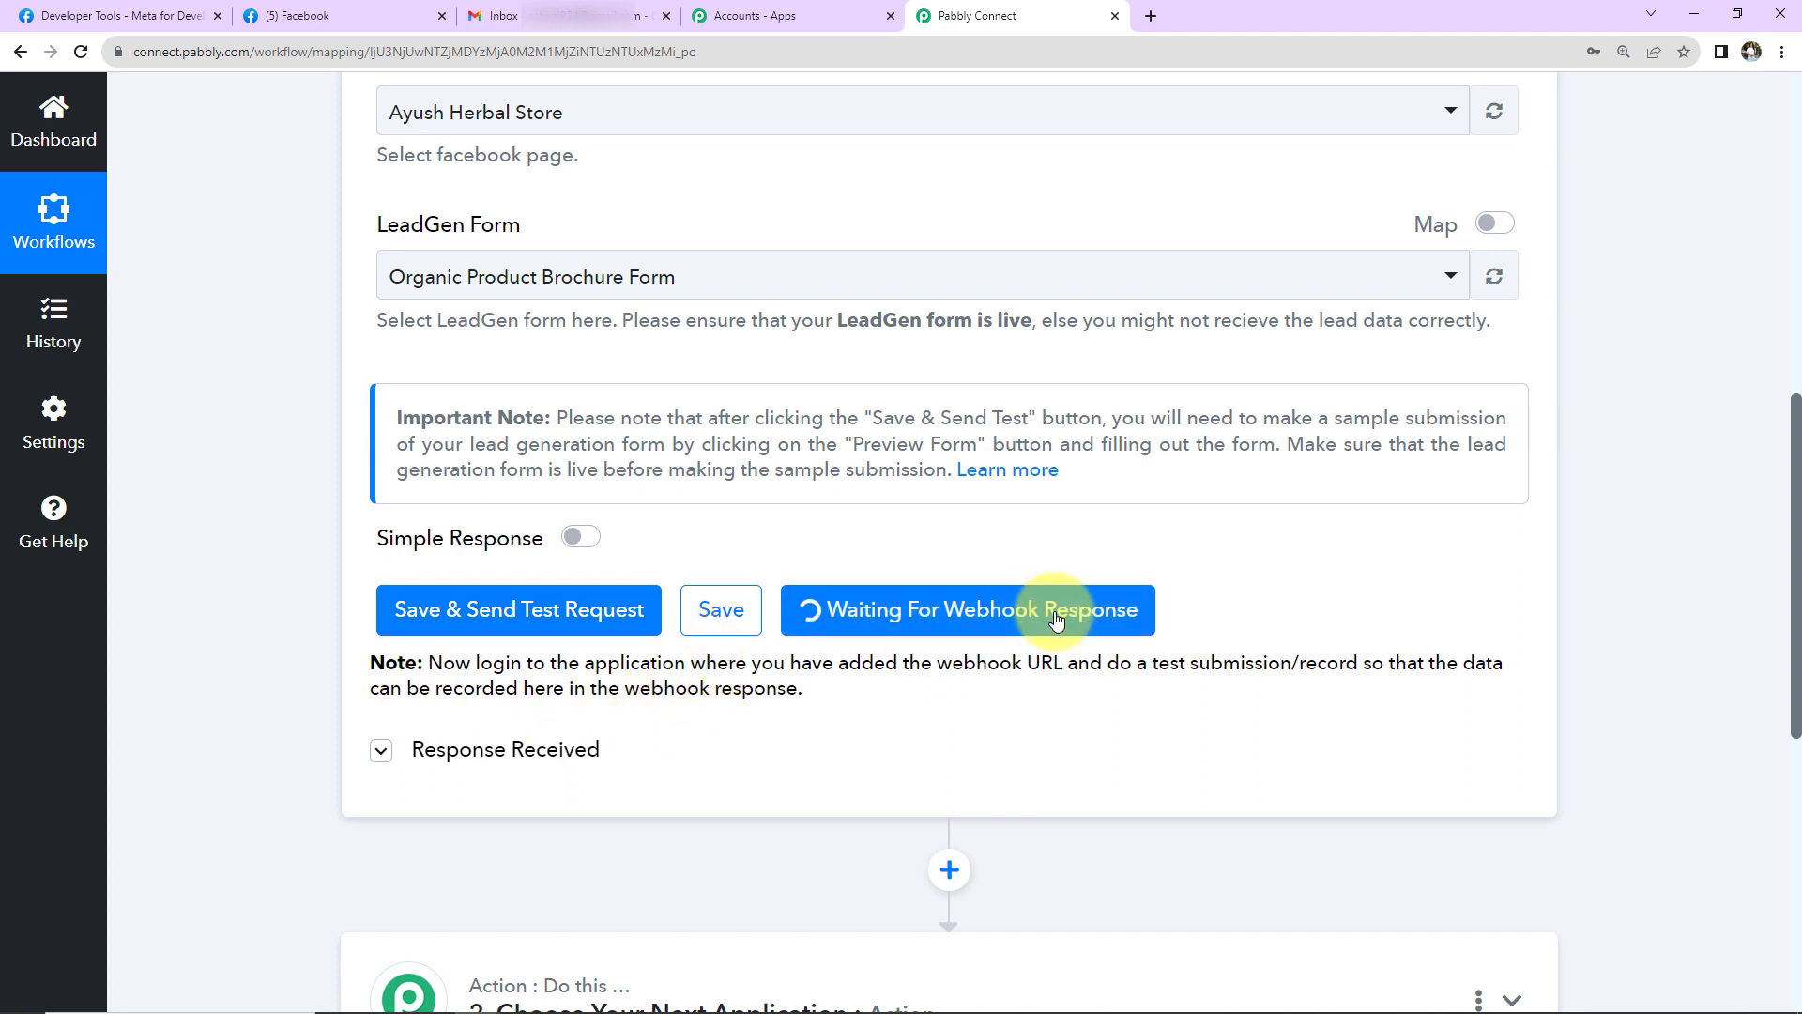
- In the Lead Ads Testing Tool, select Ayush Herbal Store and preview the Organic Product Brochure Form
click(132, 17)
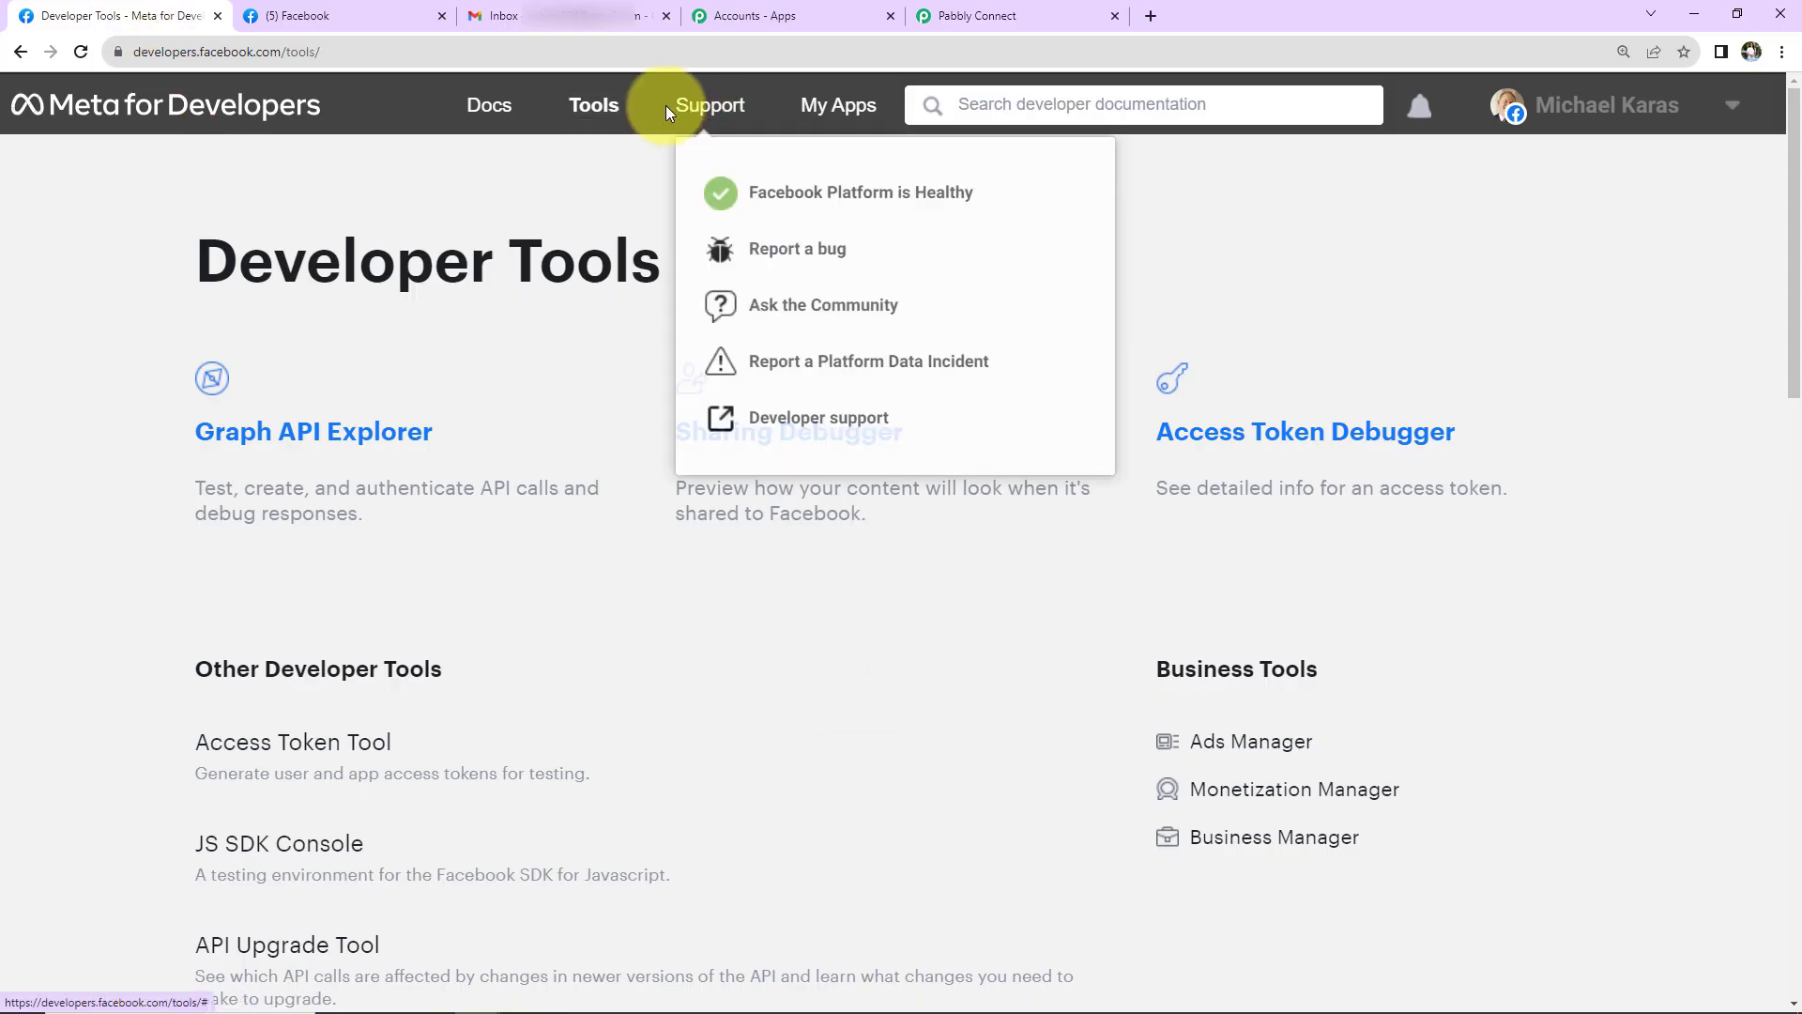
mouse_move(601, 111)
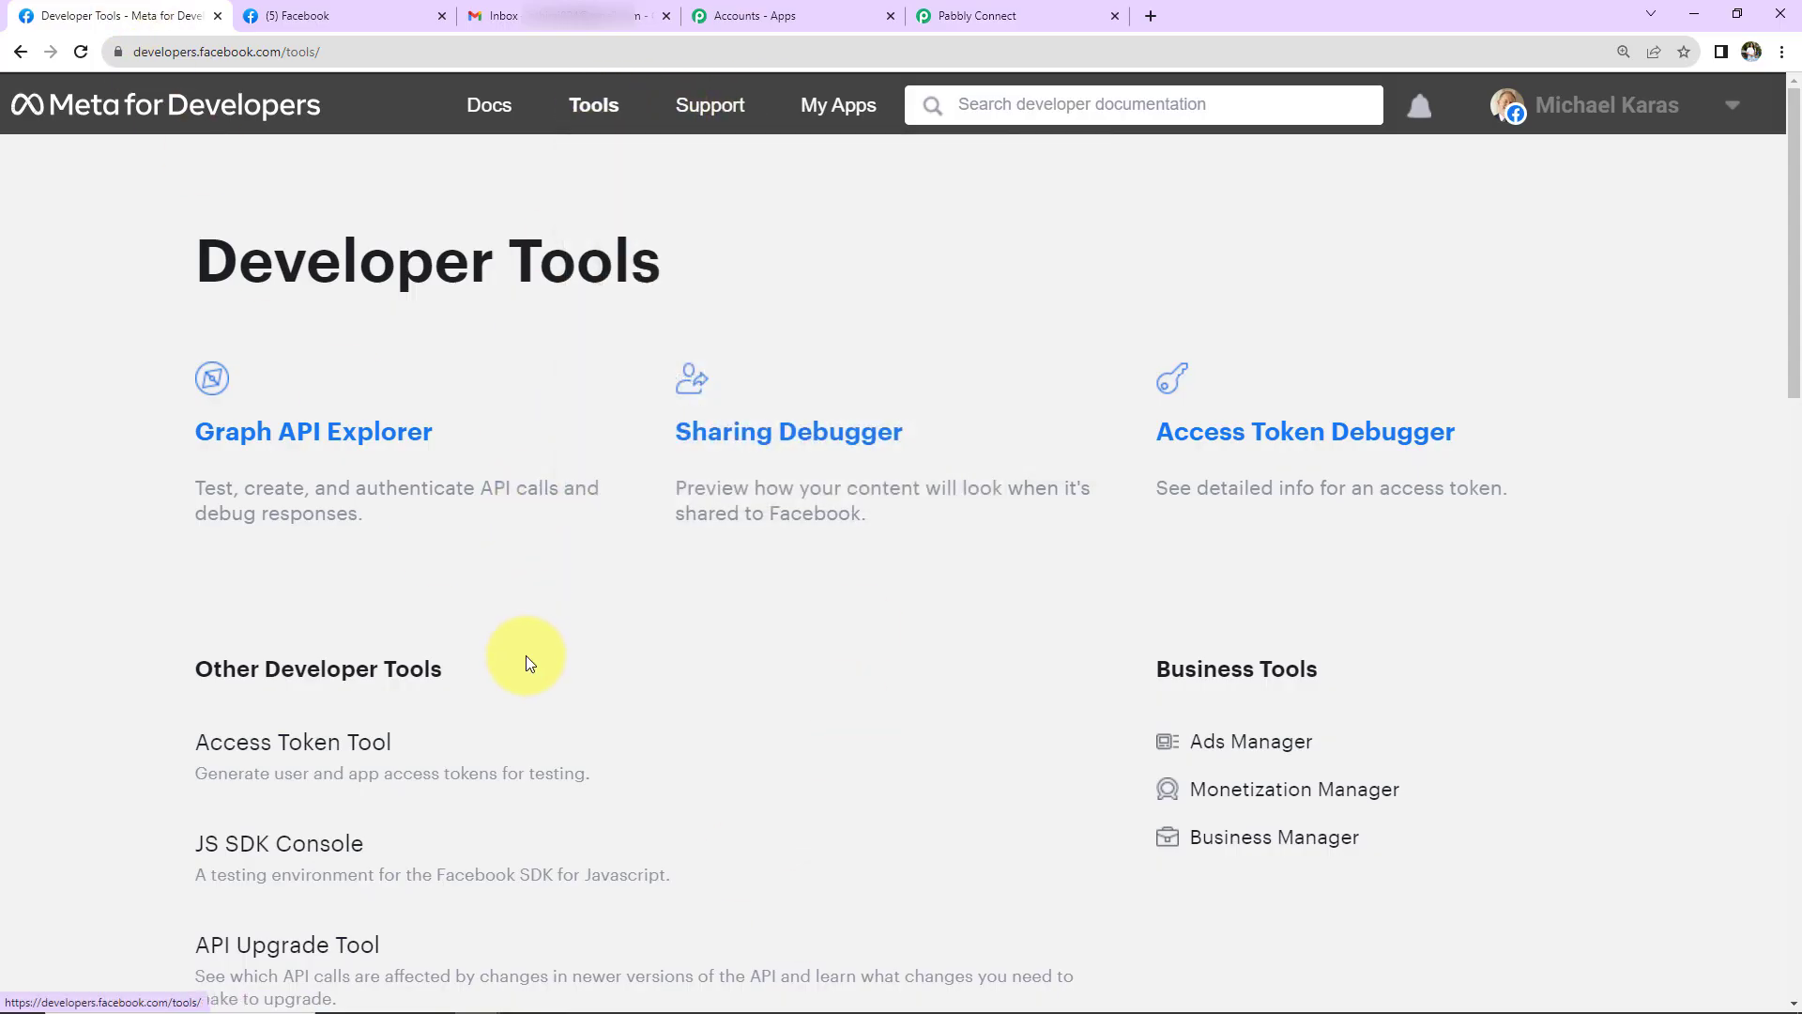
scroll(526, 655, down, 7)
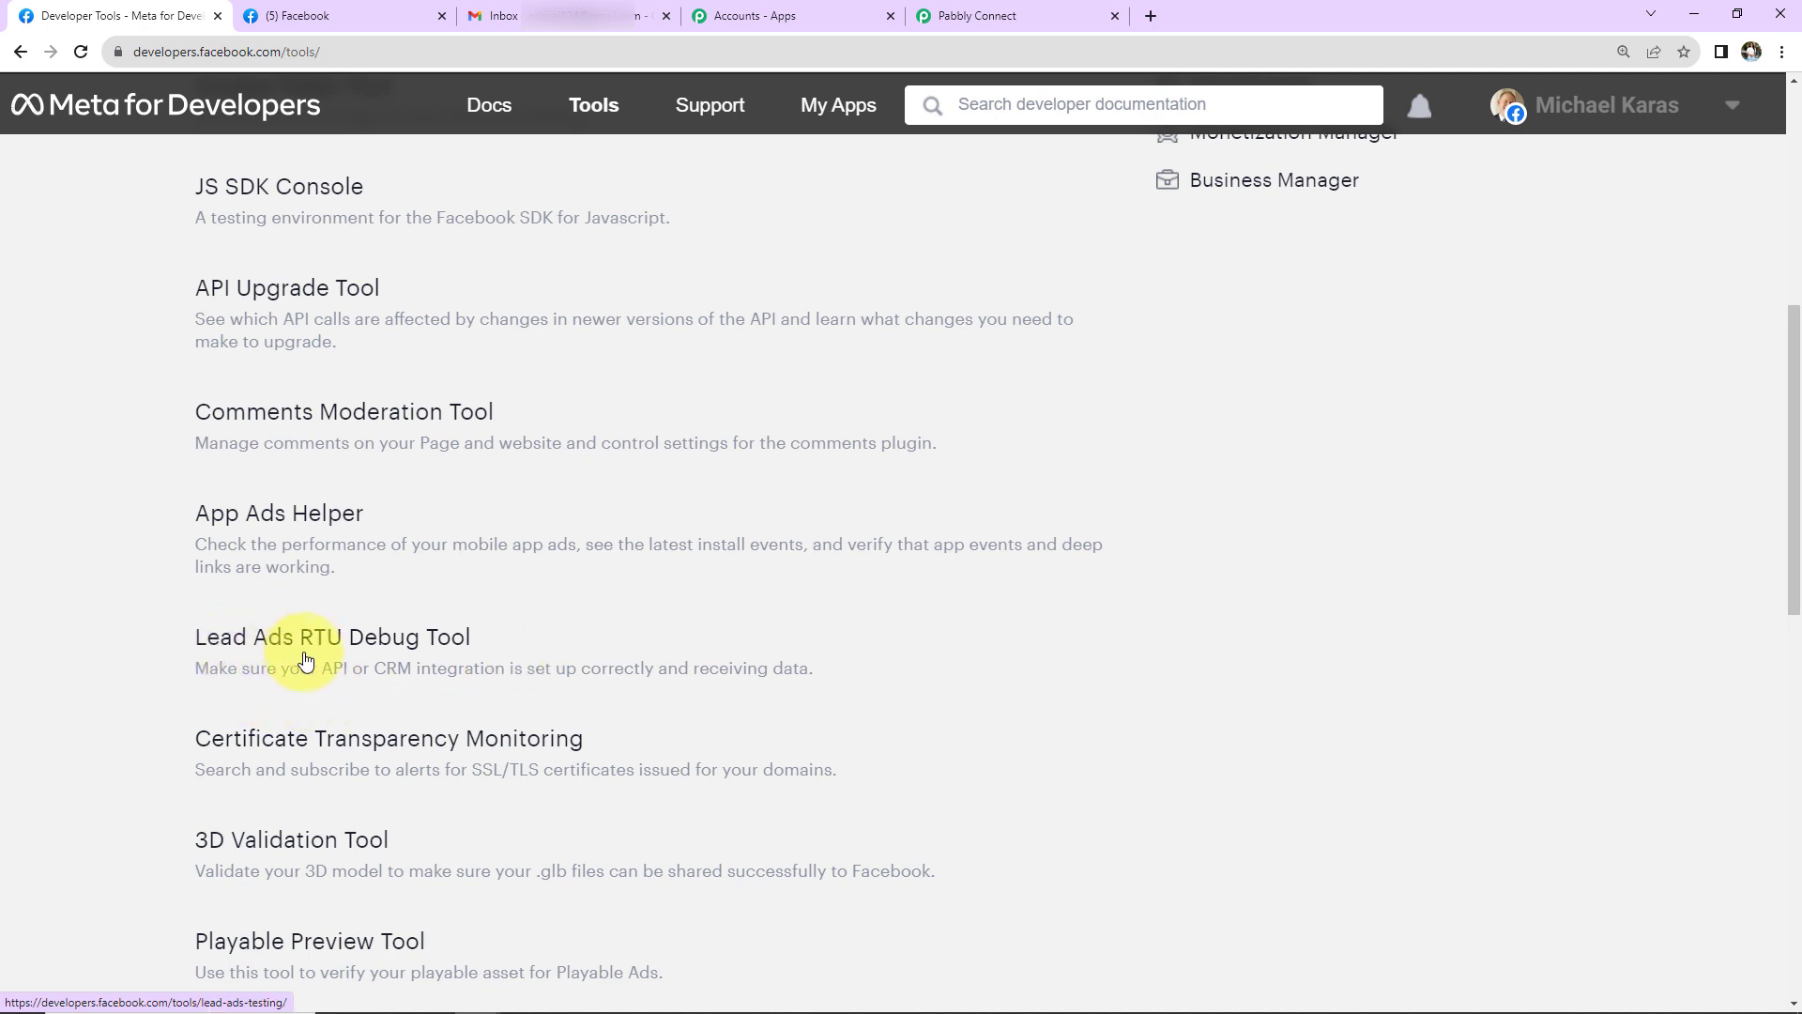
click(424, 644)
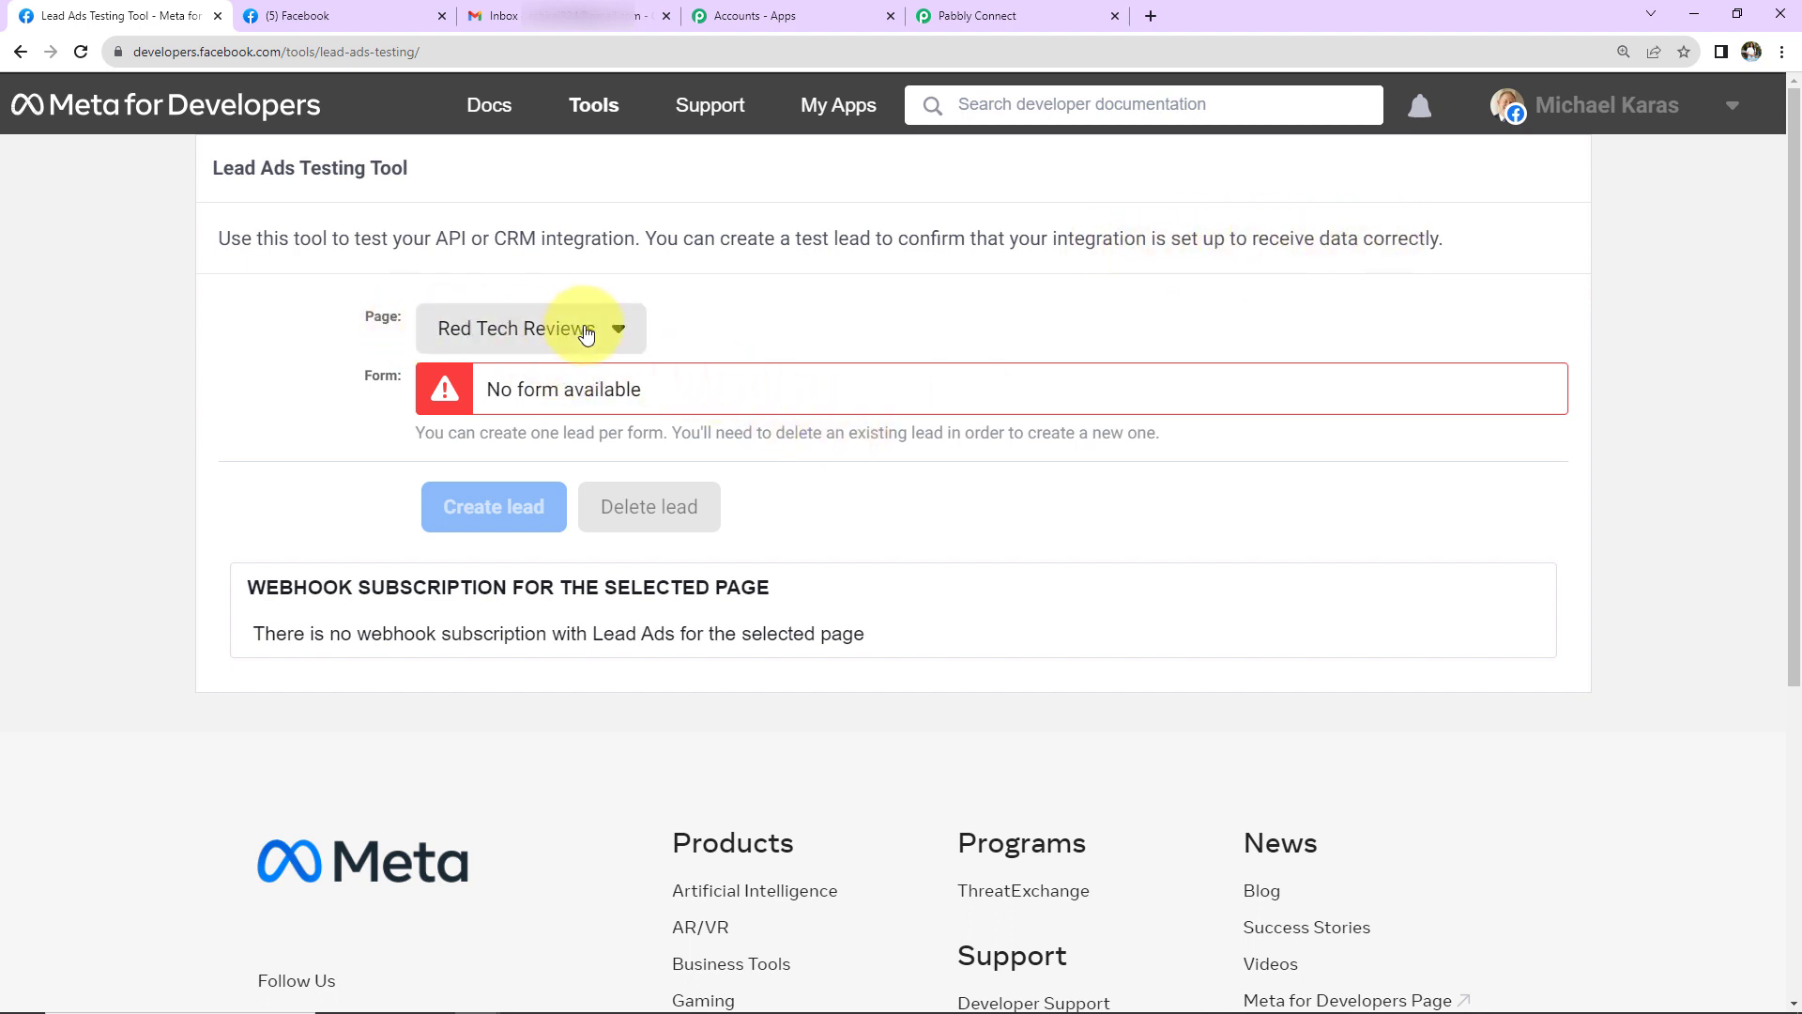
click(621, 335)
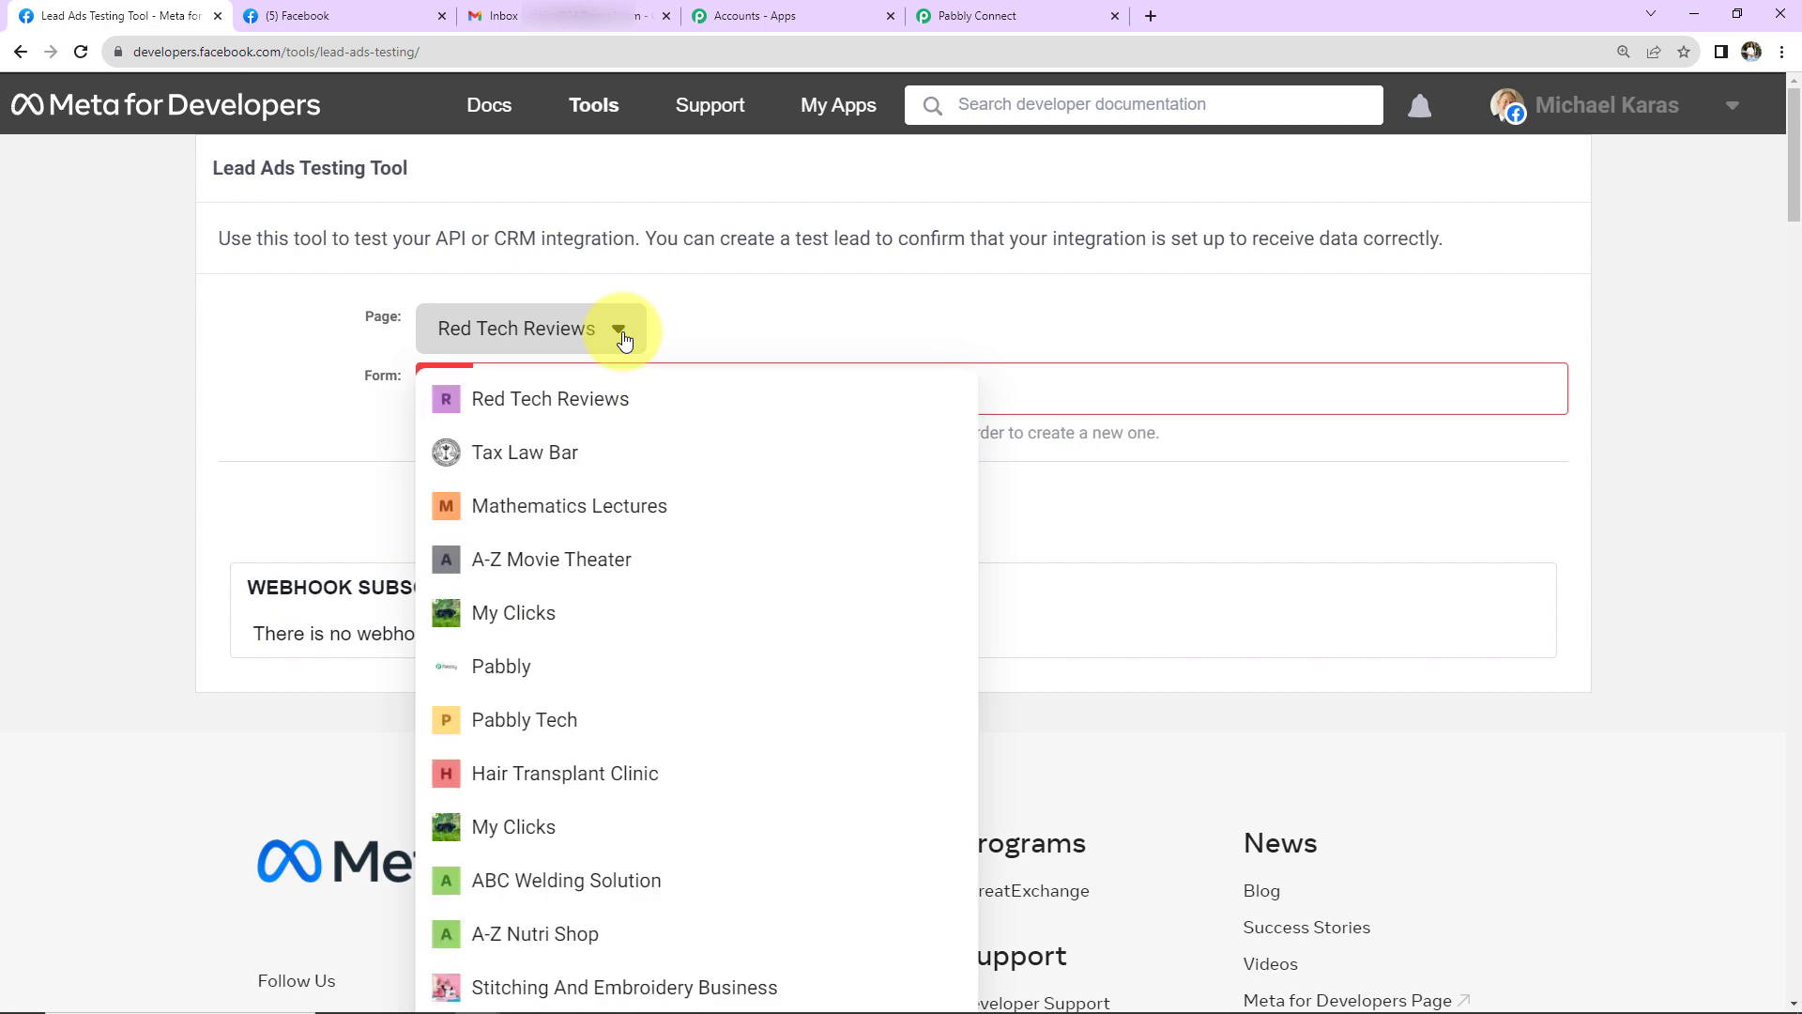
scroll(624, 339, down, 9)
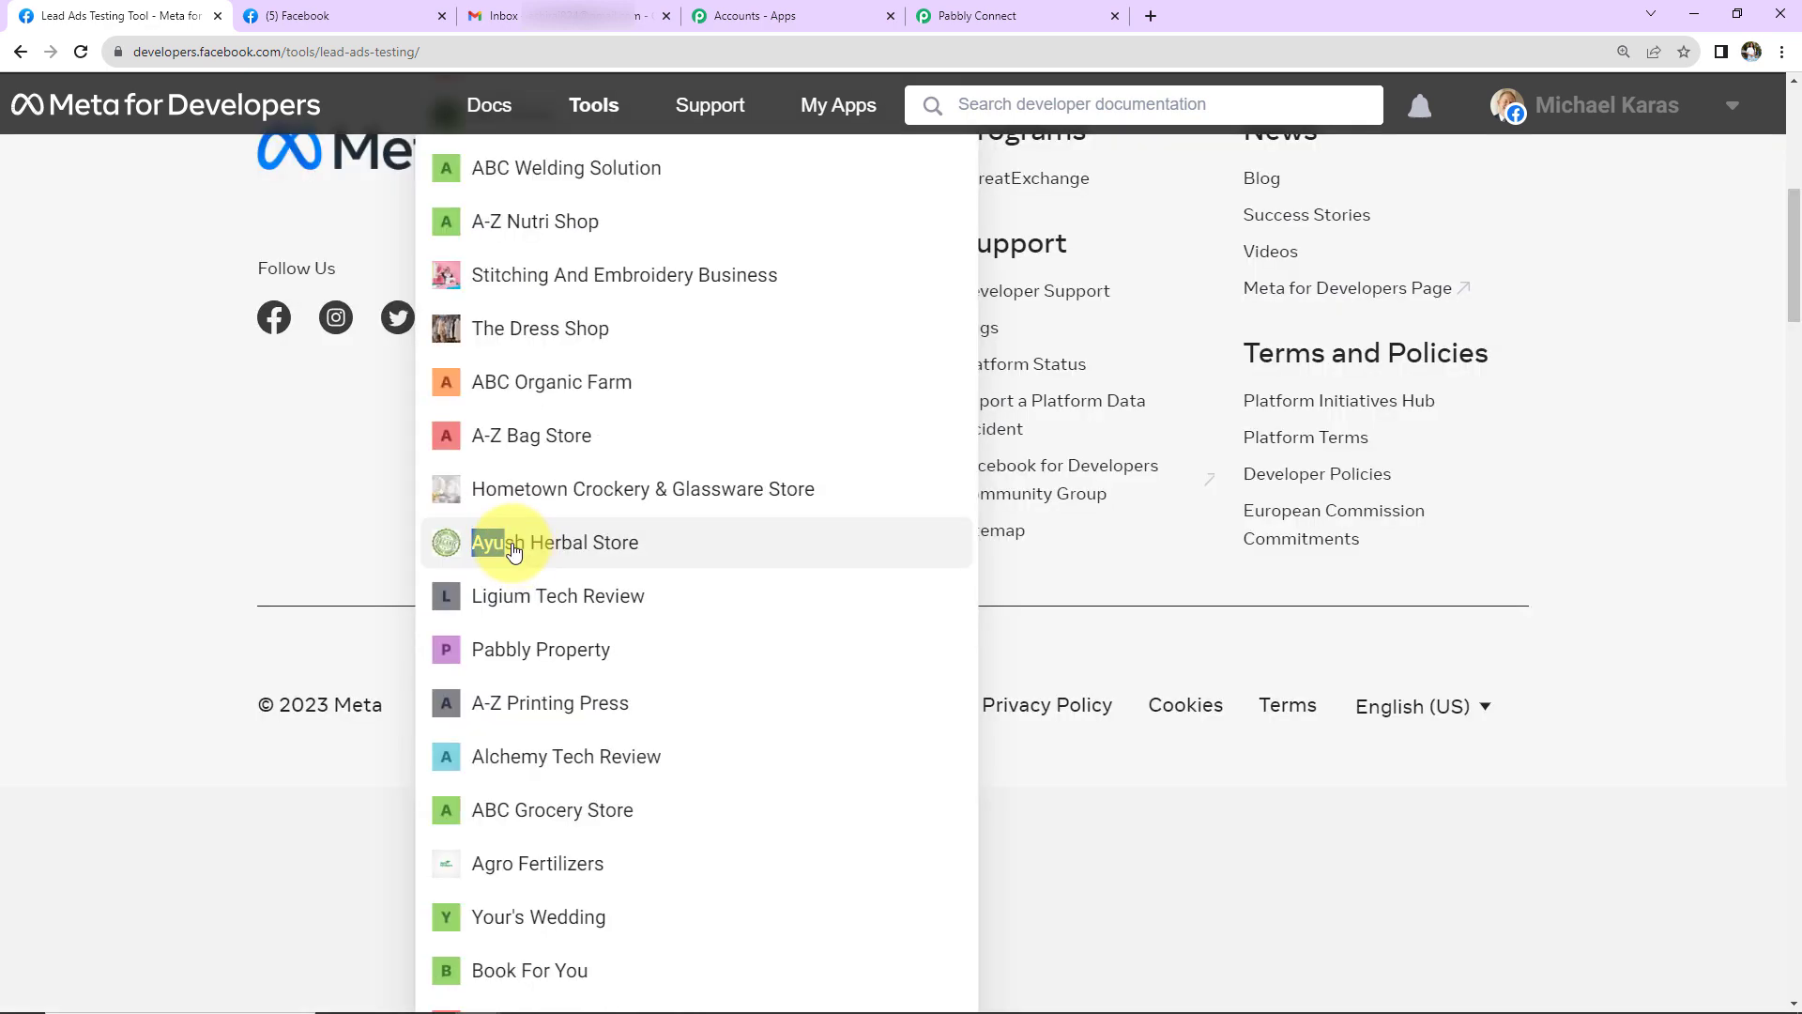
click(491, 431)
scroll(602, 587, up, 6)
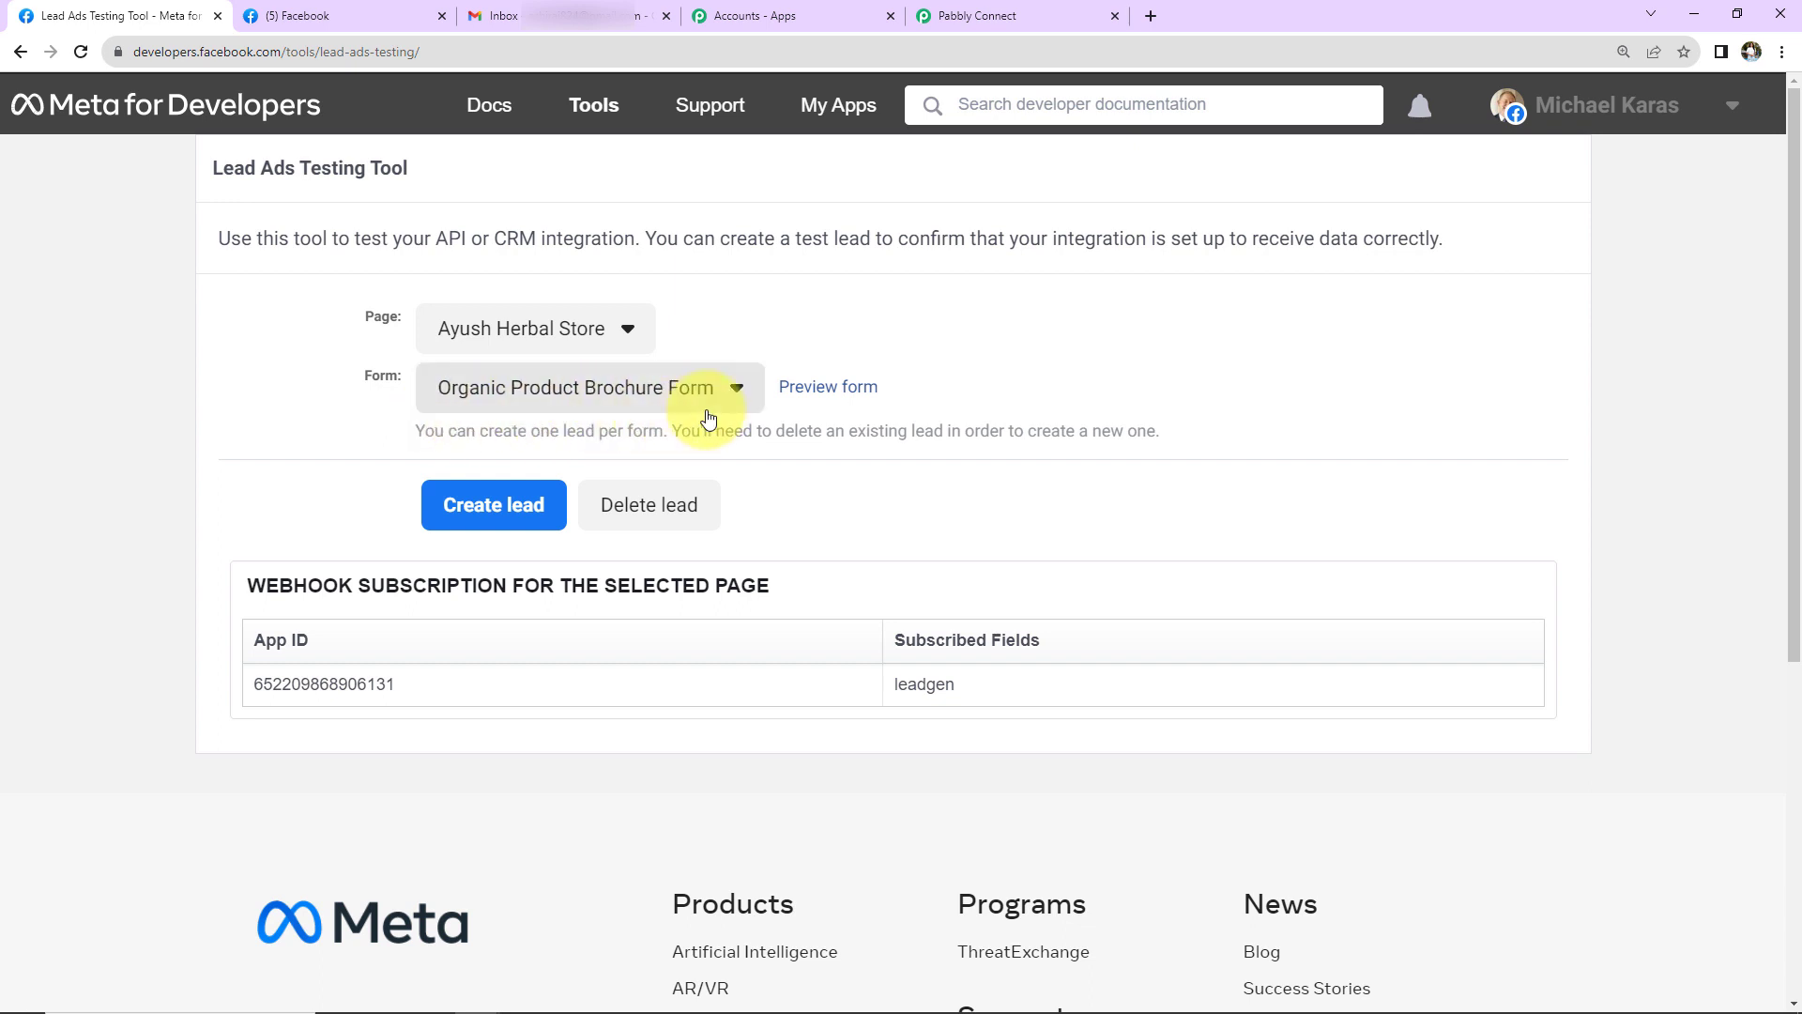
click(818, 389)
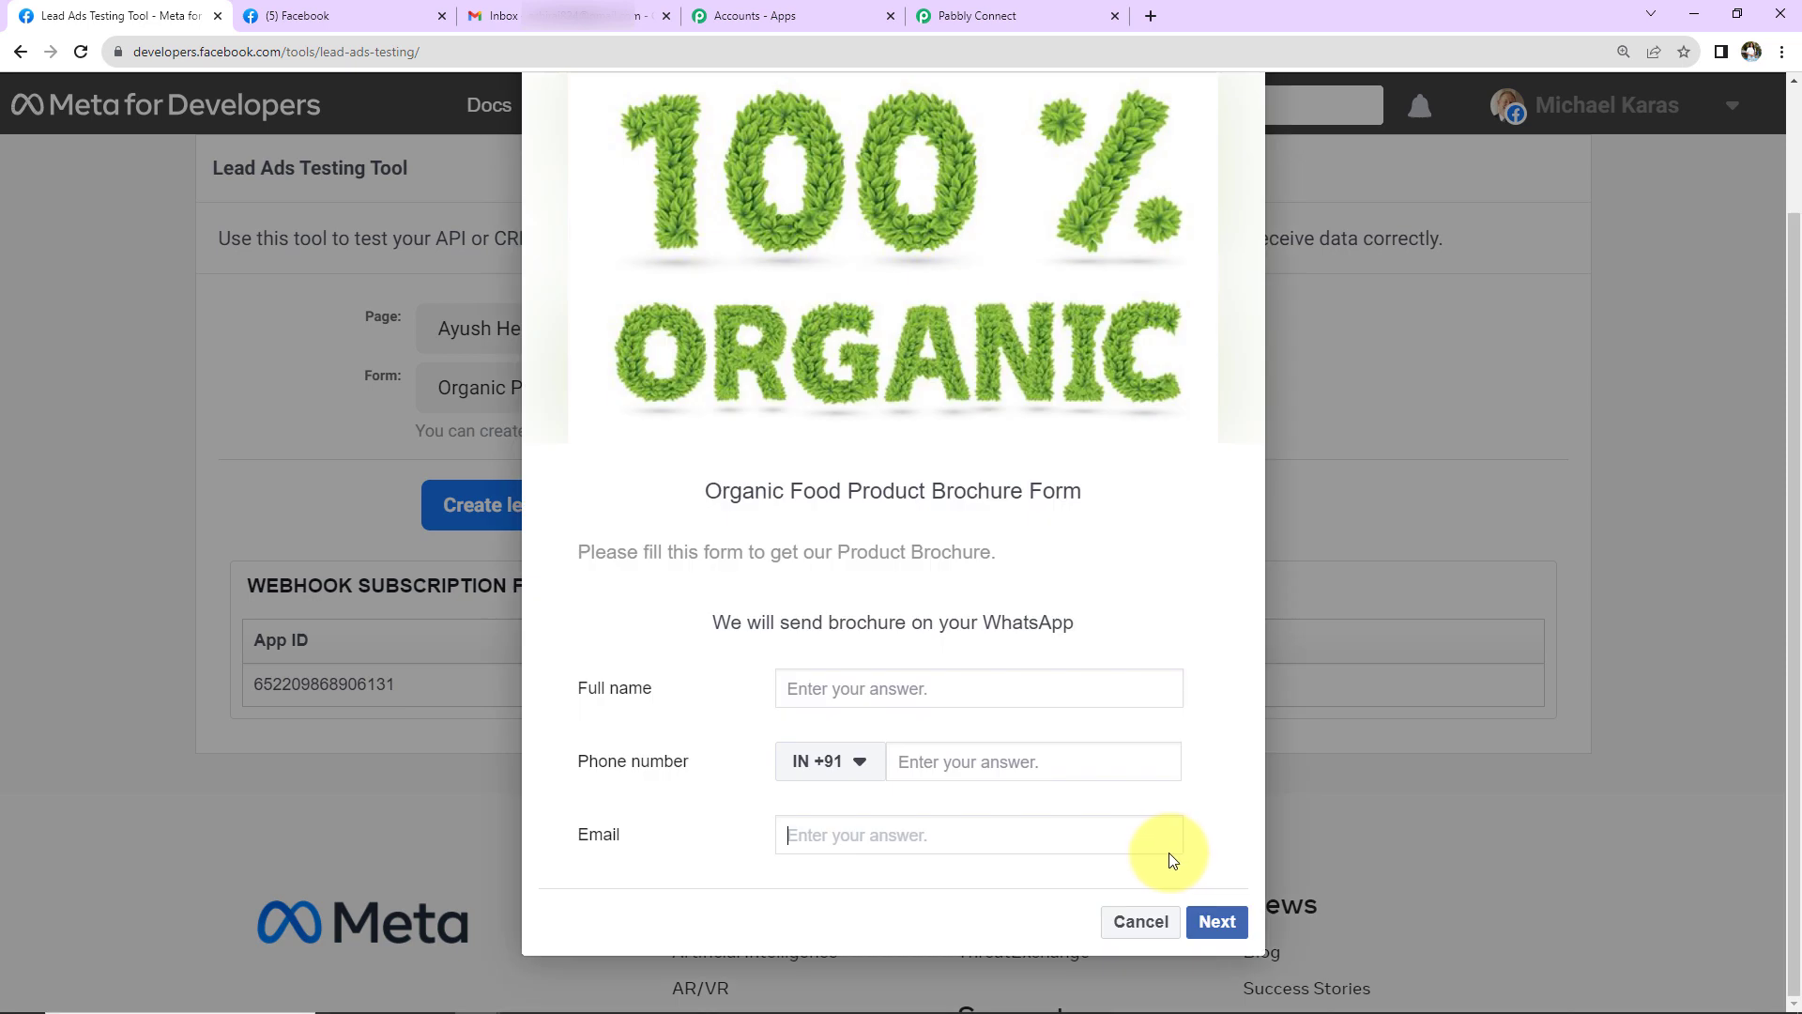
- Fill the test form with a sample name, phone number and email, then submit the lead
click(1158, 835)
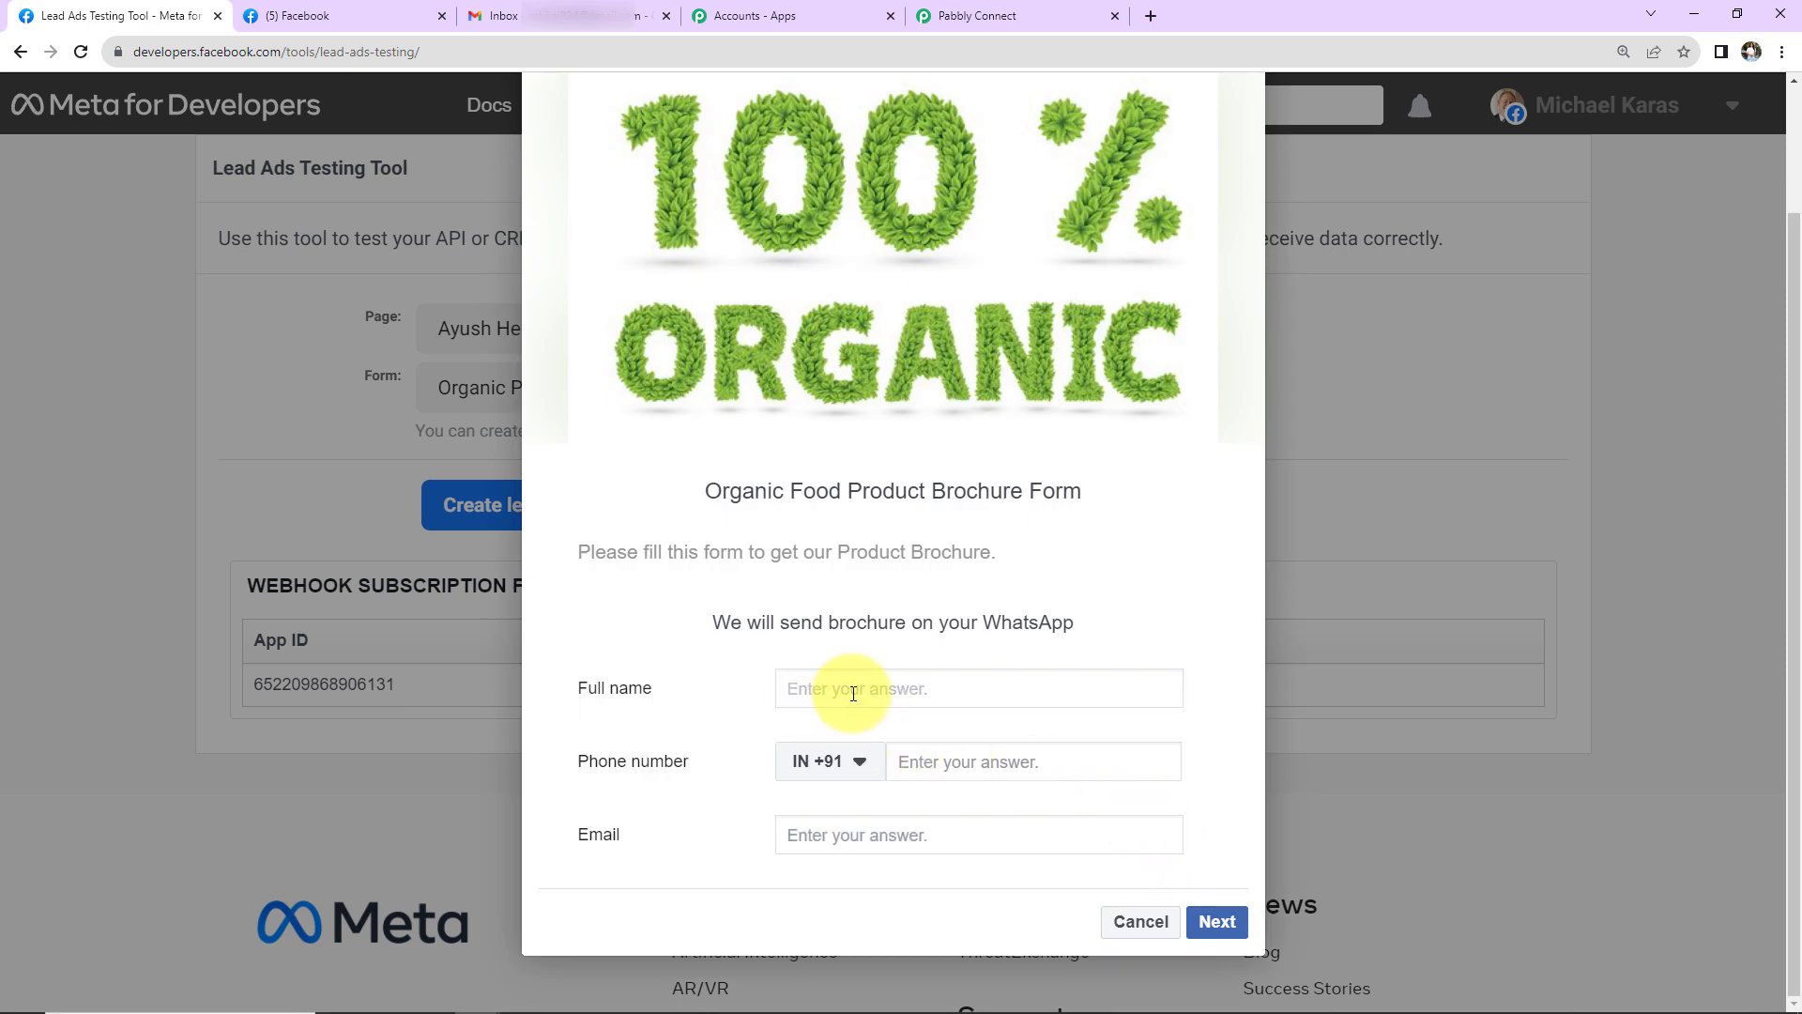
text(Smart User123)
click(911, 761)
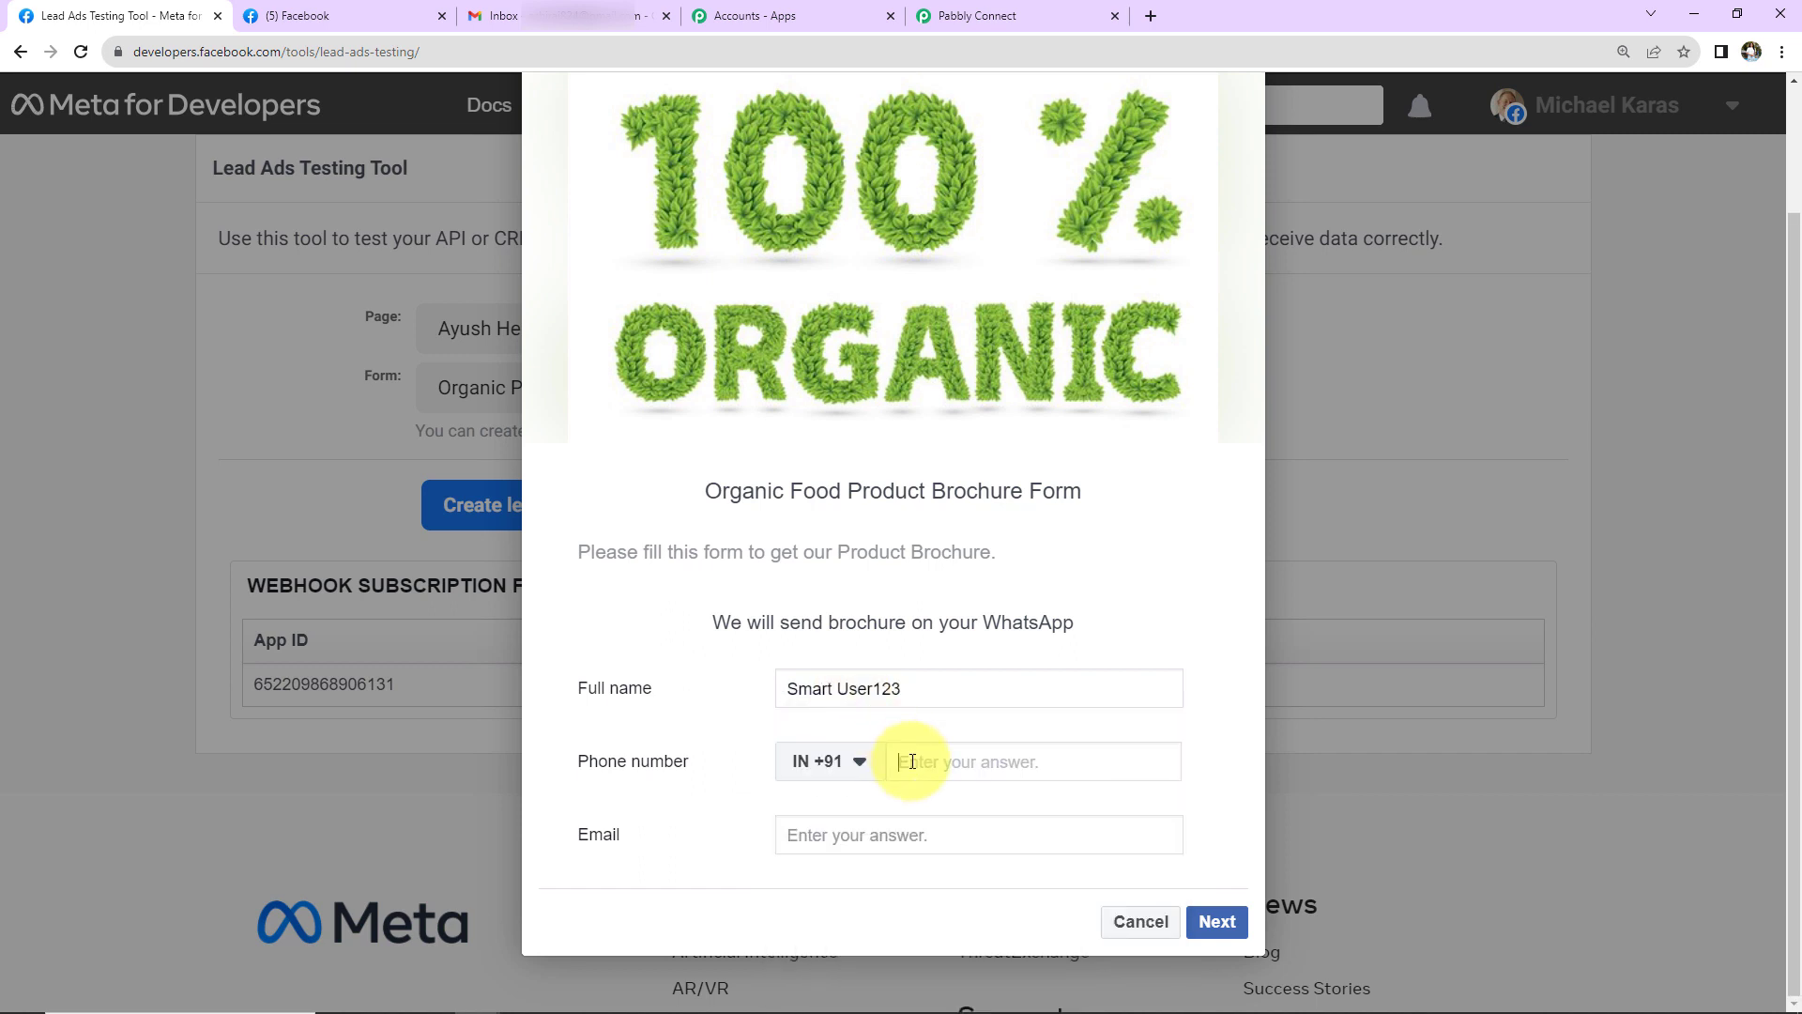
text(91111 11111)
click(948, 836)
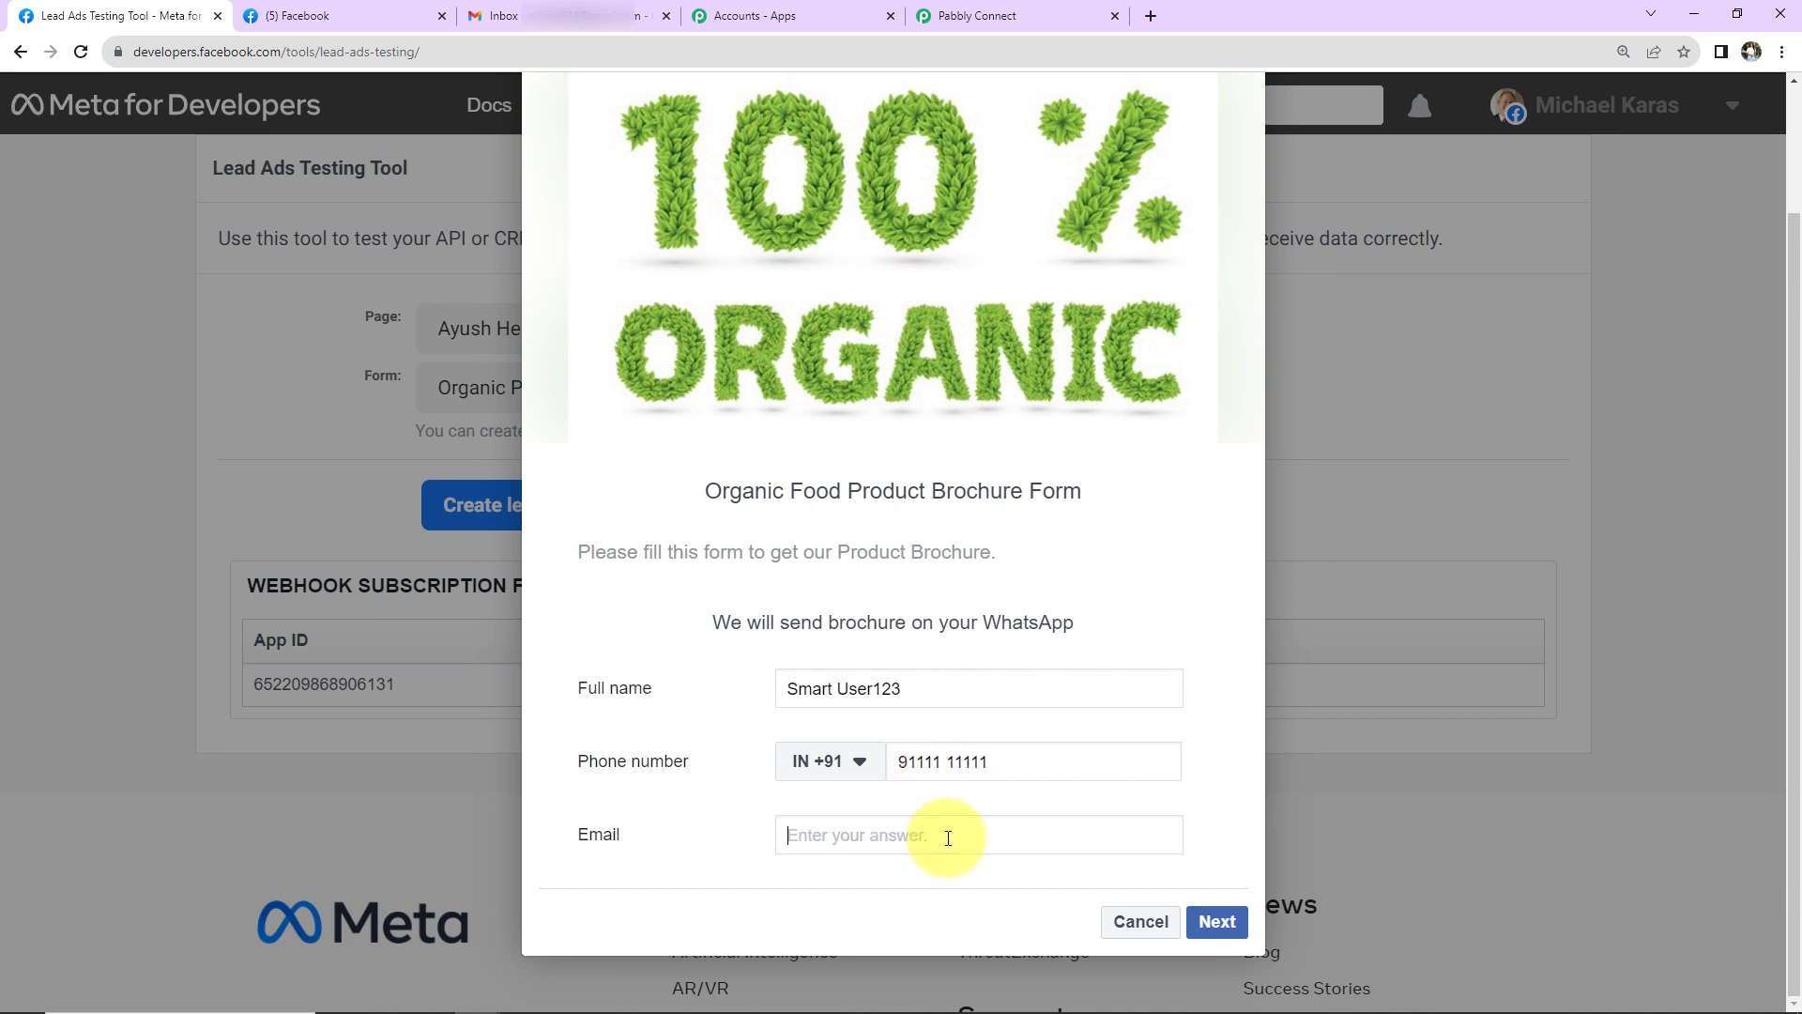
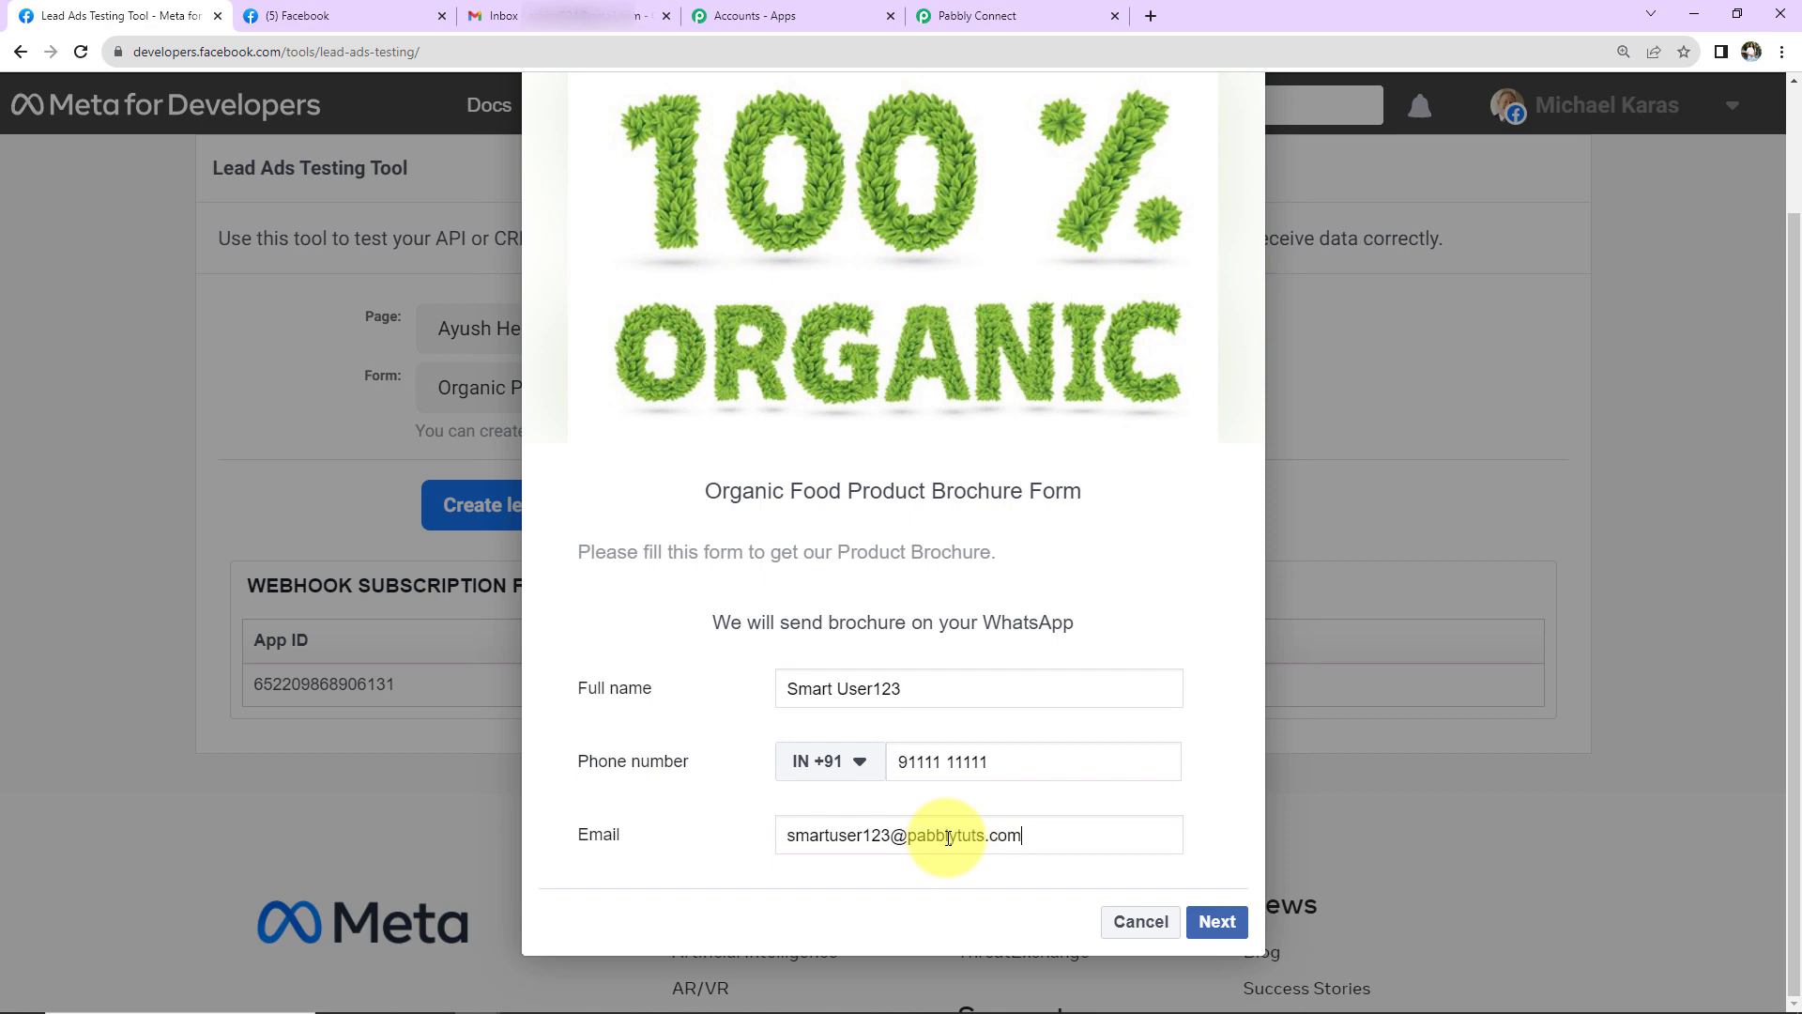
click(1216, 921)
click(1207, 854)
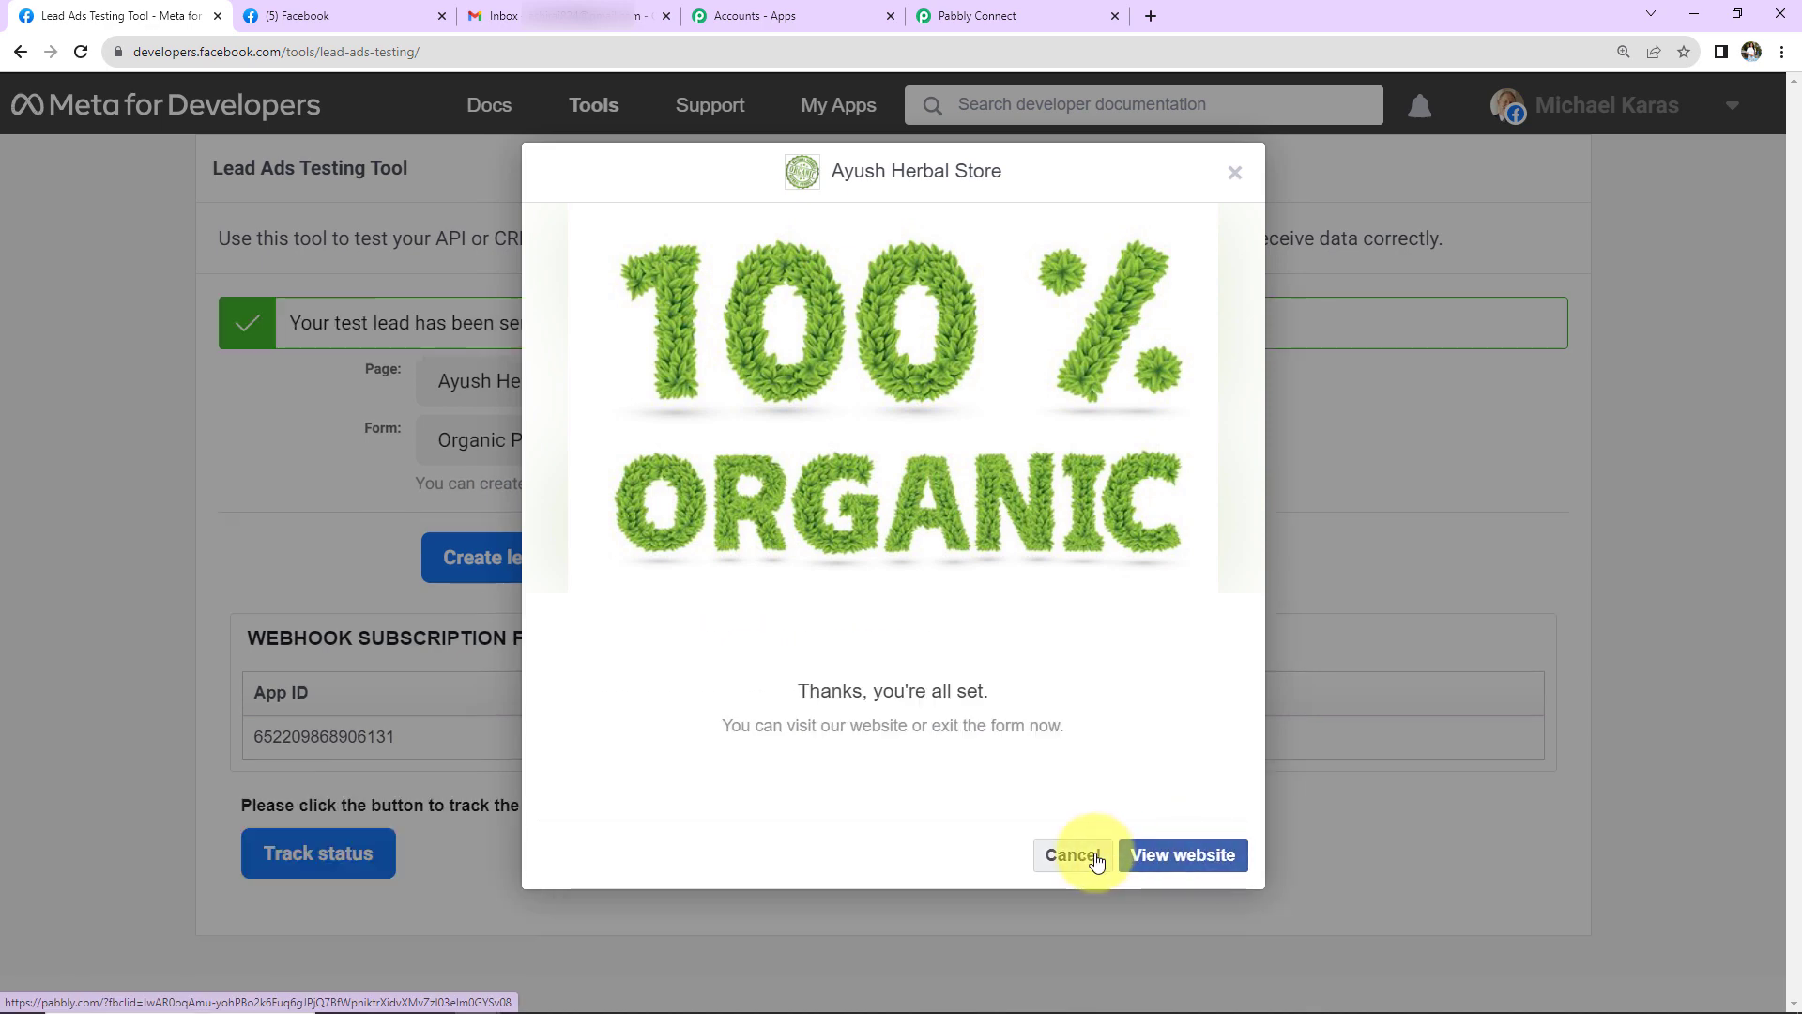
click(1233, 172)
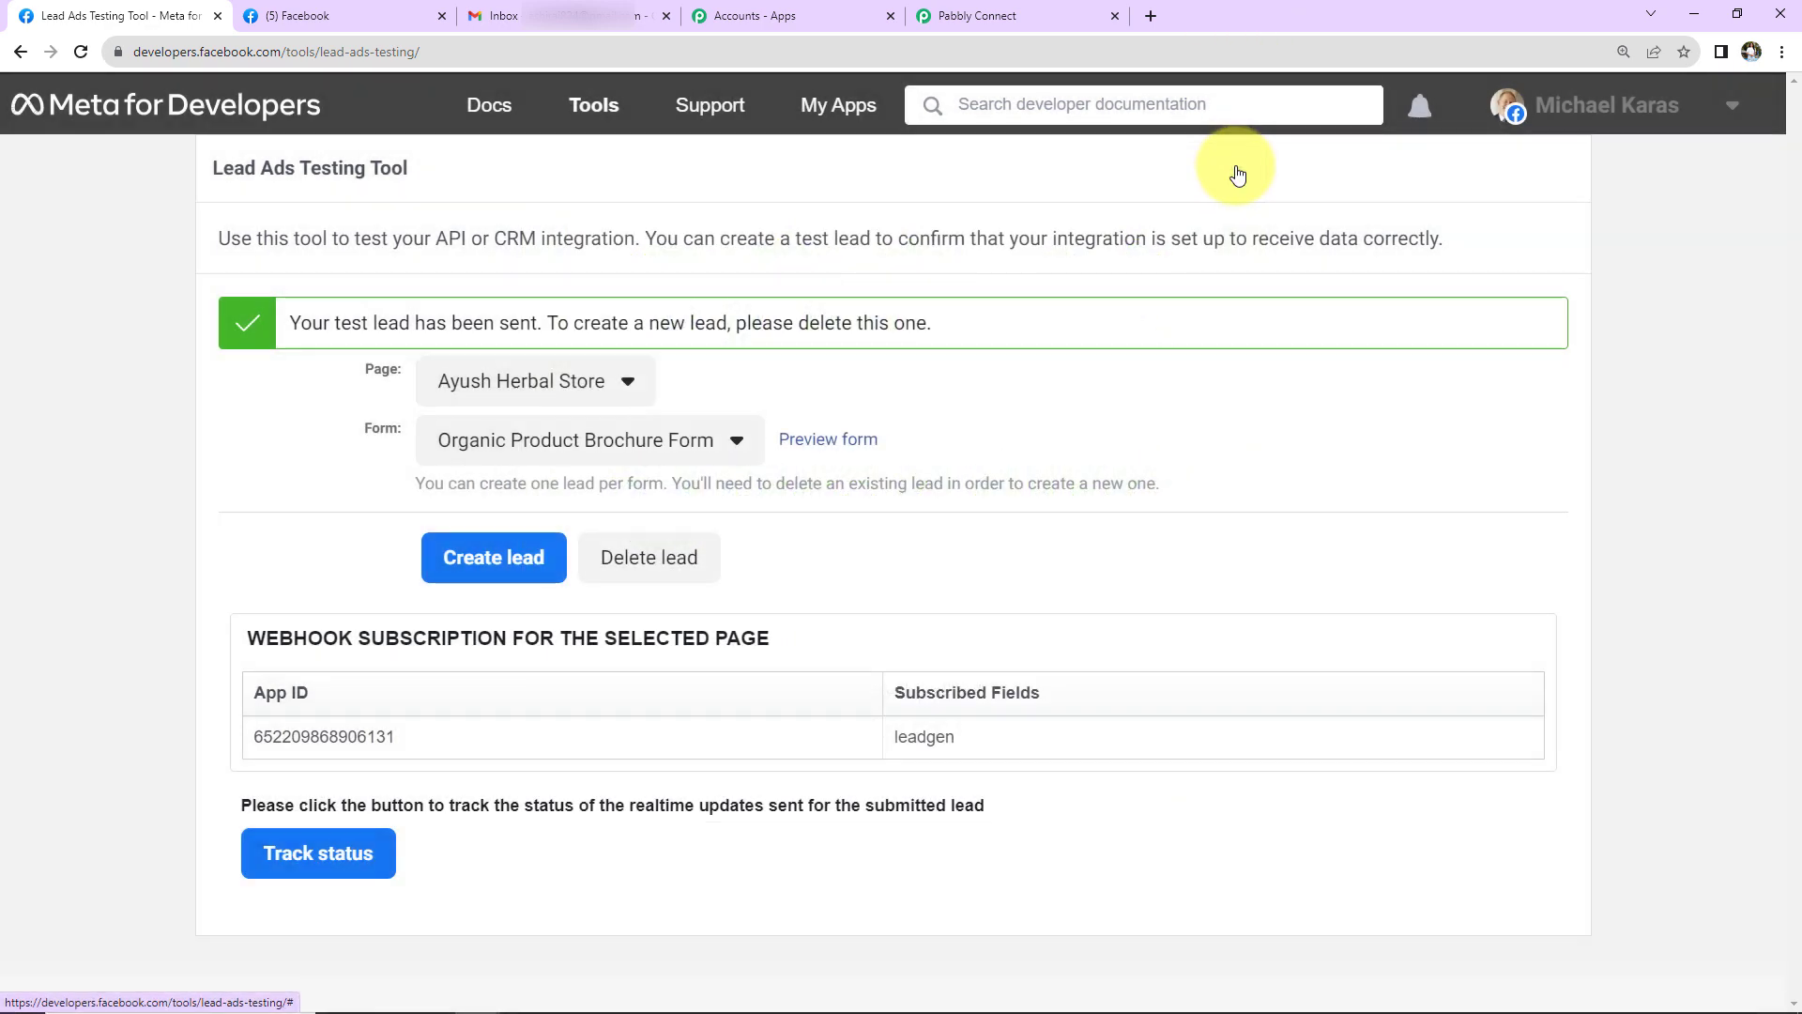
- Review the received test lead's full name, phone, email, form ID and creation time in Pabbly Connect
click(1061, 20)
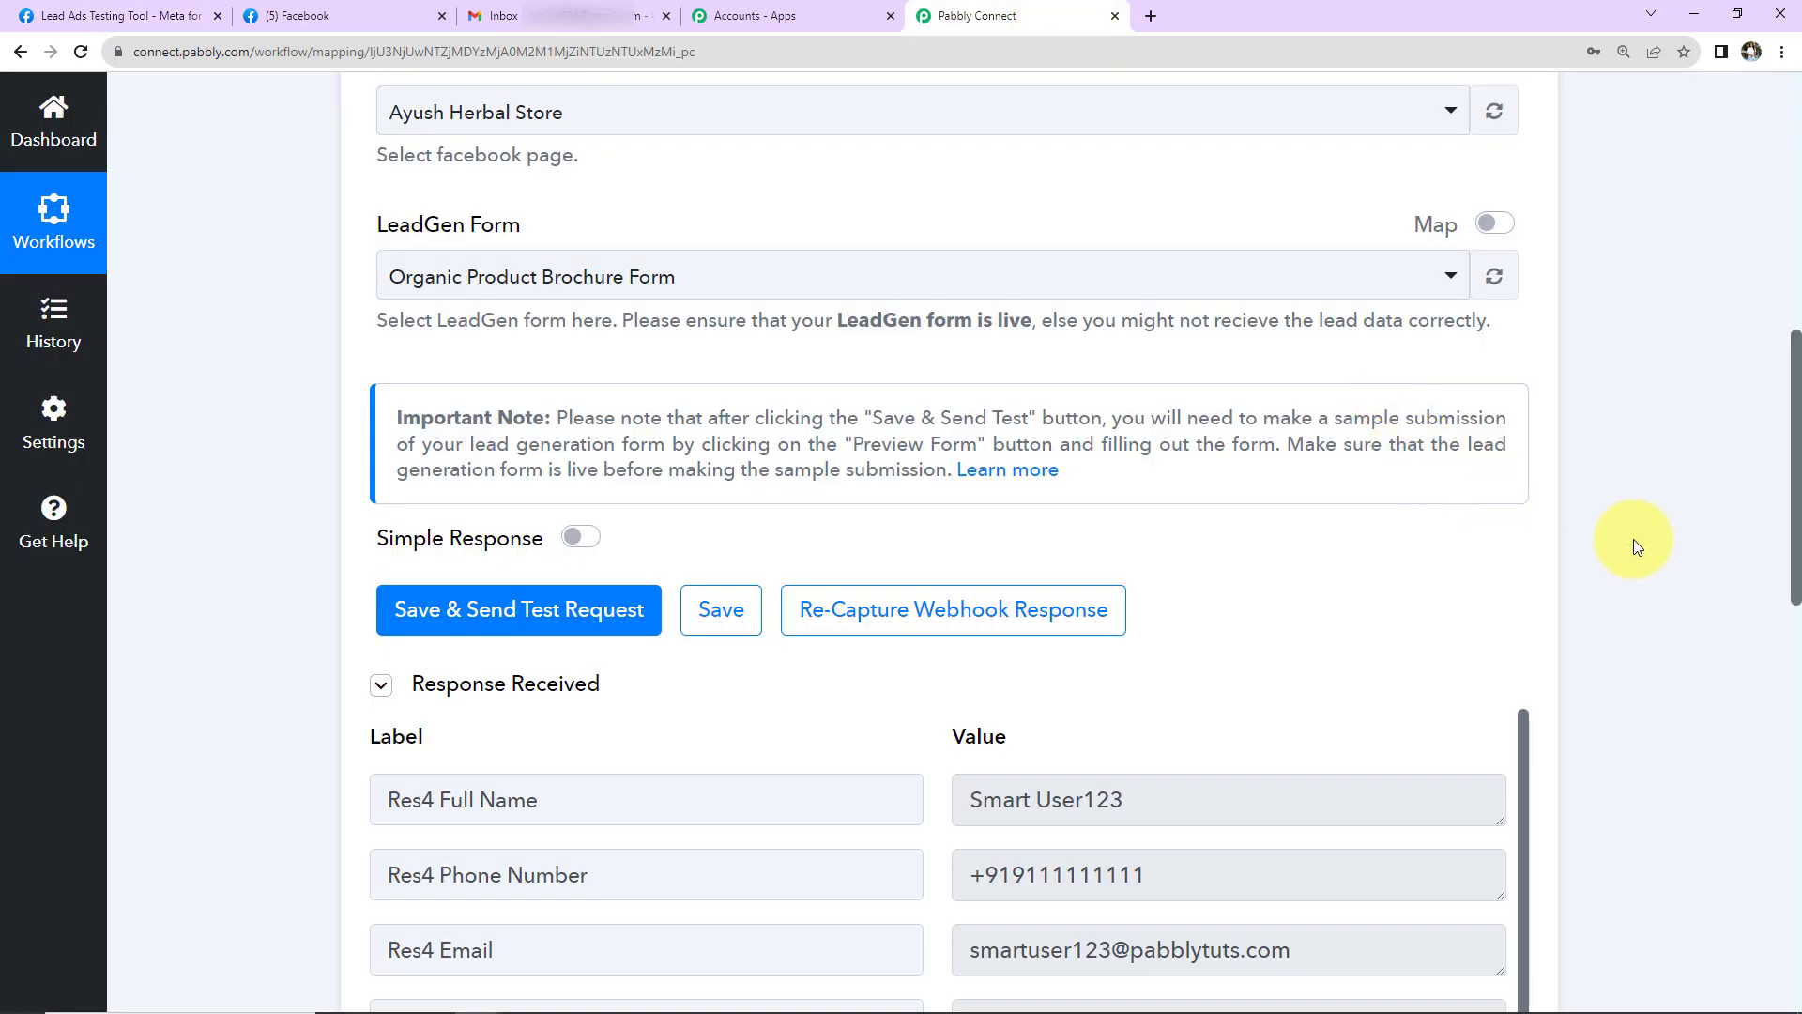
scroll(1629, 538, down, 7)
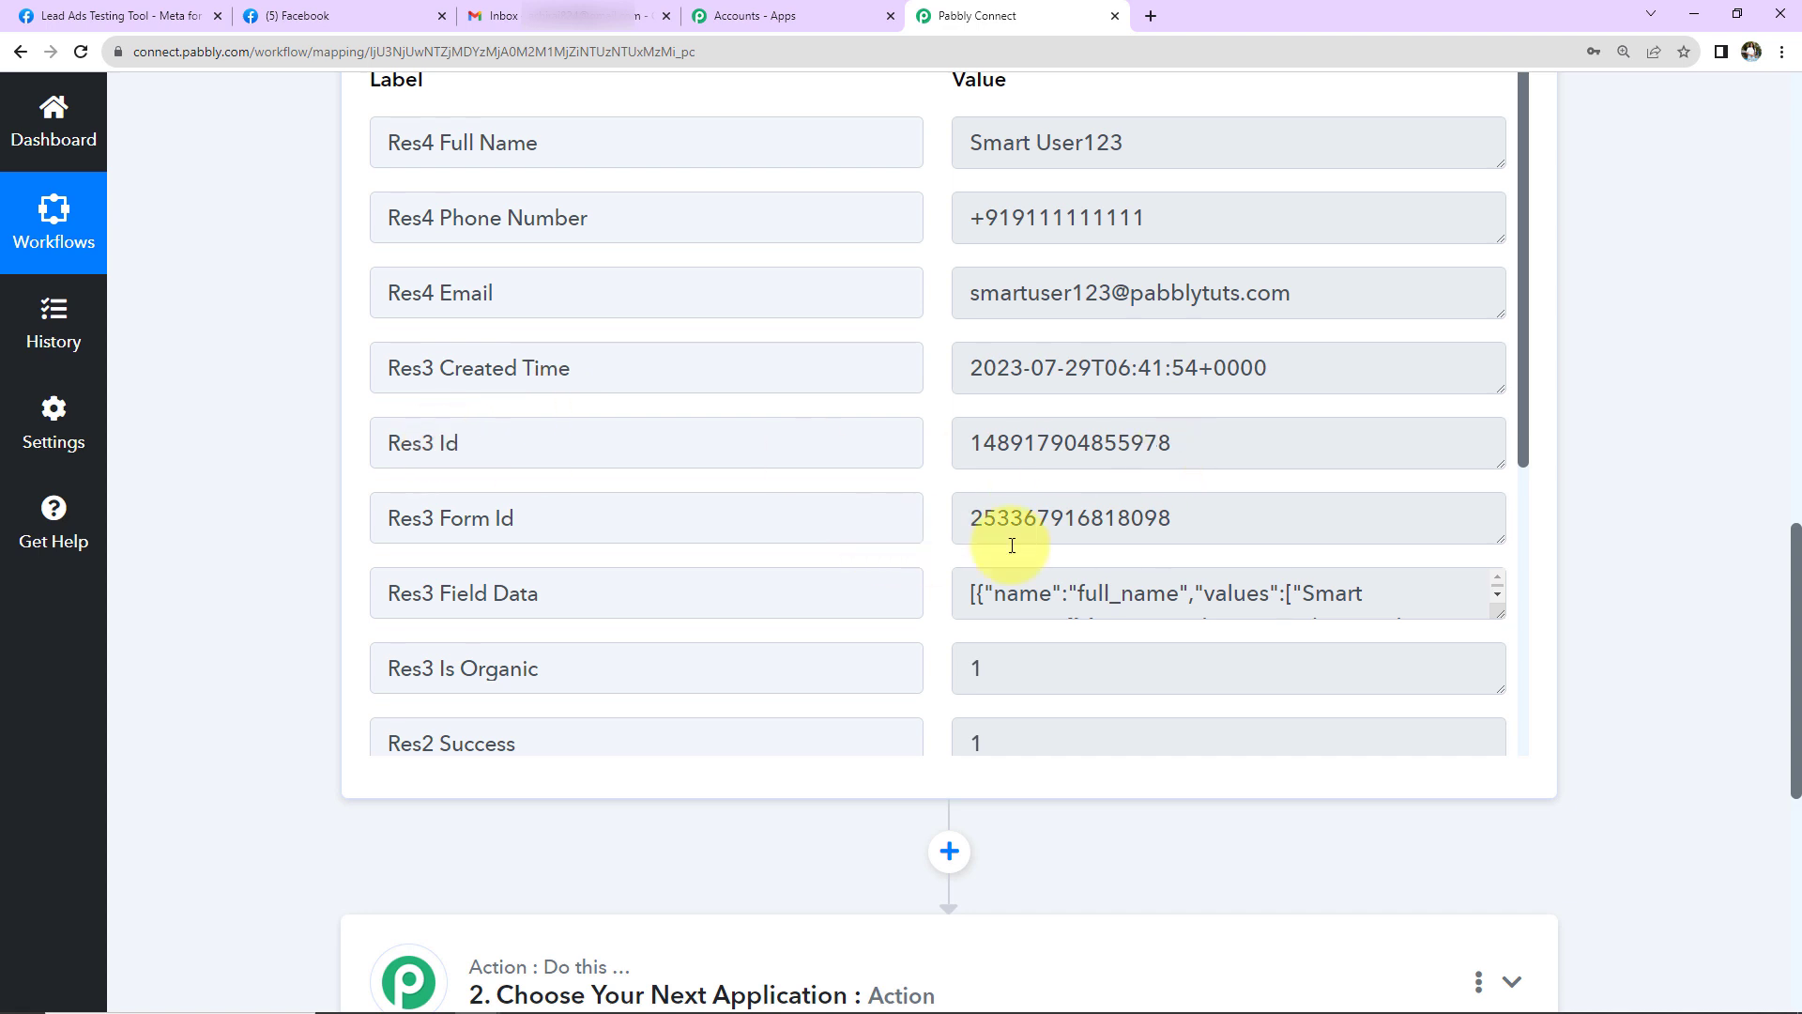
scroll(1126, 546, down, 5)
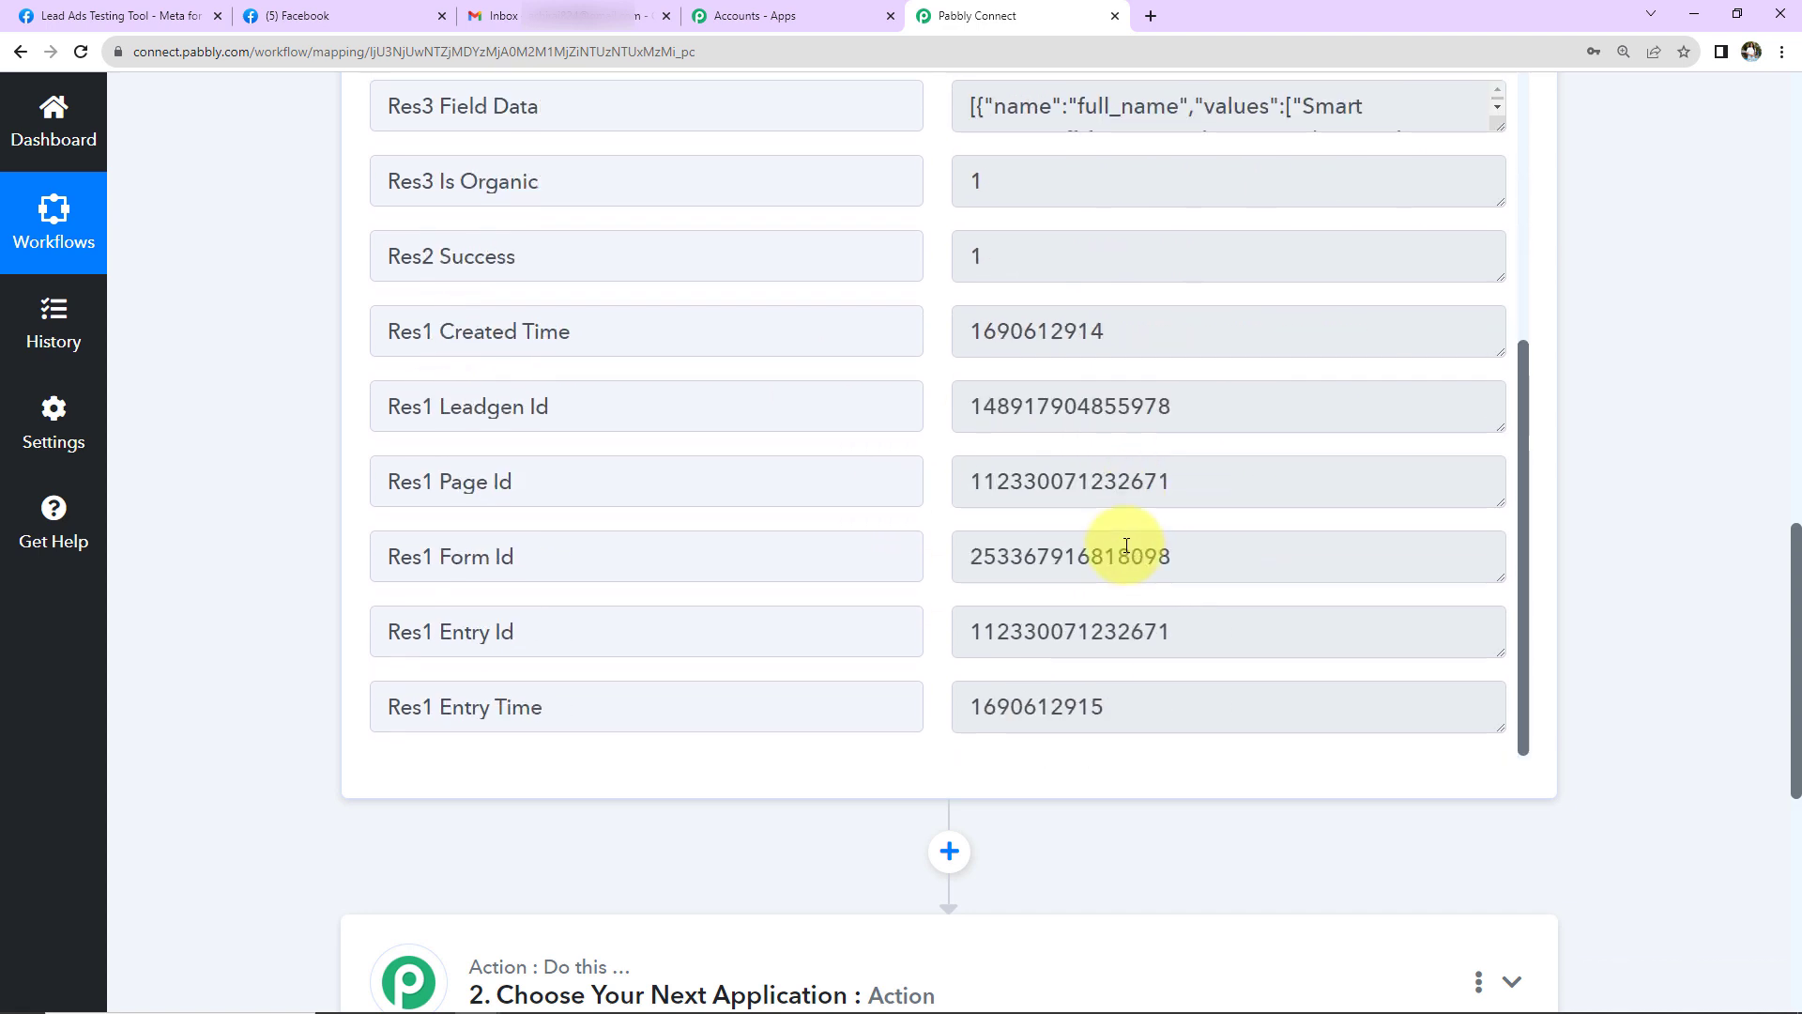
scroll(1127, 545, up, 5)
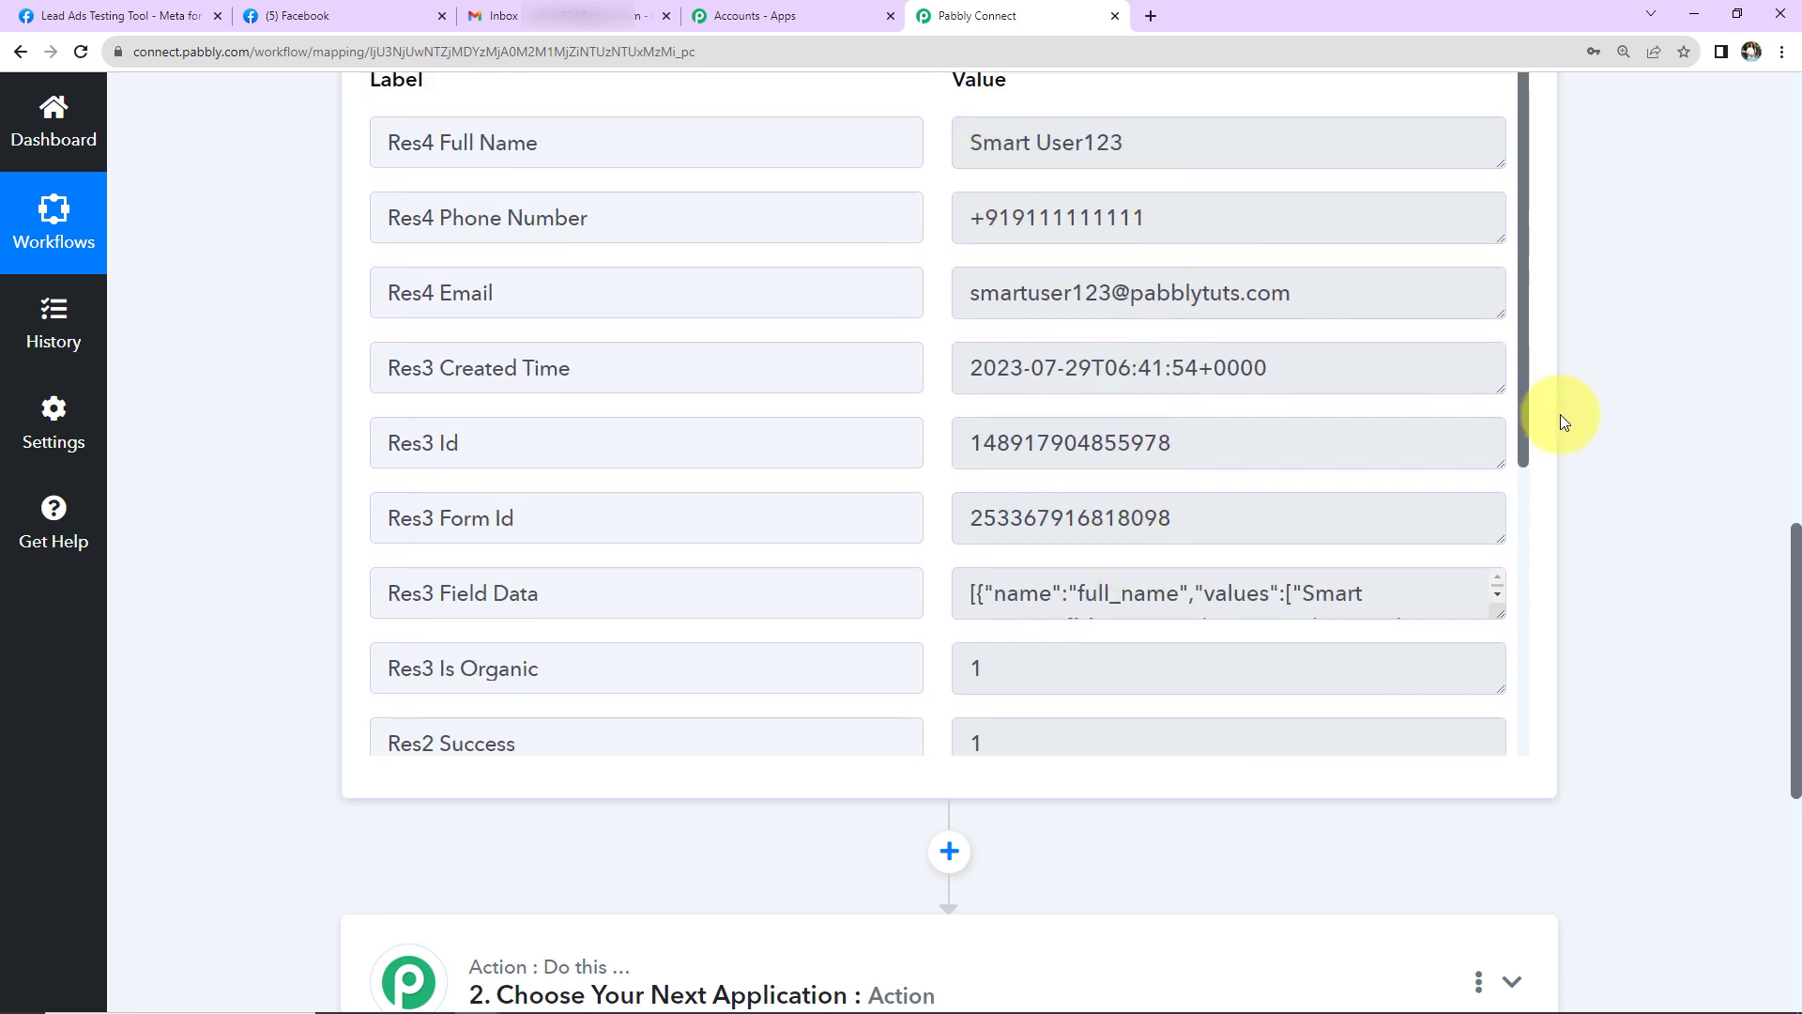
scroll(1594, 415, down, 7)
- Set the action step to Gmail with the Send Email event and open its connection panel
click(522, 386)
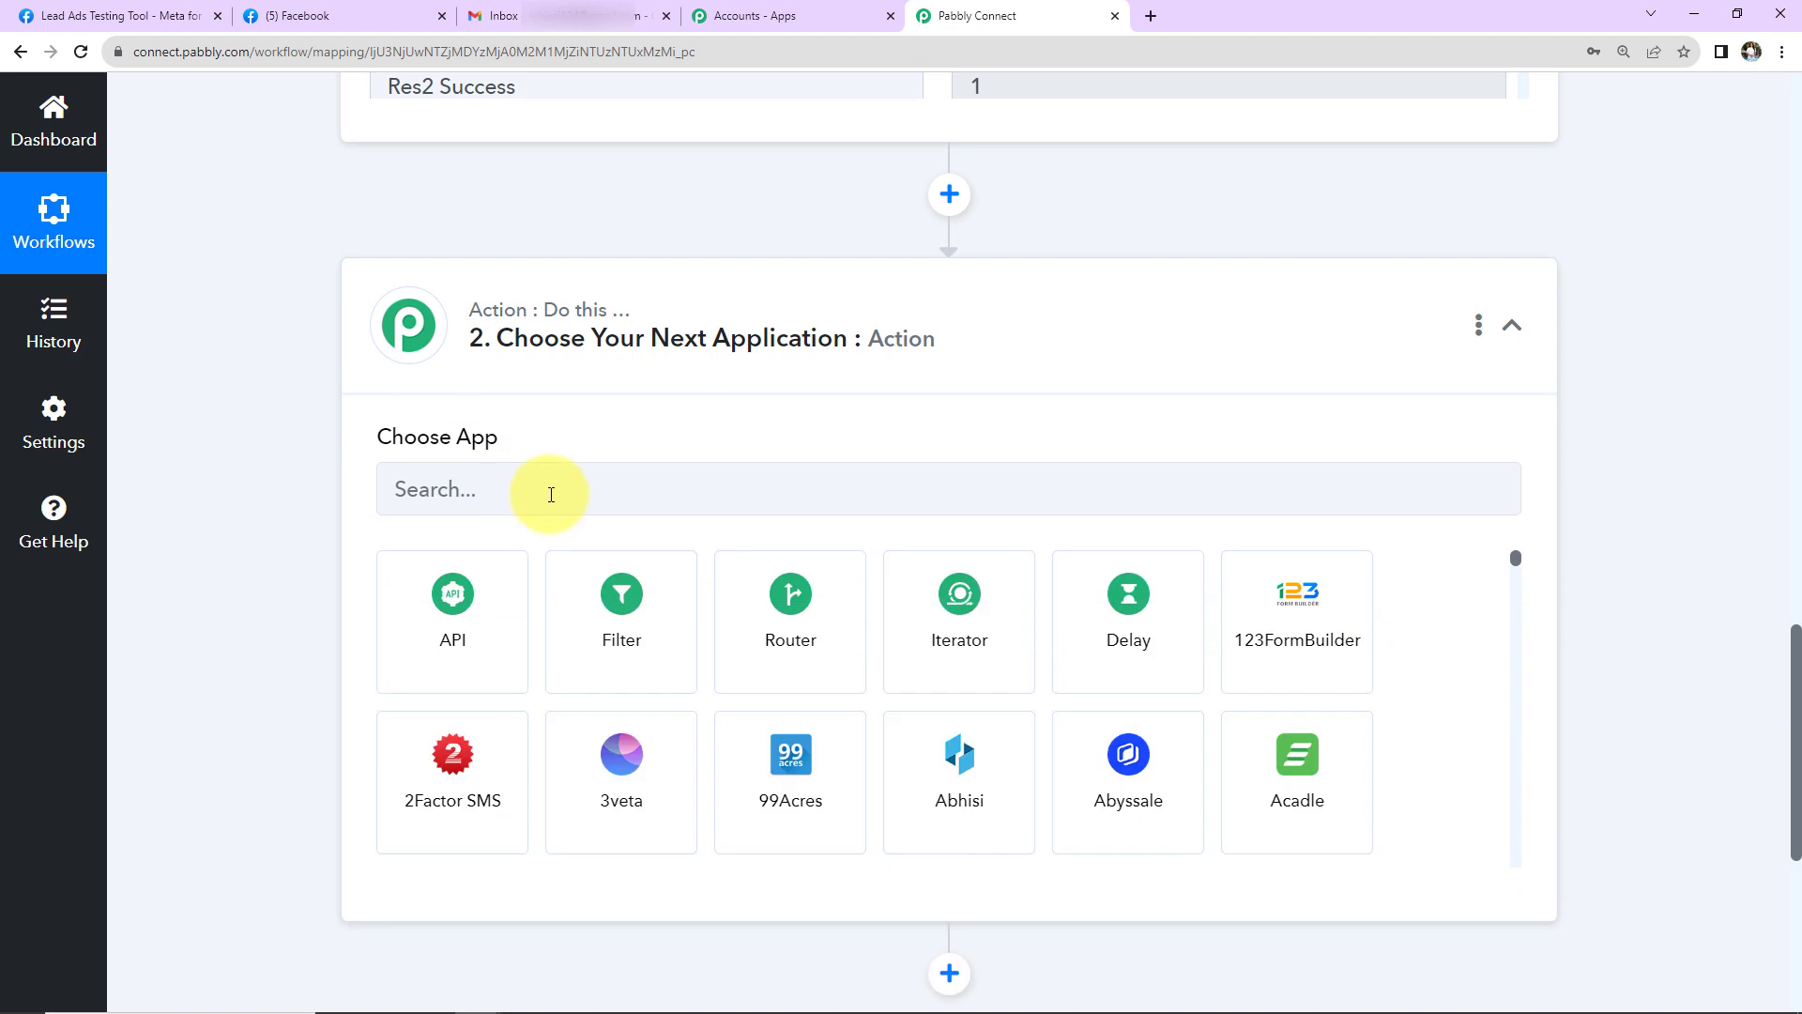
click(551, 495)
text(gmail)
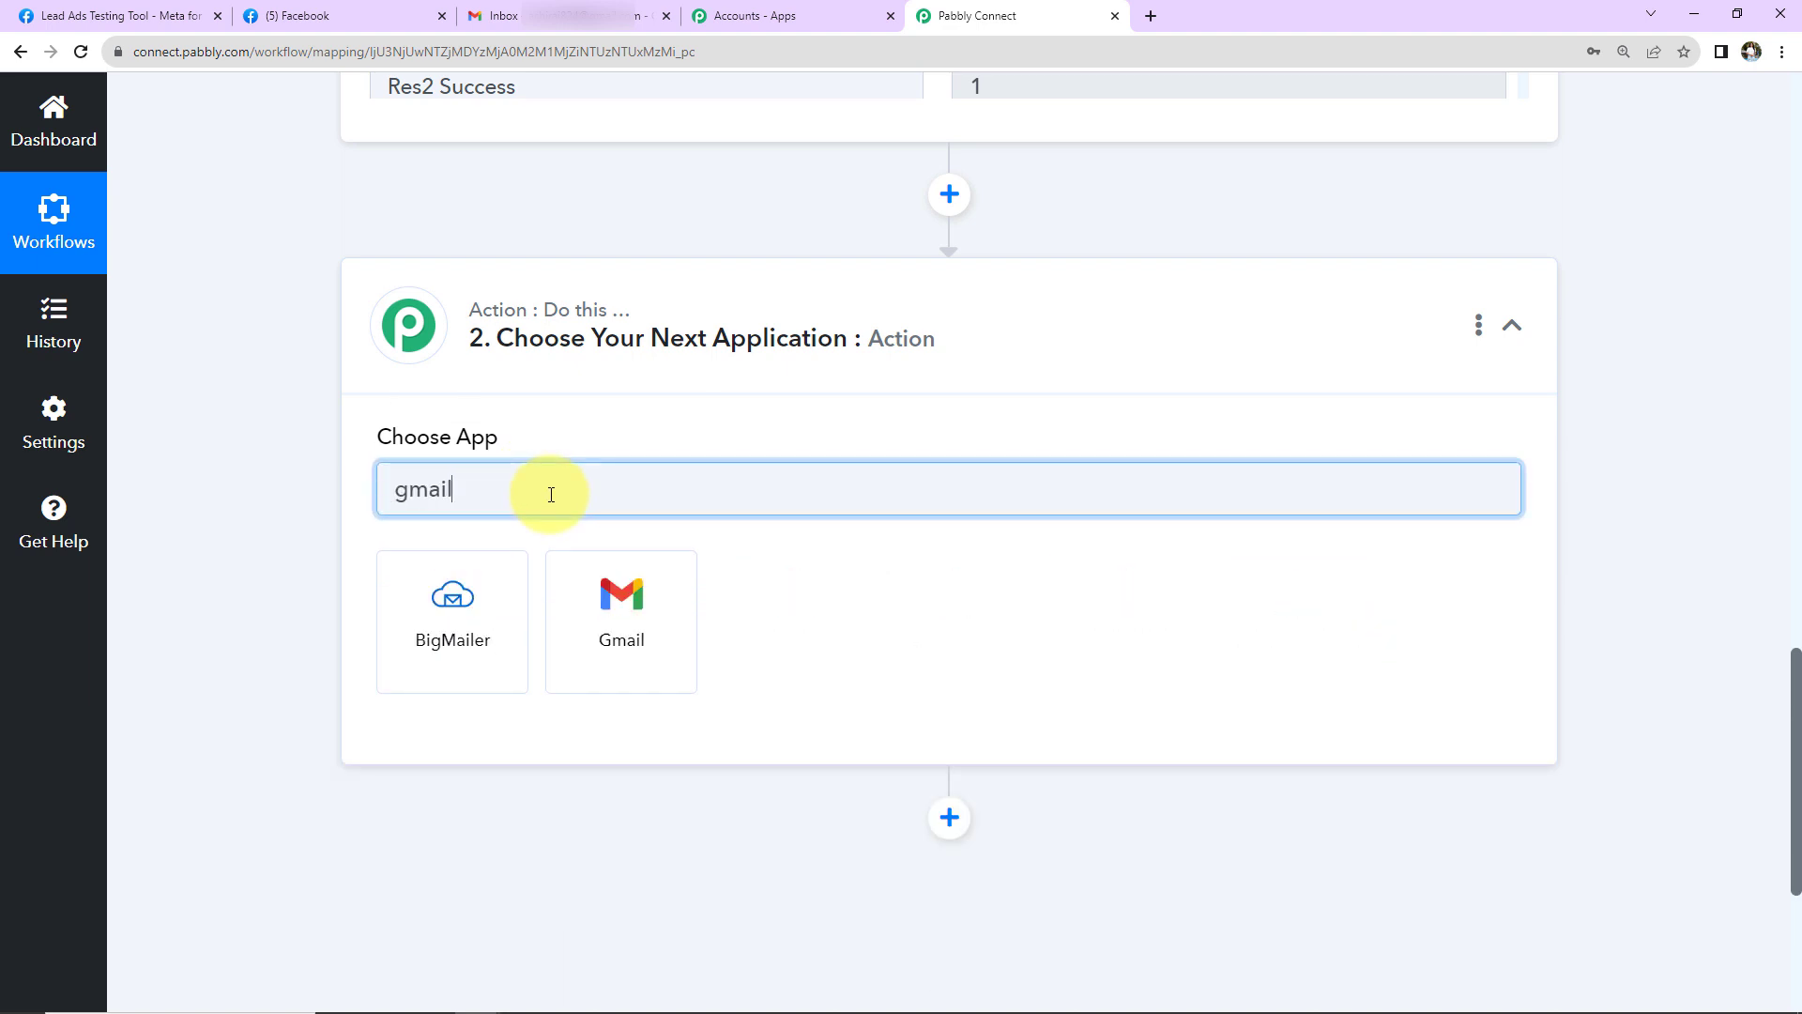
click(624, 584)
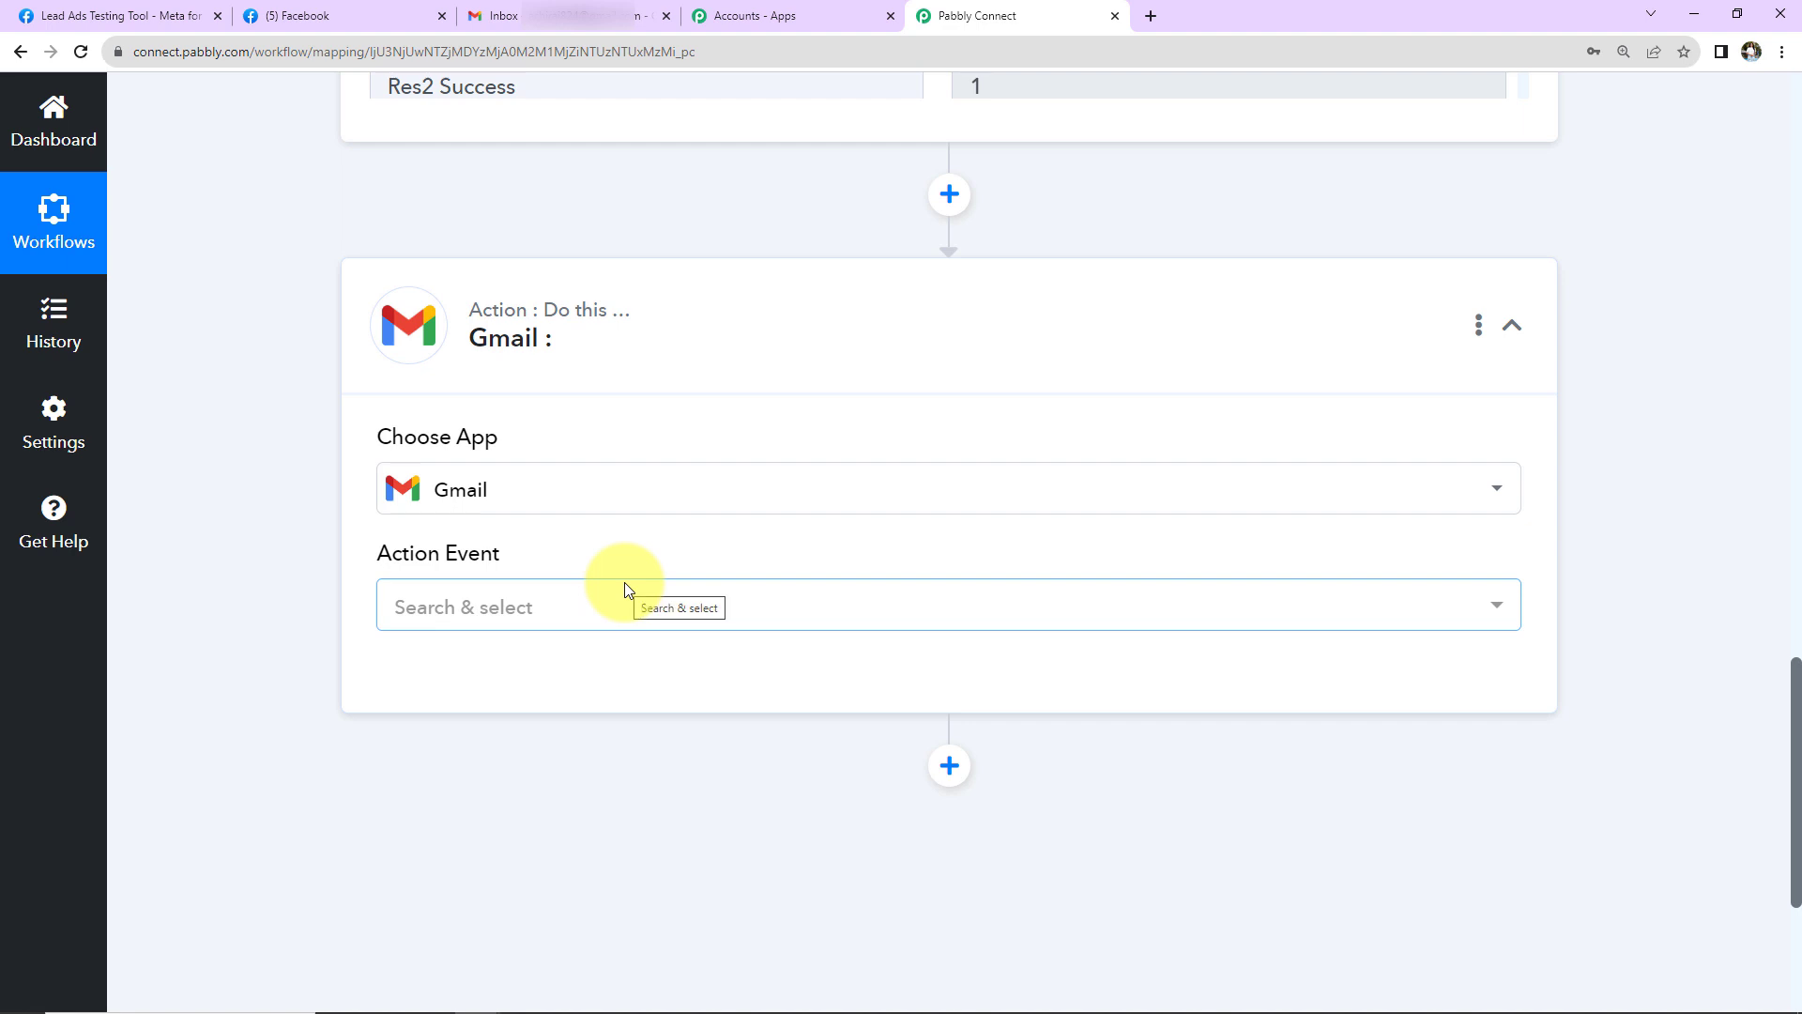
mouse_move(454, 552)
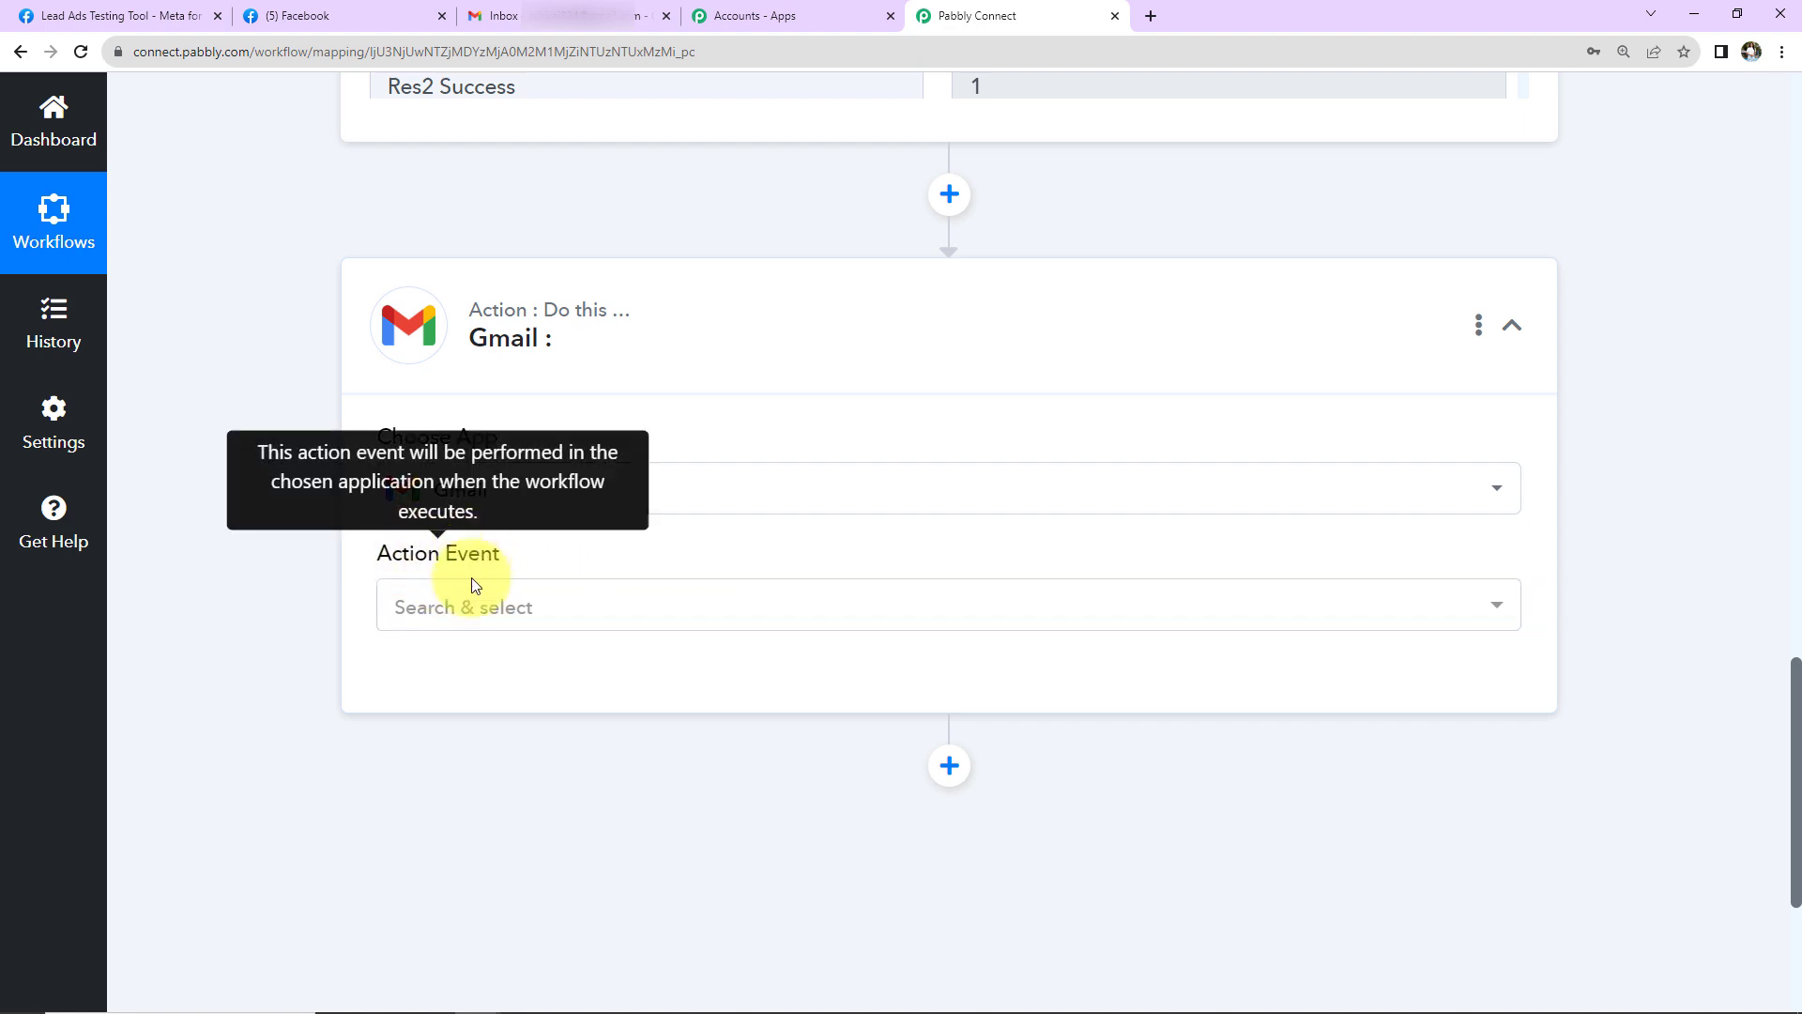
click(463, 610)
click(457, 736)
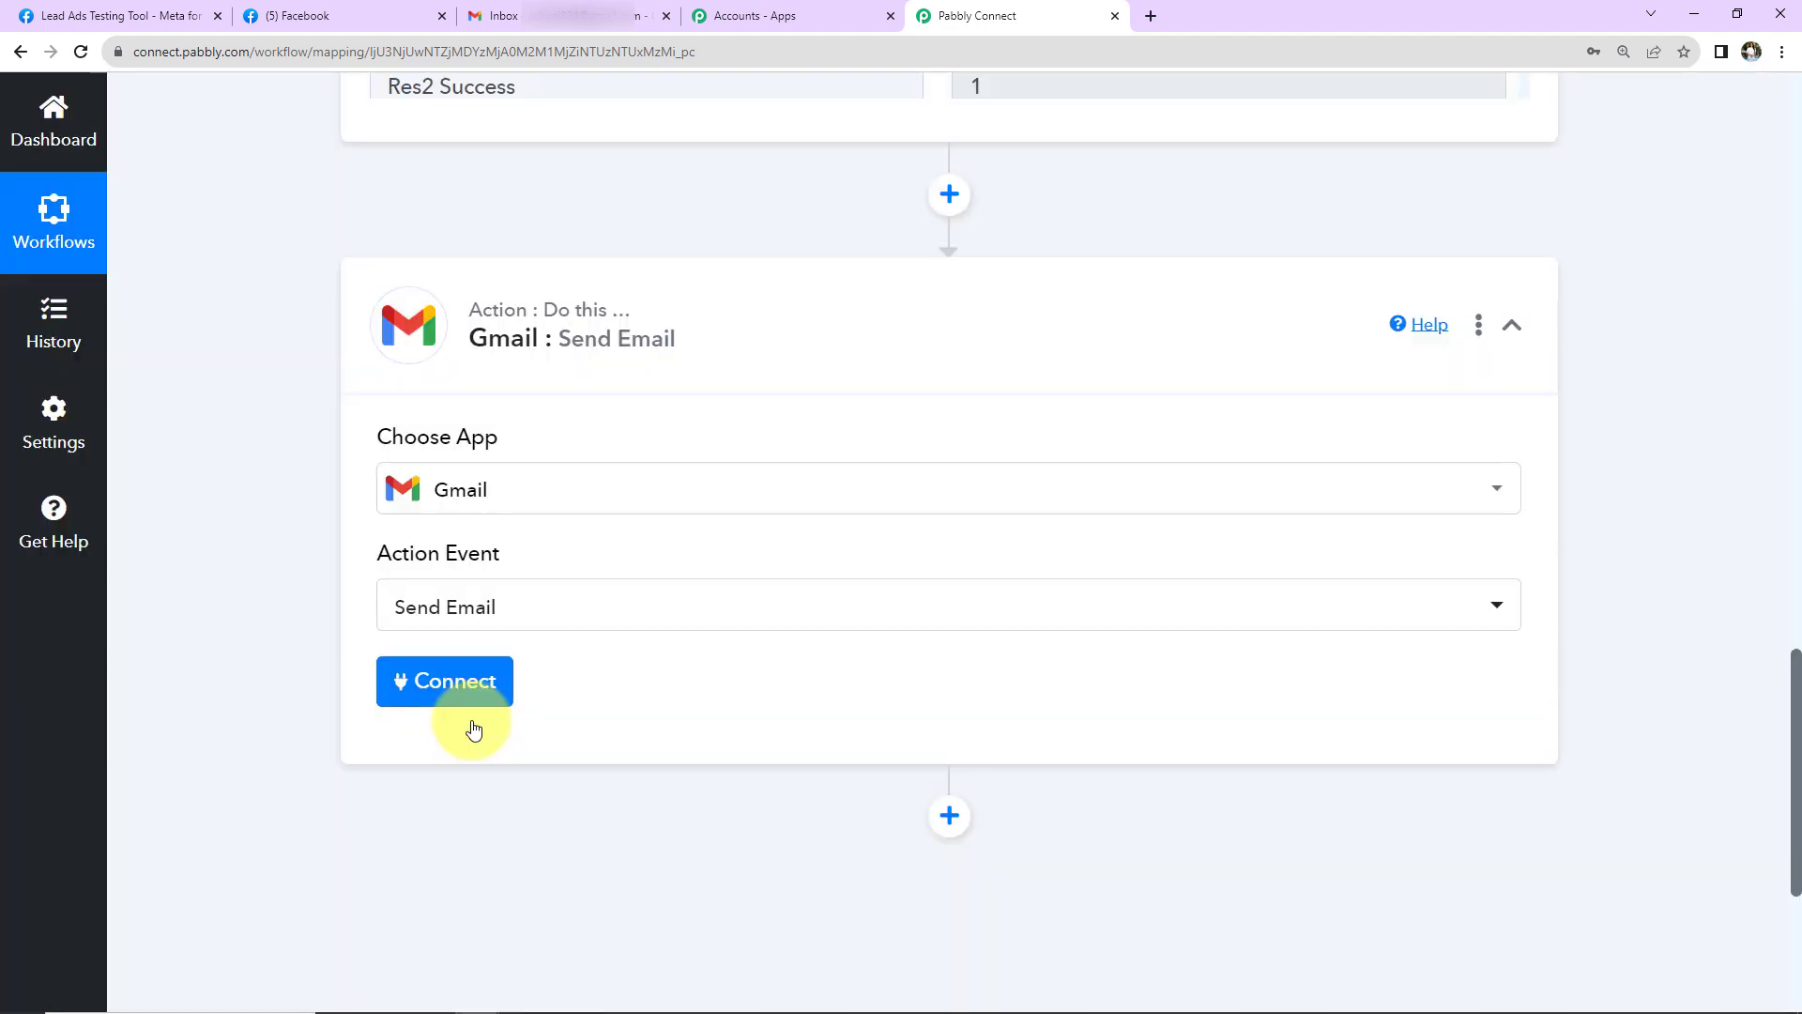
click(441, 699)
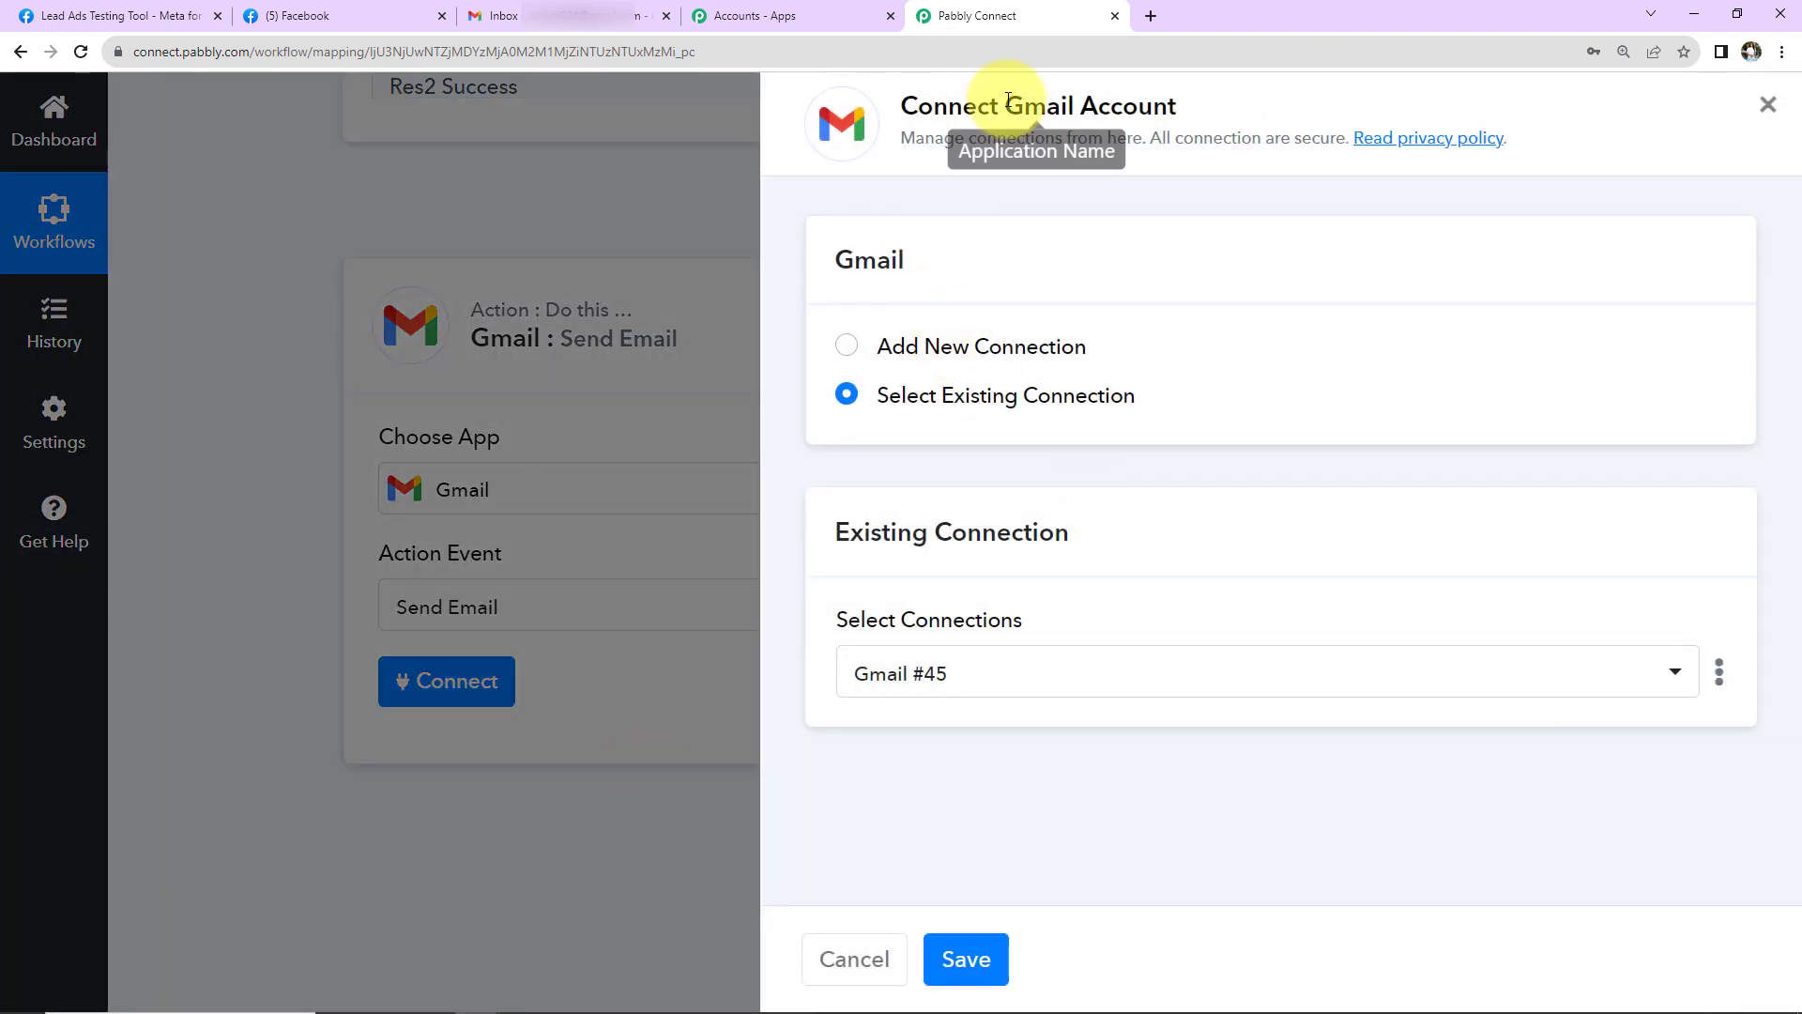
- Add a new Gmail connection by signing in with the Google account and allowing access
drag(1005, 105, 1197, 103)
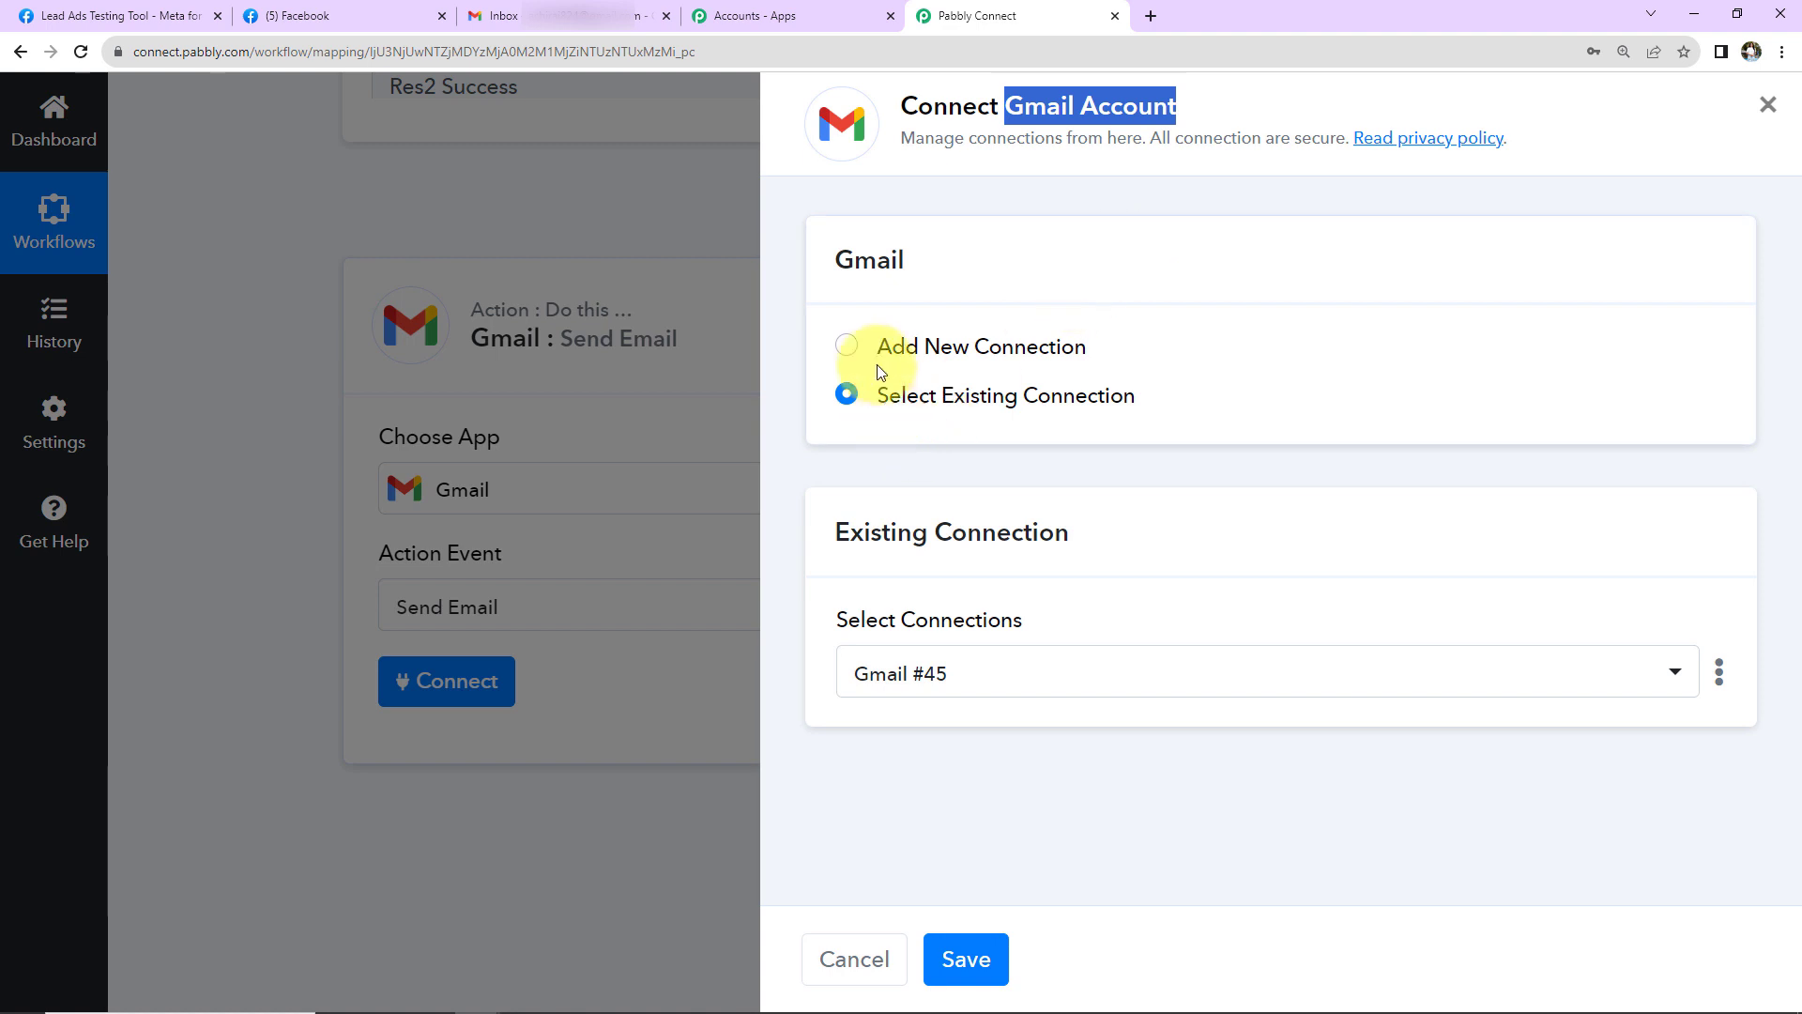
click(846, 346)
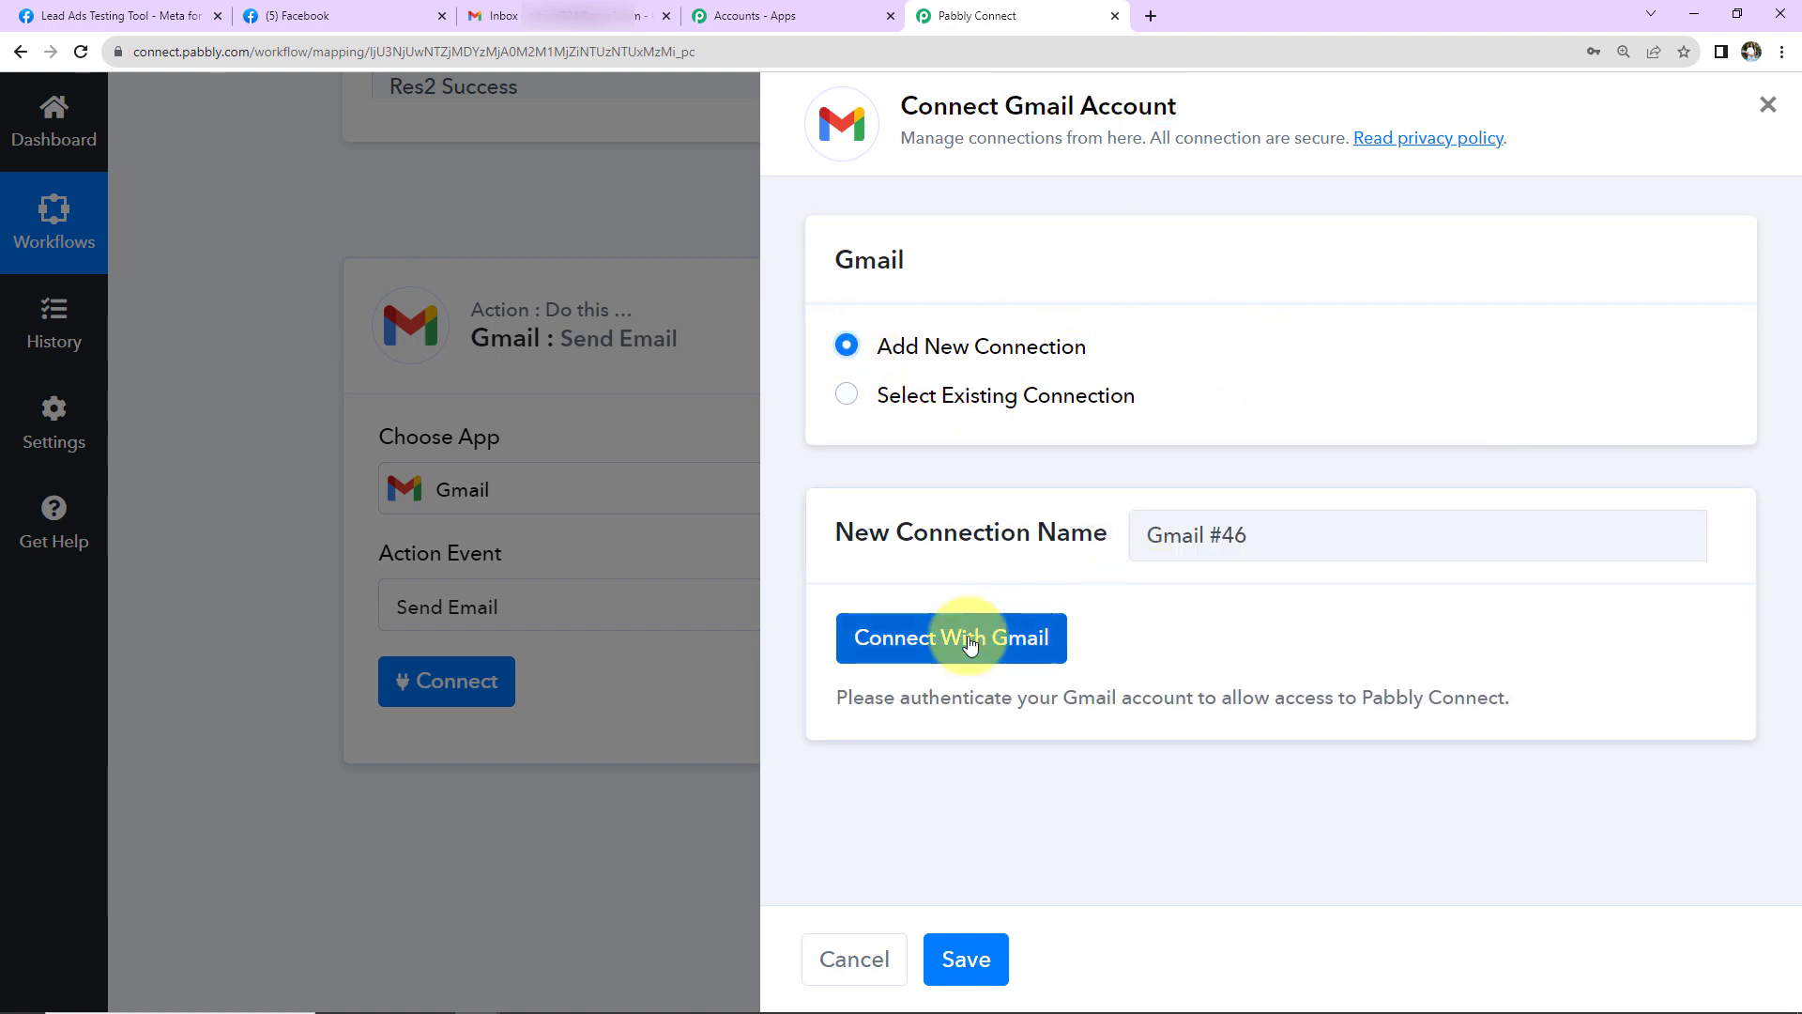
click(986, 638)
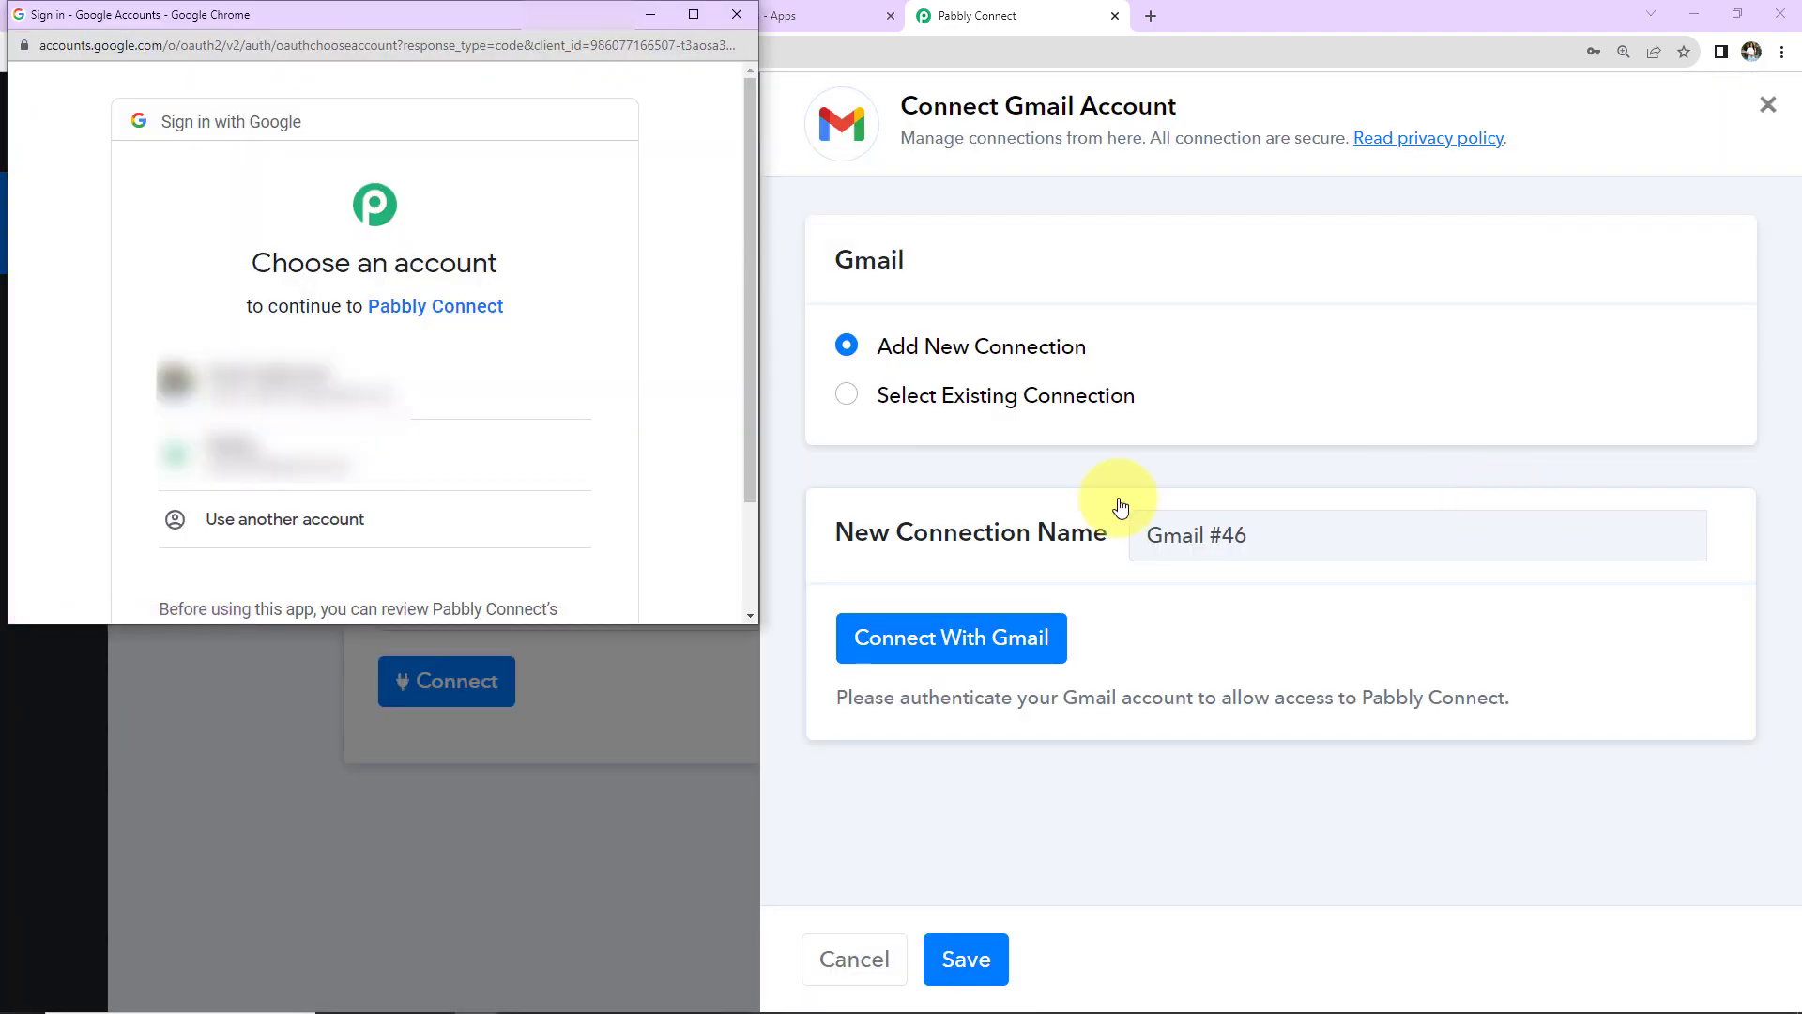
click(446, 389)
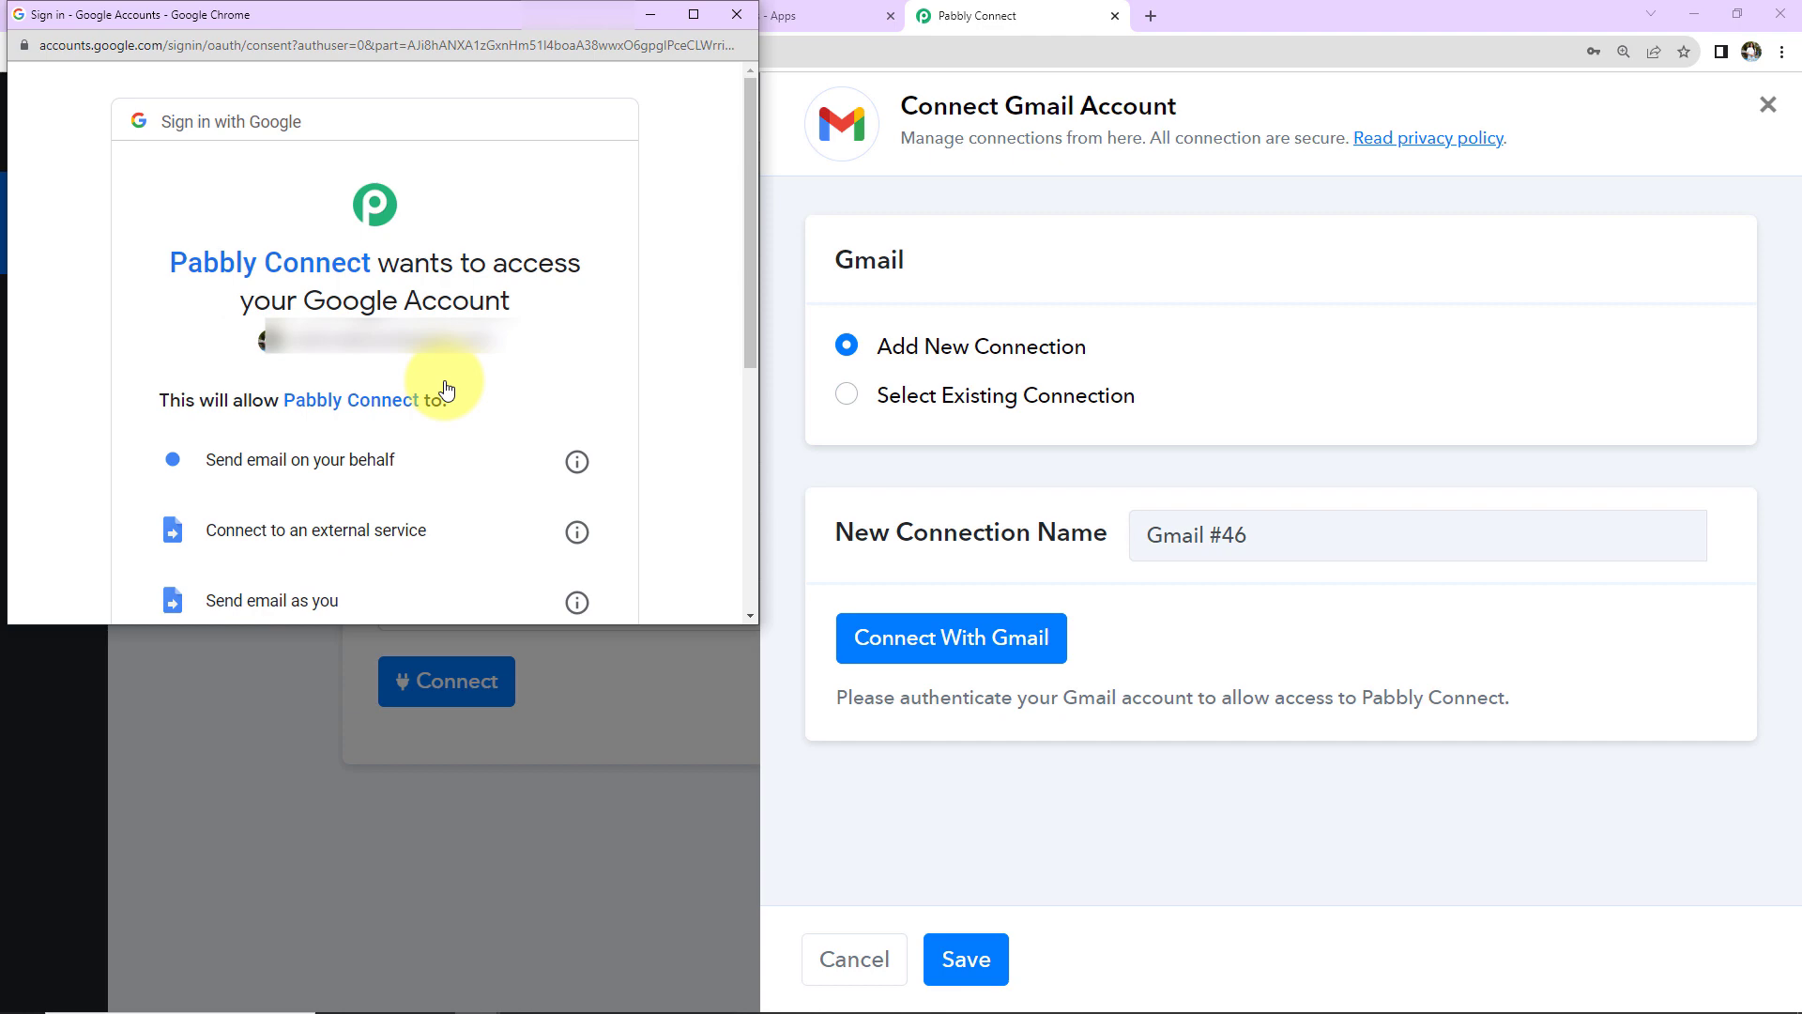
scroll(446, 390, down, 5)
click(458, 451)
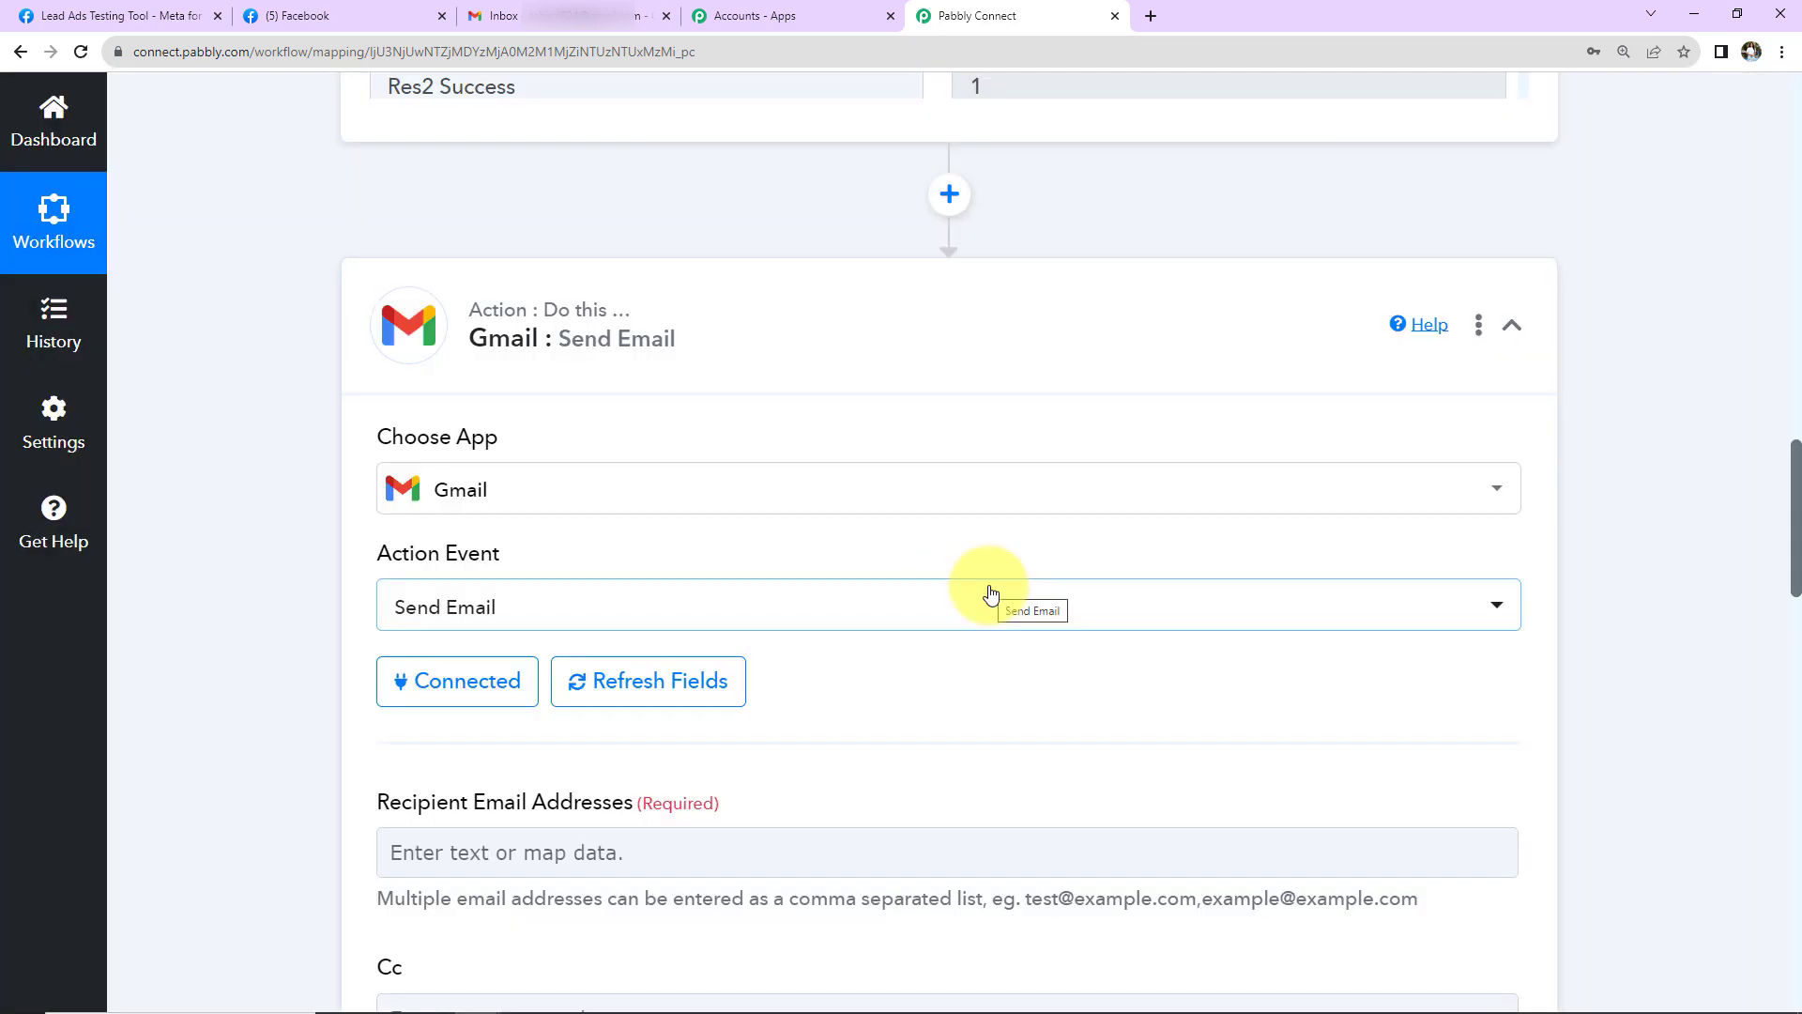
- Map Recipient Email Addresses to the Res4 Email field from Facebook Lead Ads: New Lead (Instant)
scroll(991, 593, down, 5)
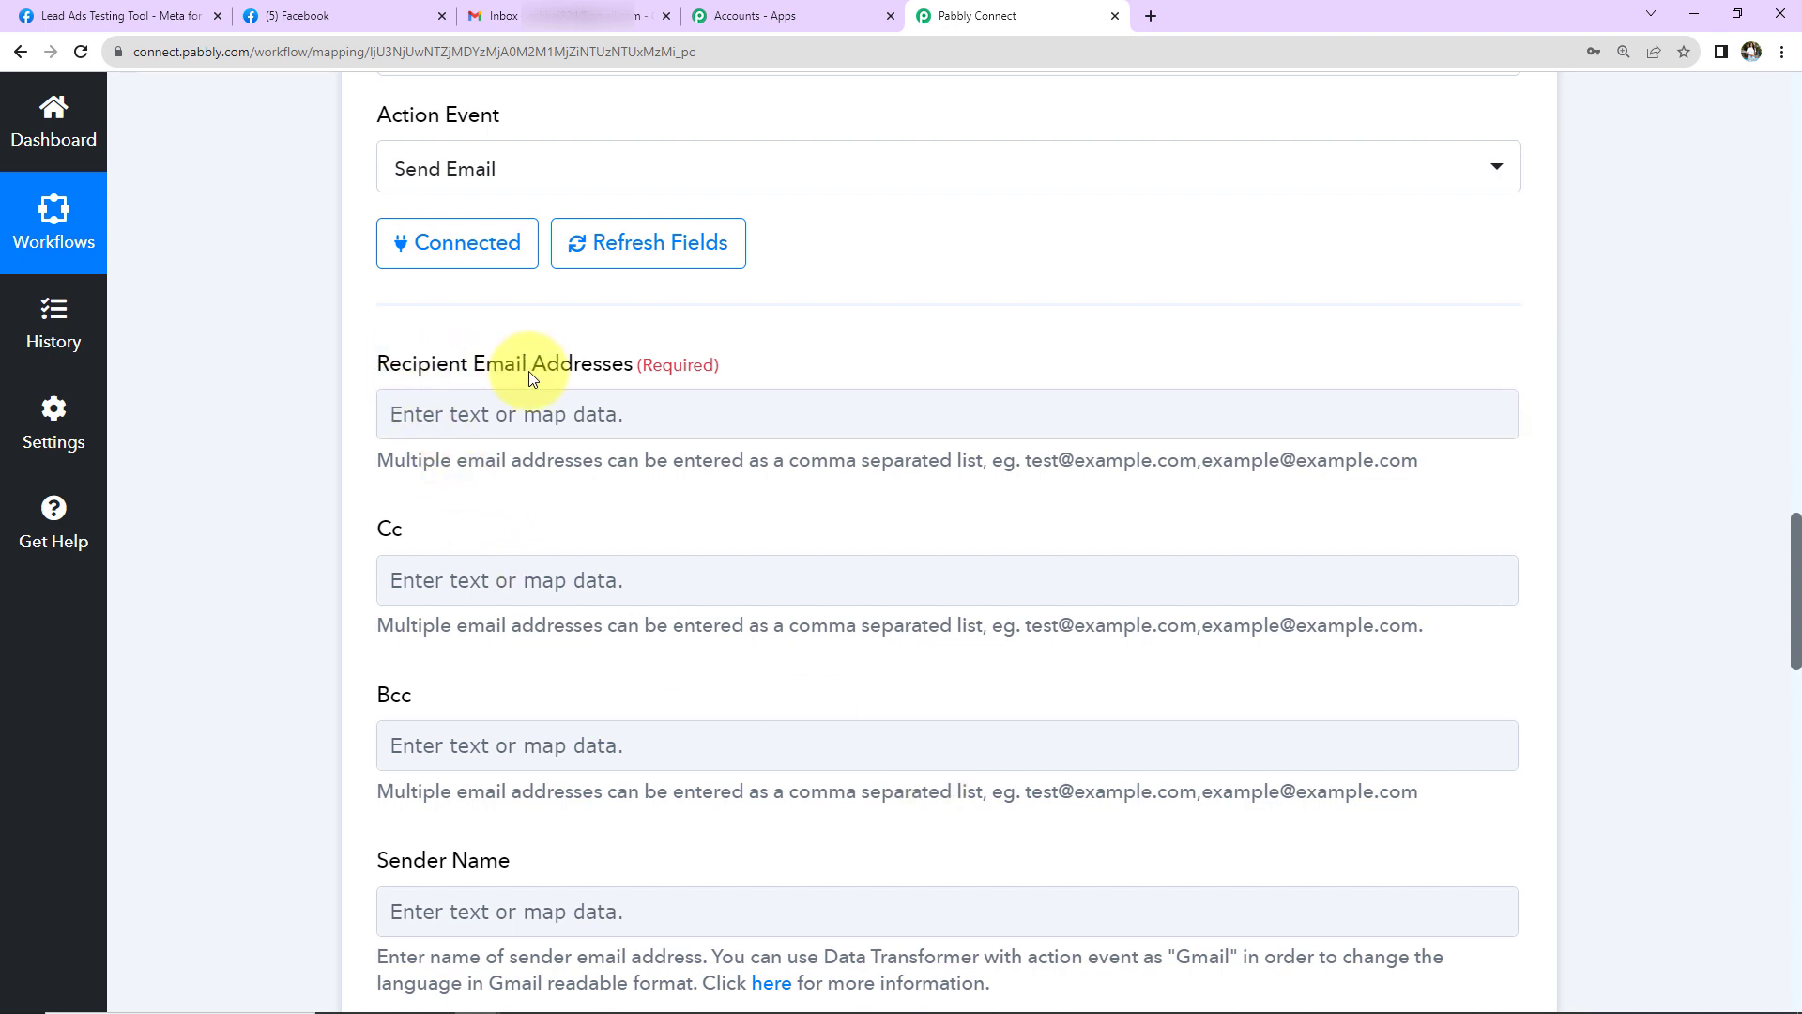
click(676, 408)
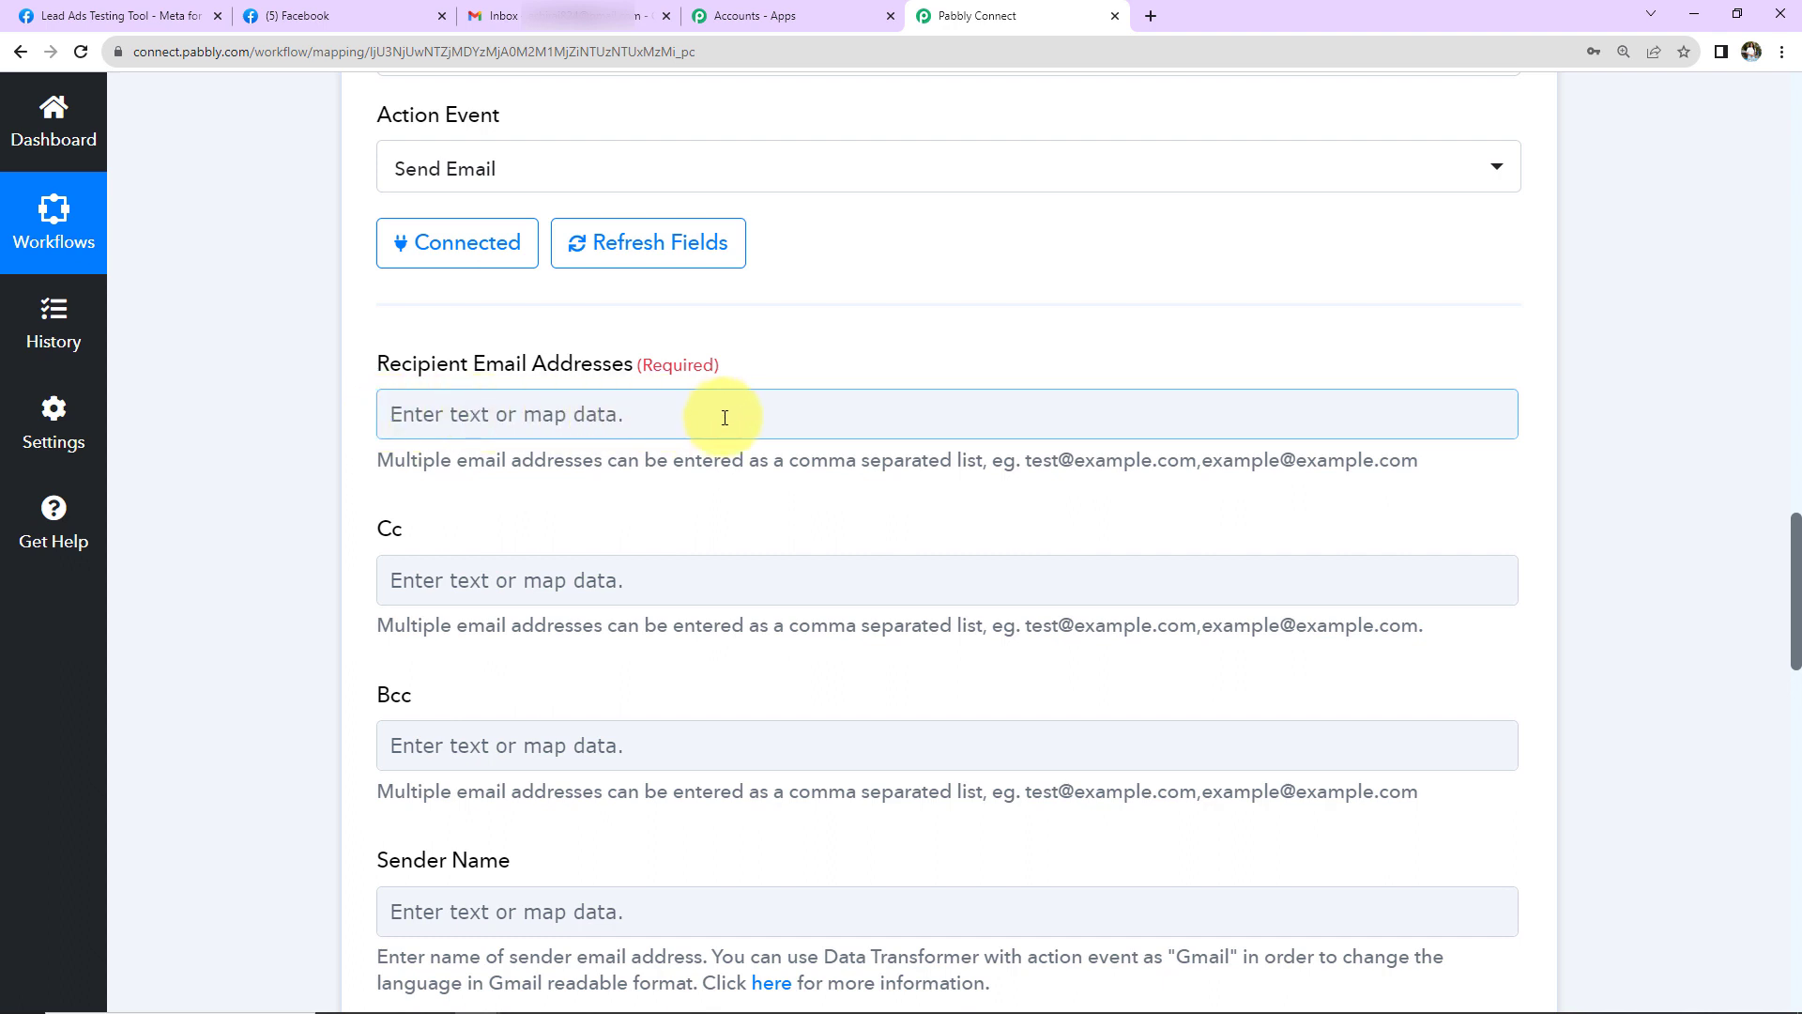
click(454, 403)
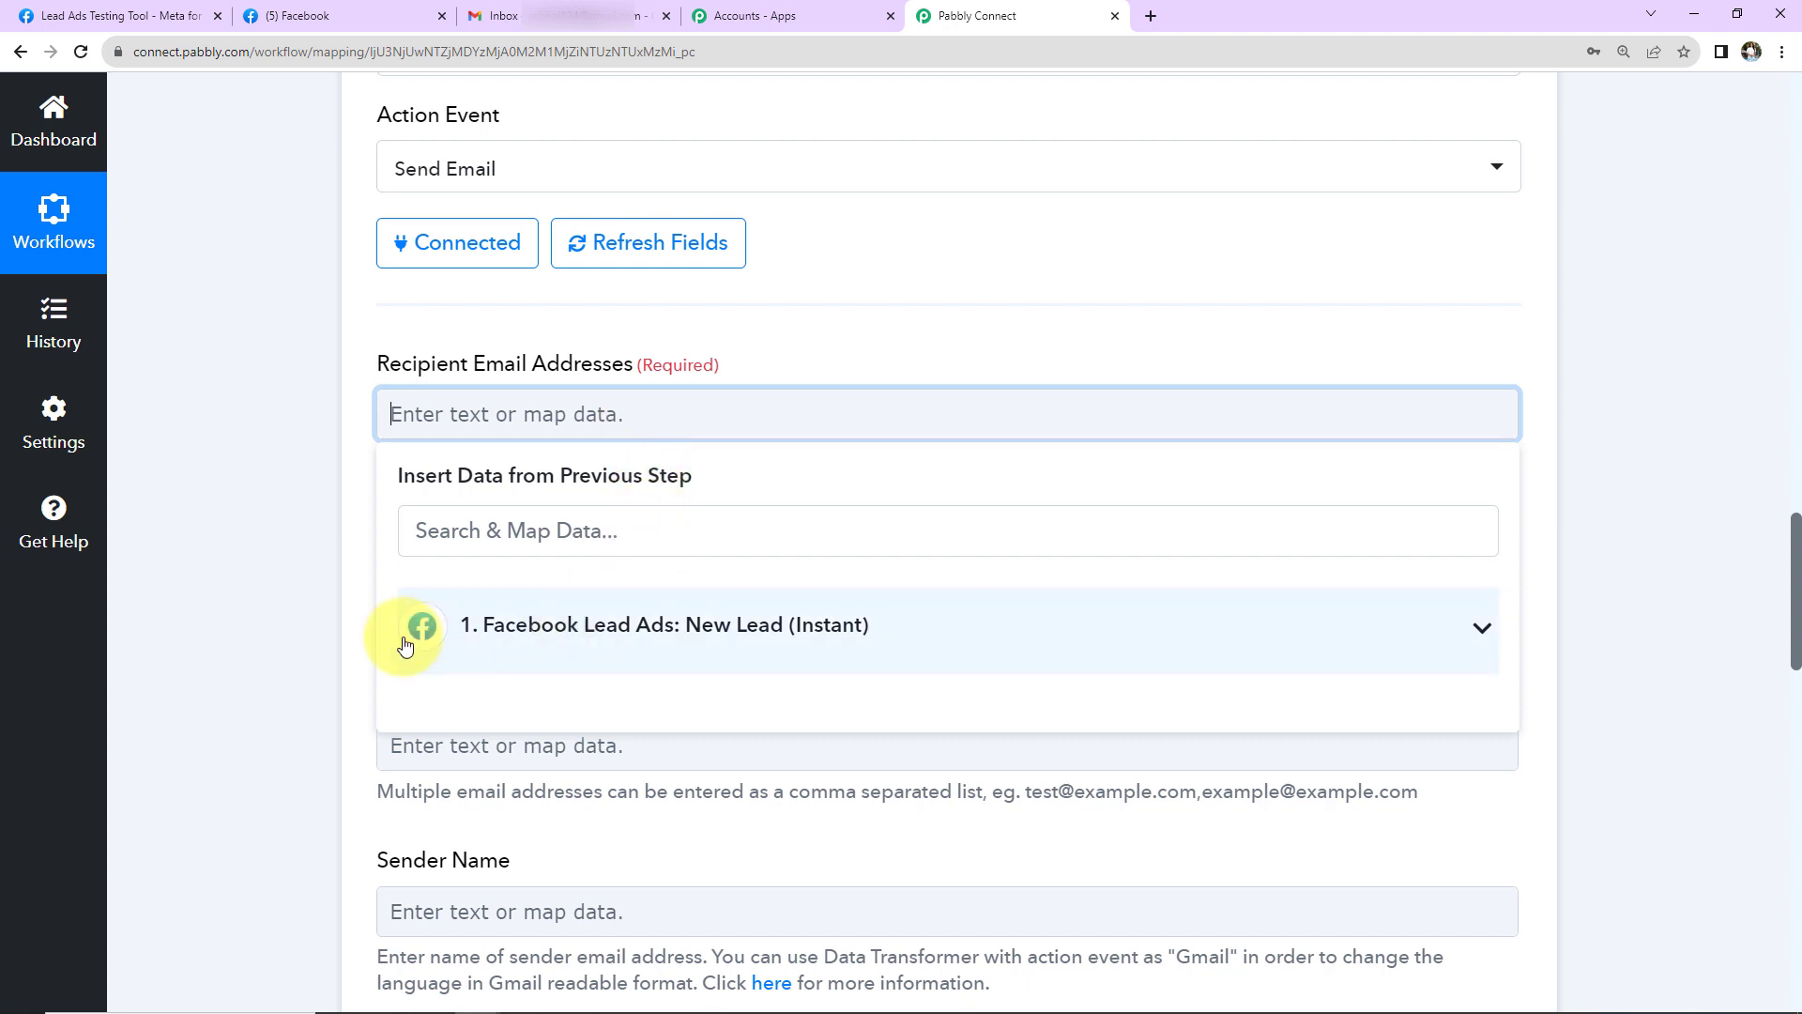
click(647, 629)
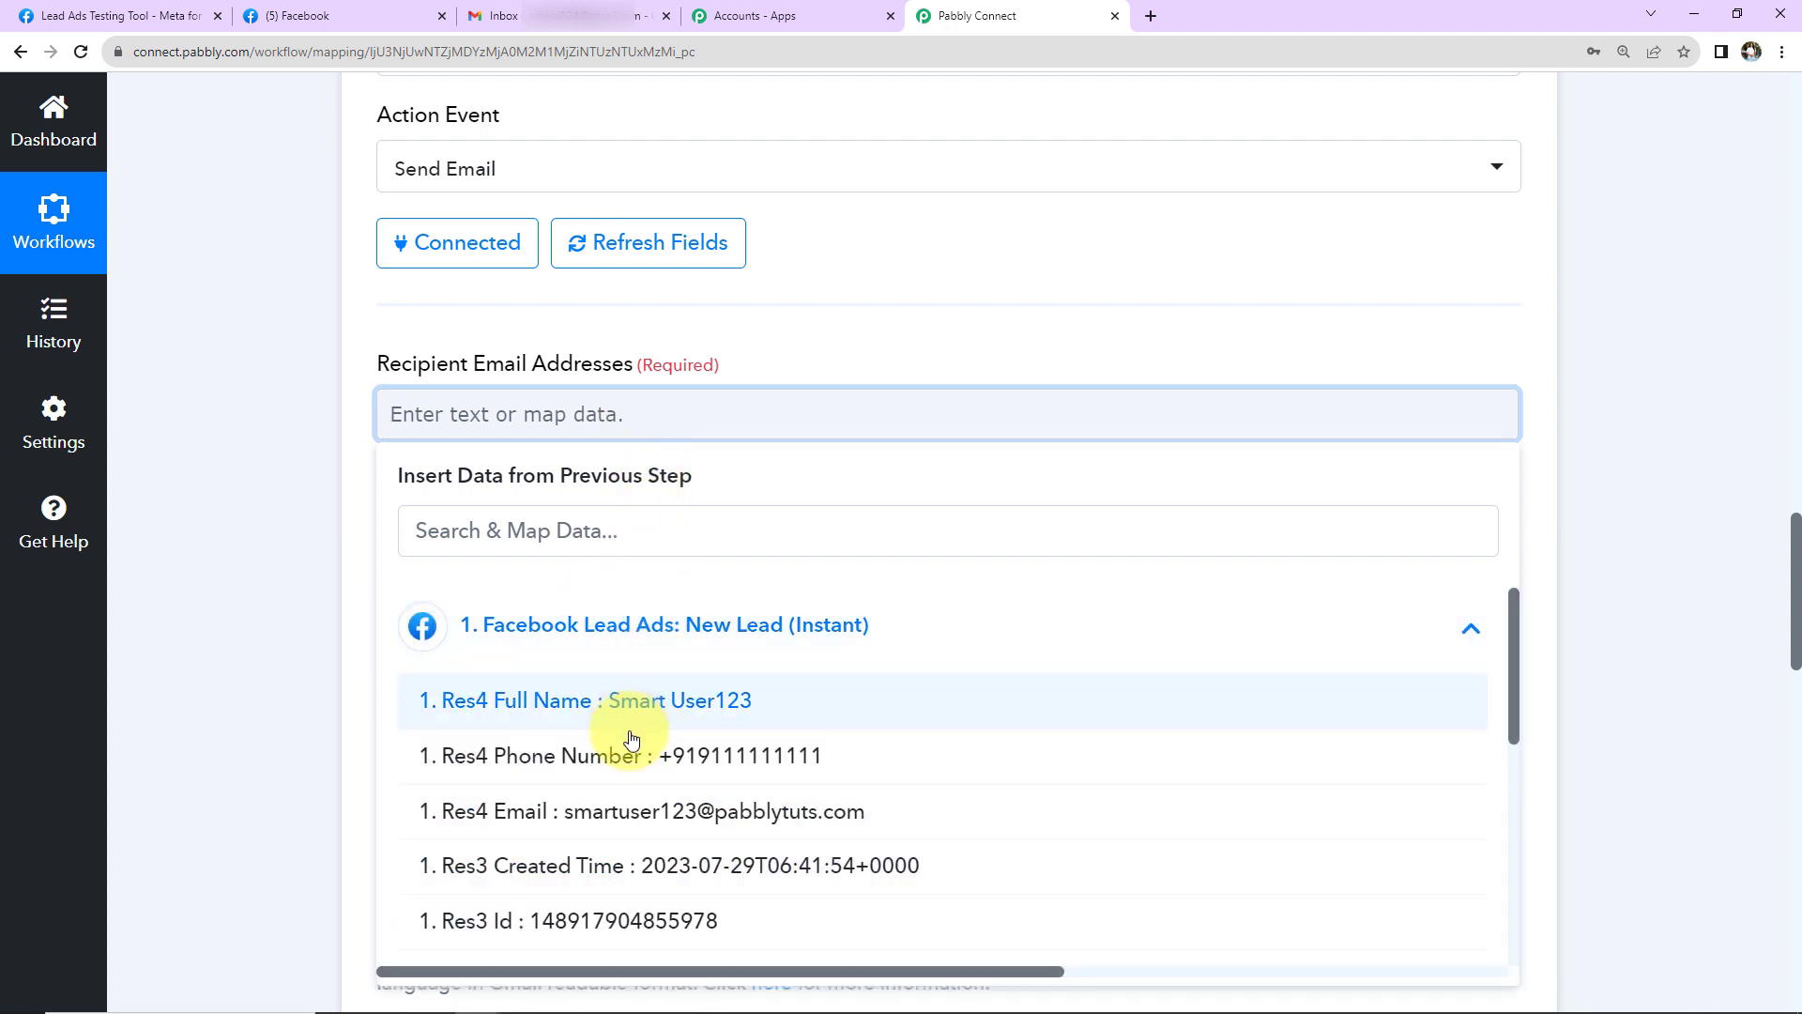
click(645, 813)
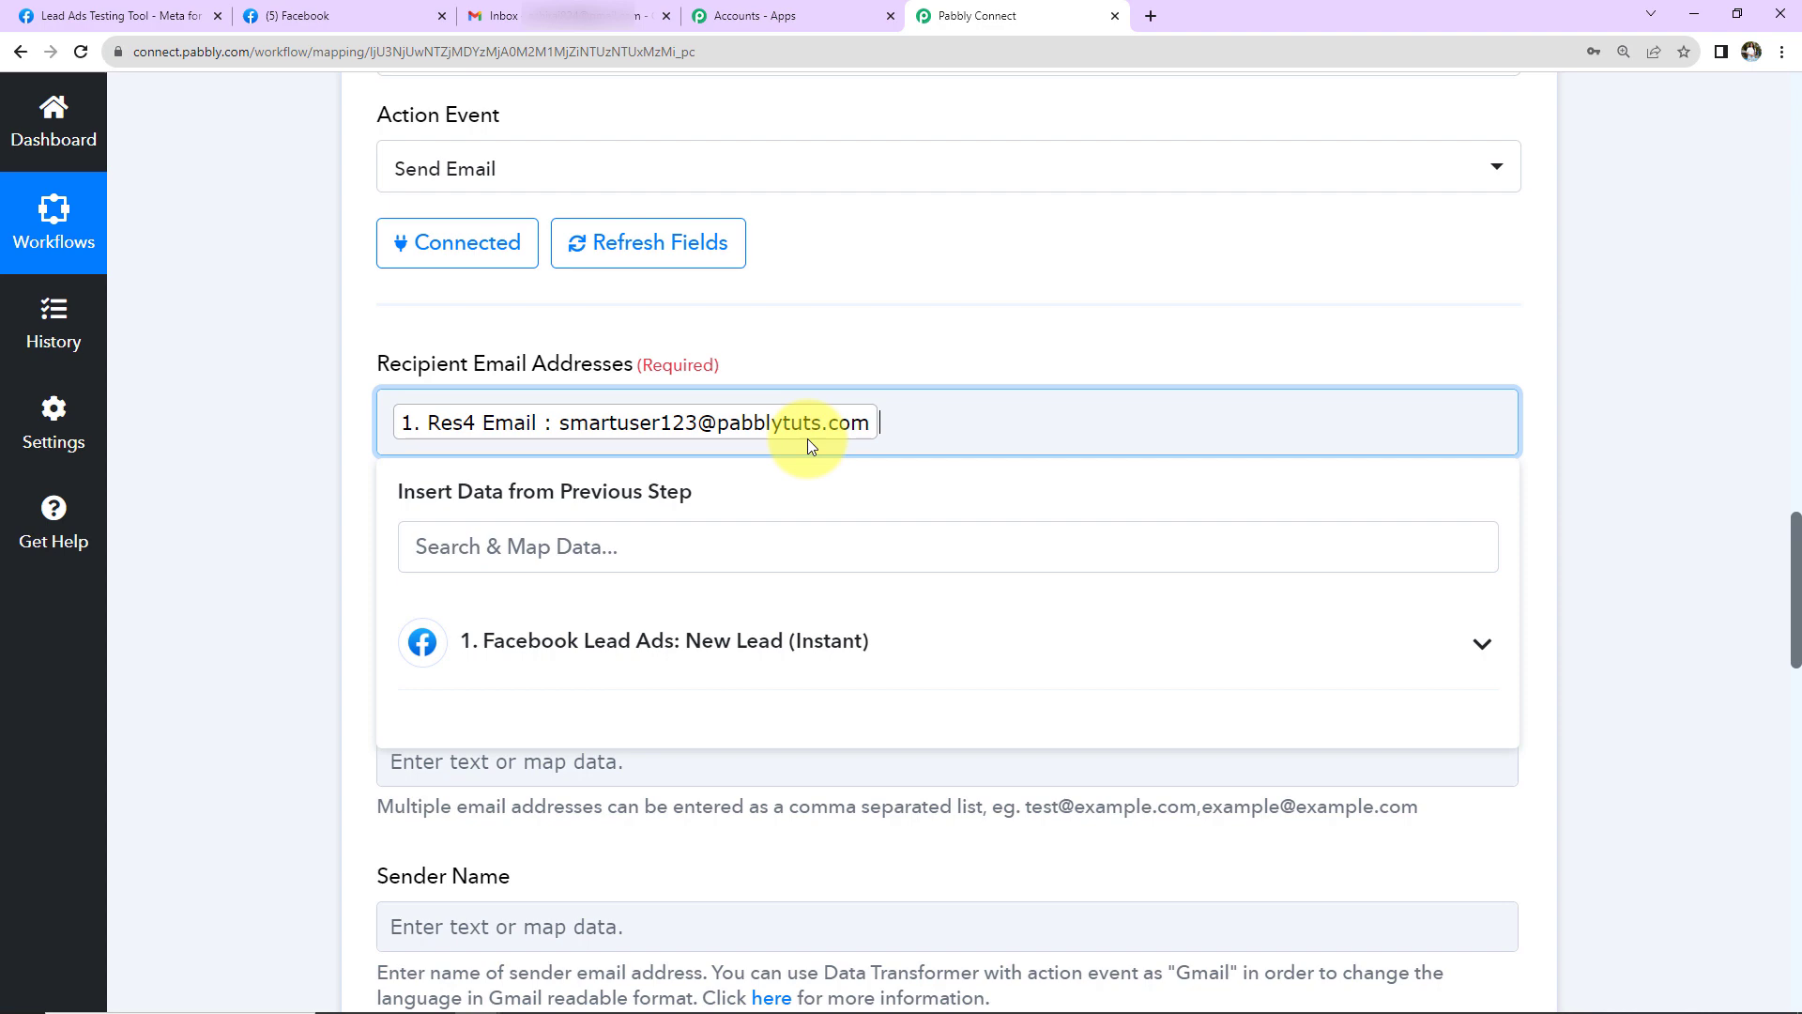
click(224, 490)
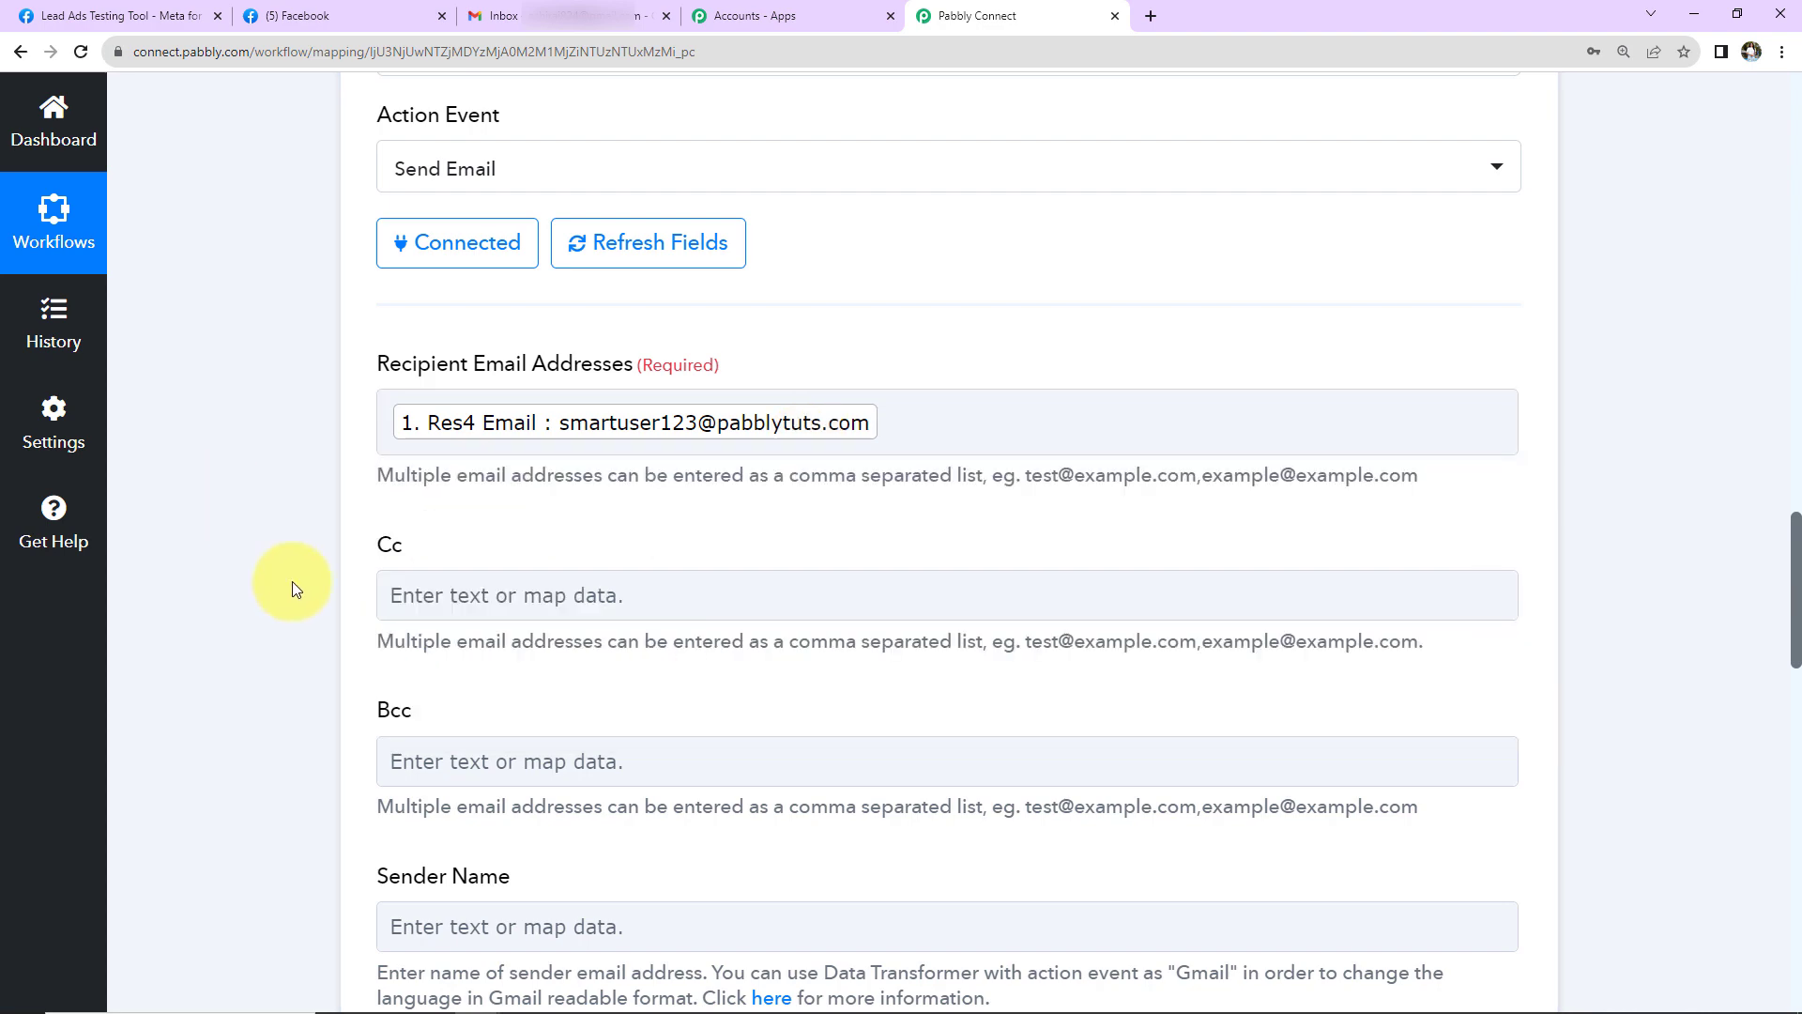
scroll(291, 582, down, 2)
scroll(423, 619, down, 2)
click(501, 477)
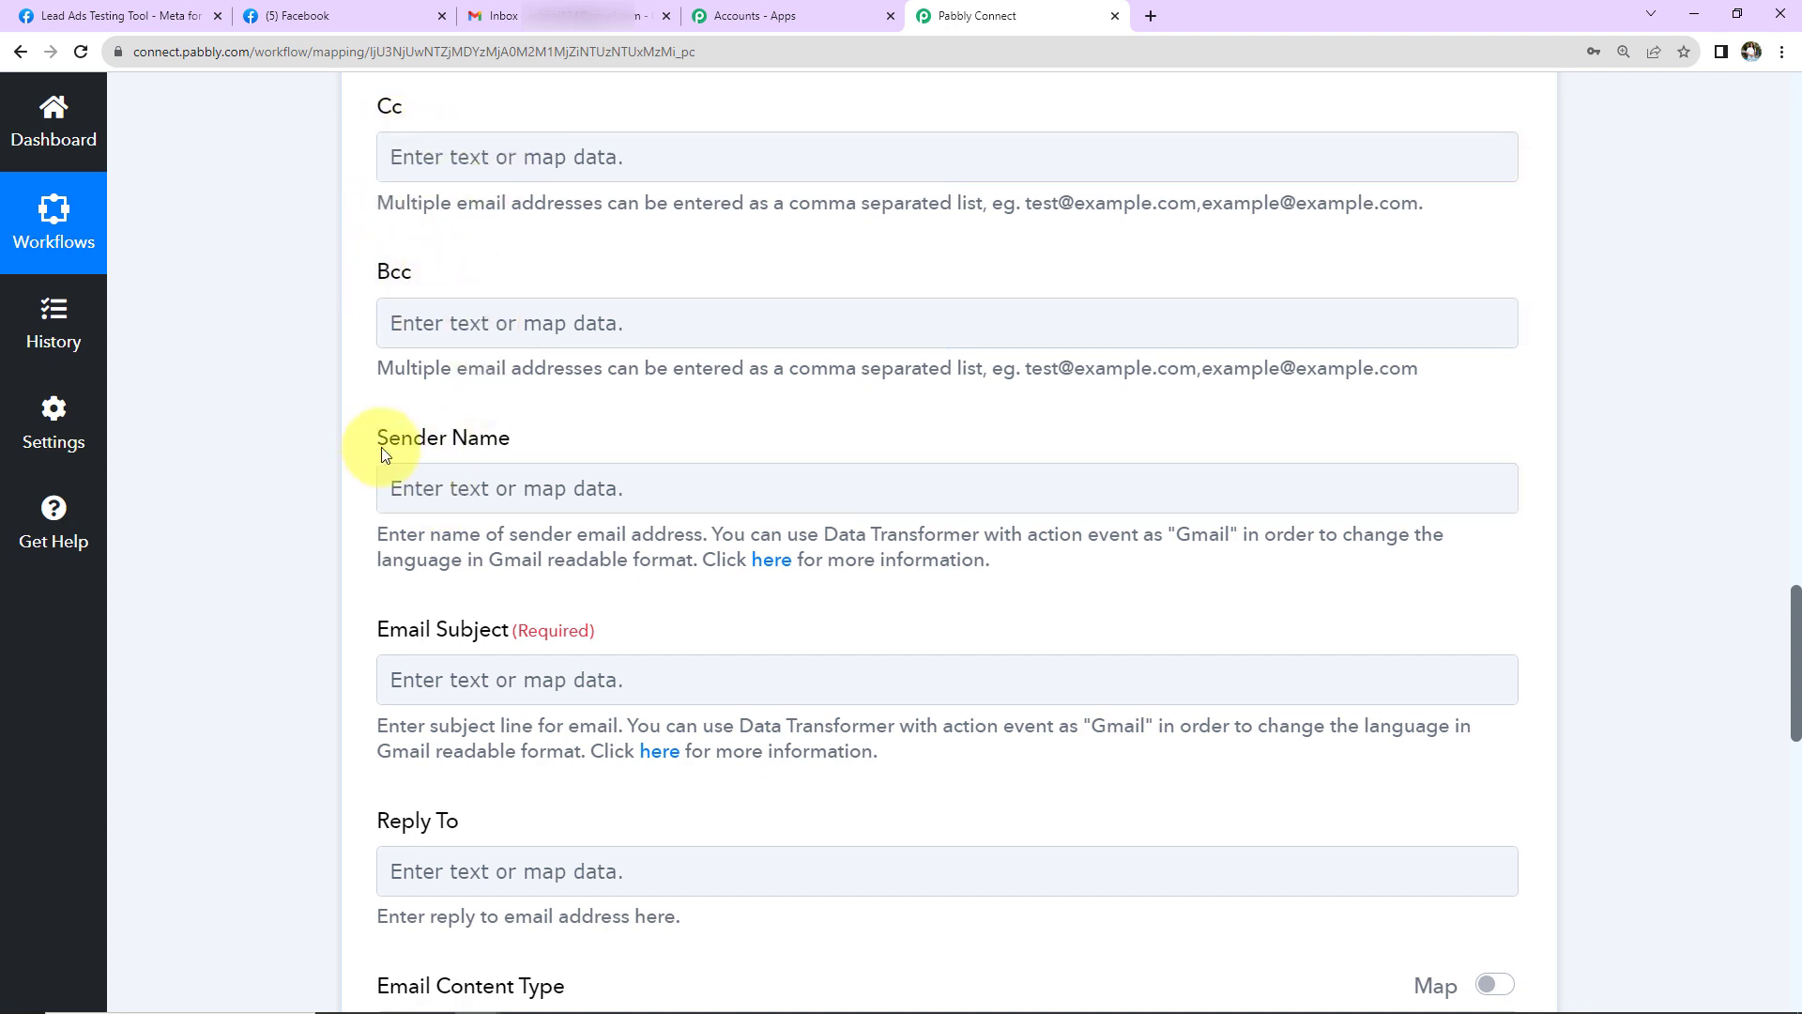
- Enter 'Ayush Herbal Store' as the Sender Name and 'Welcome Onboard!' as the Email Subject
click(512, 486)
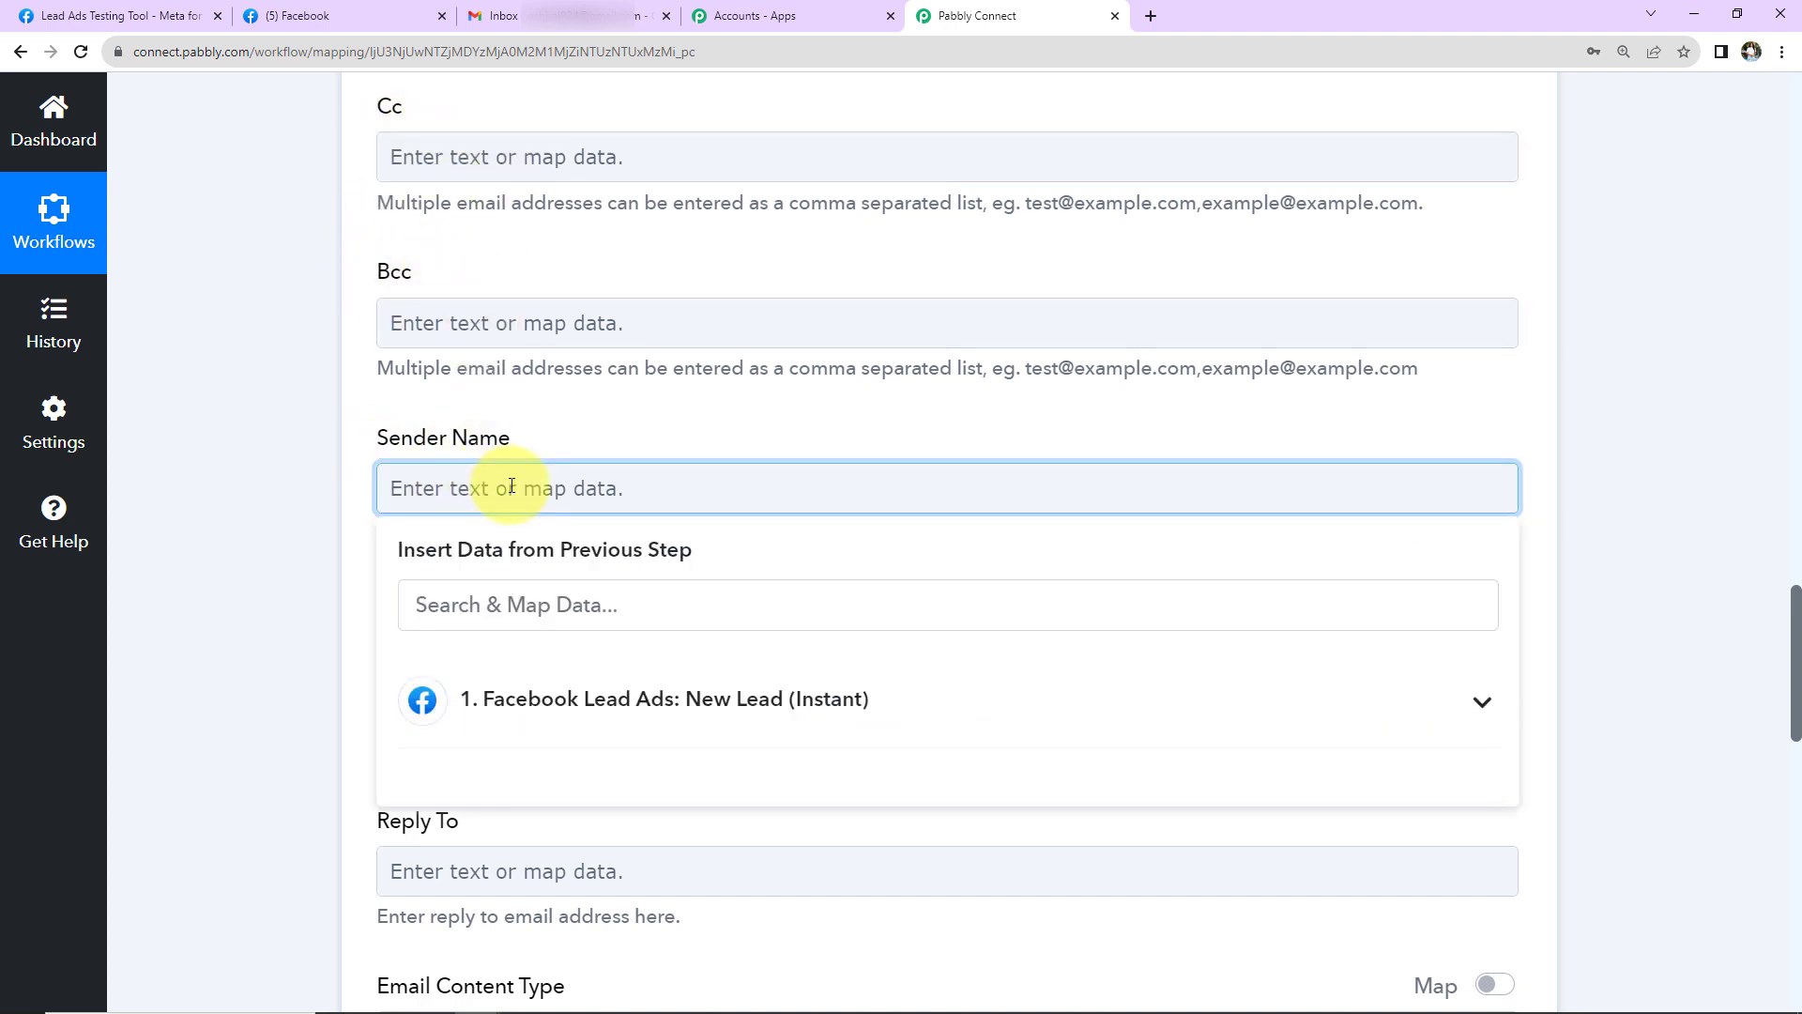
text(Ayush Herbal S)
click(357, 558)
scroll(357, 558, down, 2)
click(590, 469)
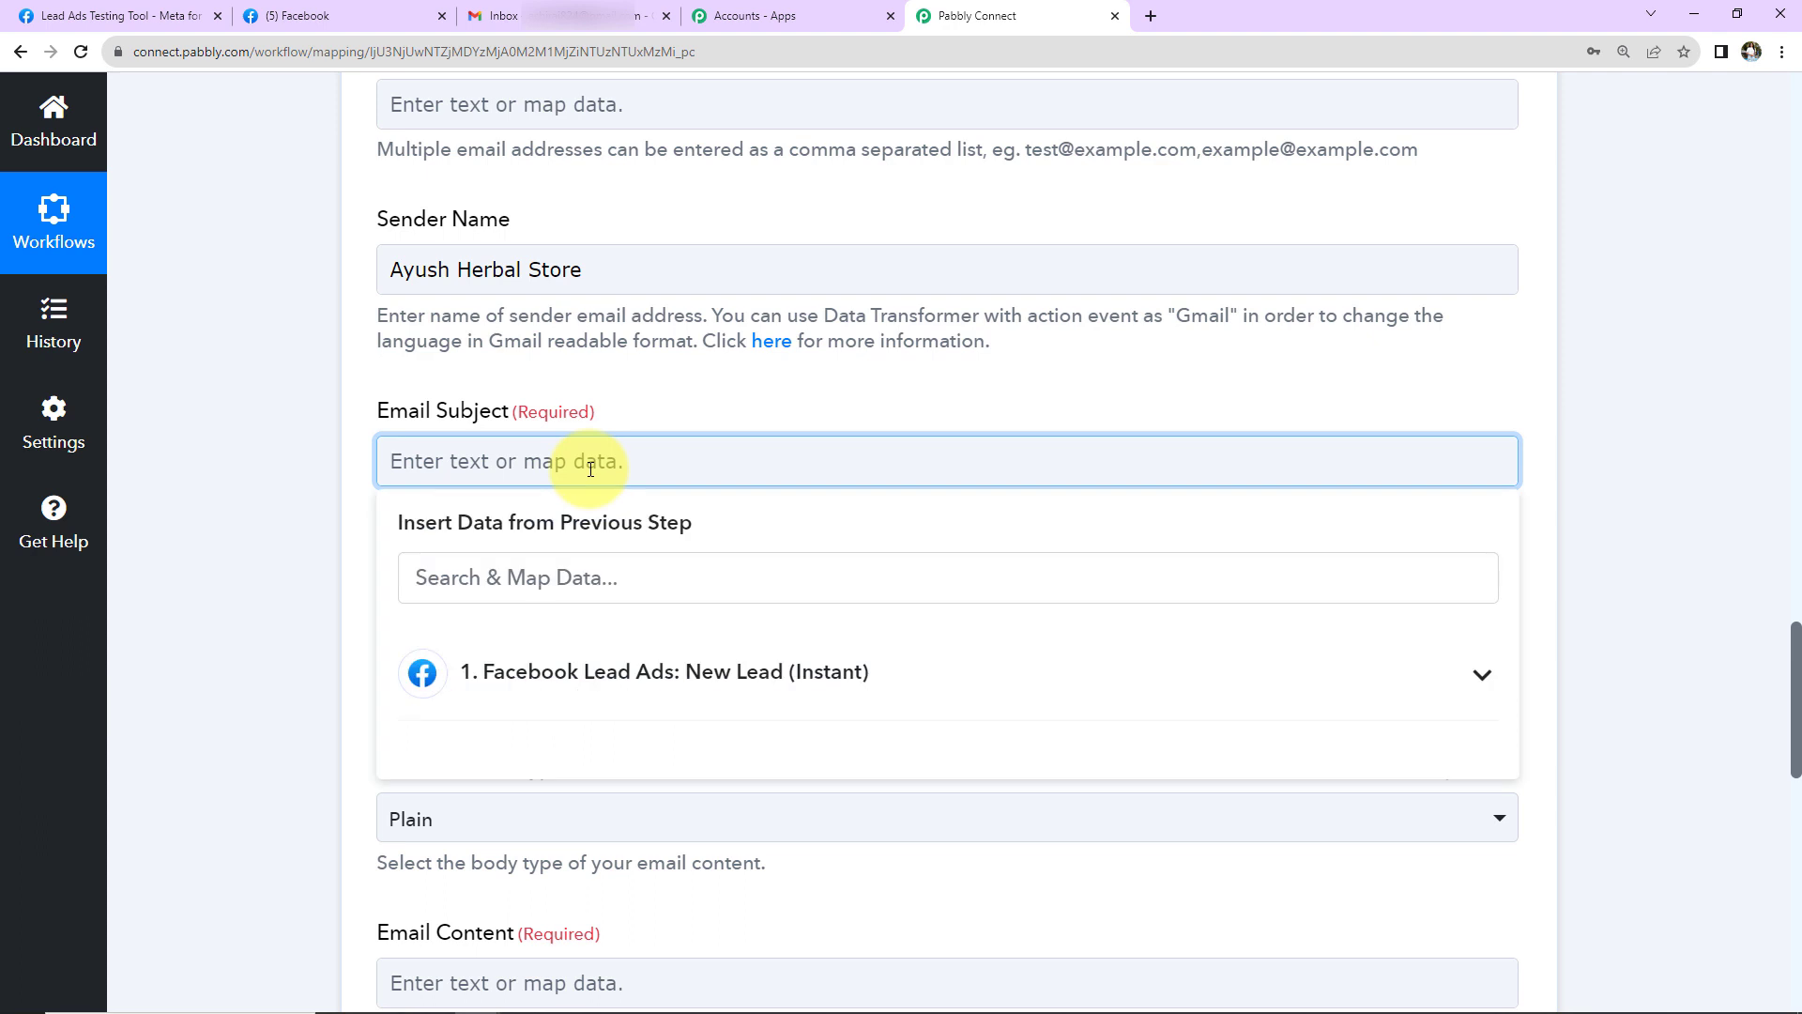
text(Welcome Onboard!)
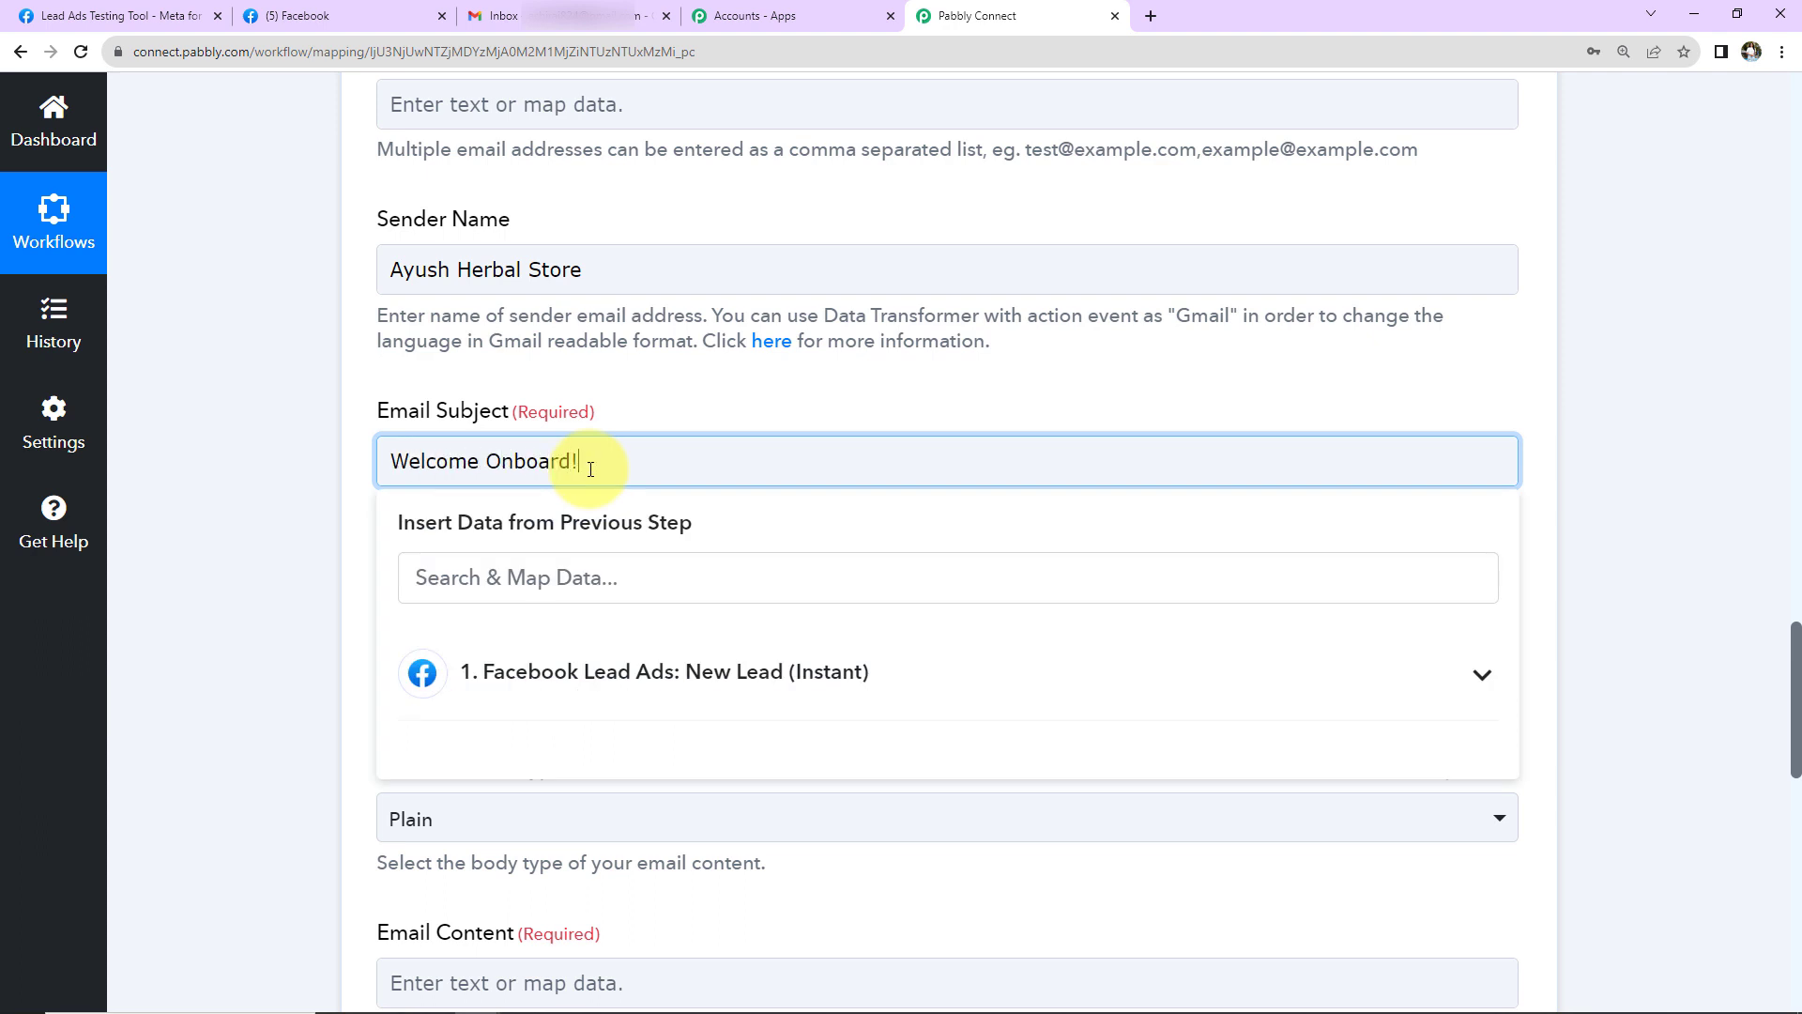
click(248, 511)
scroll(248, 511, down, 3)
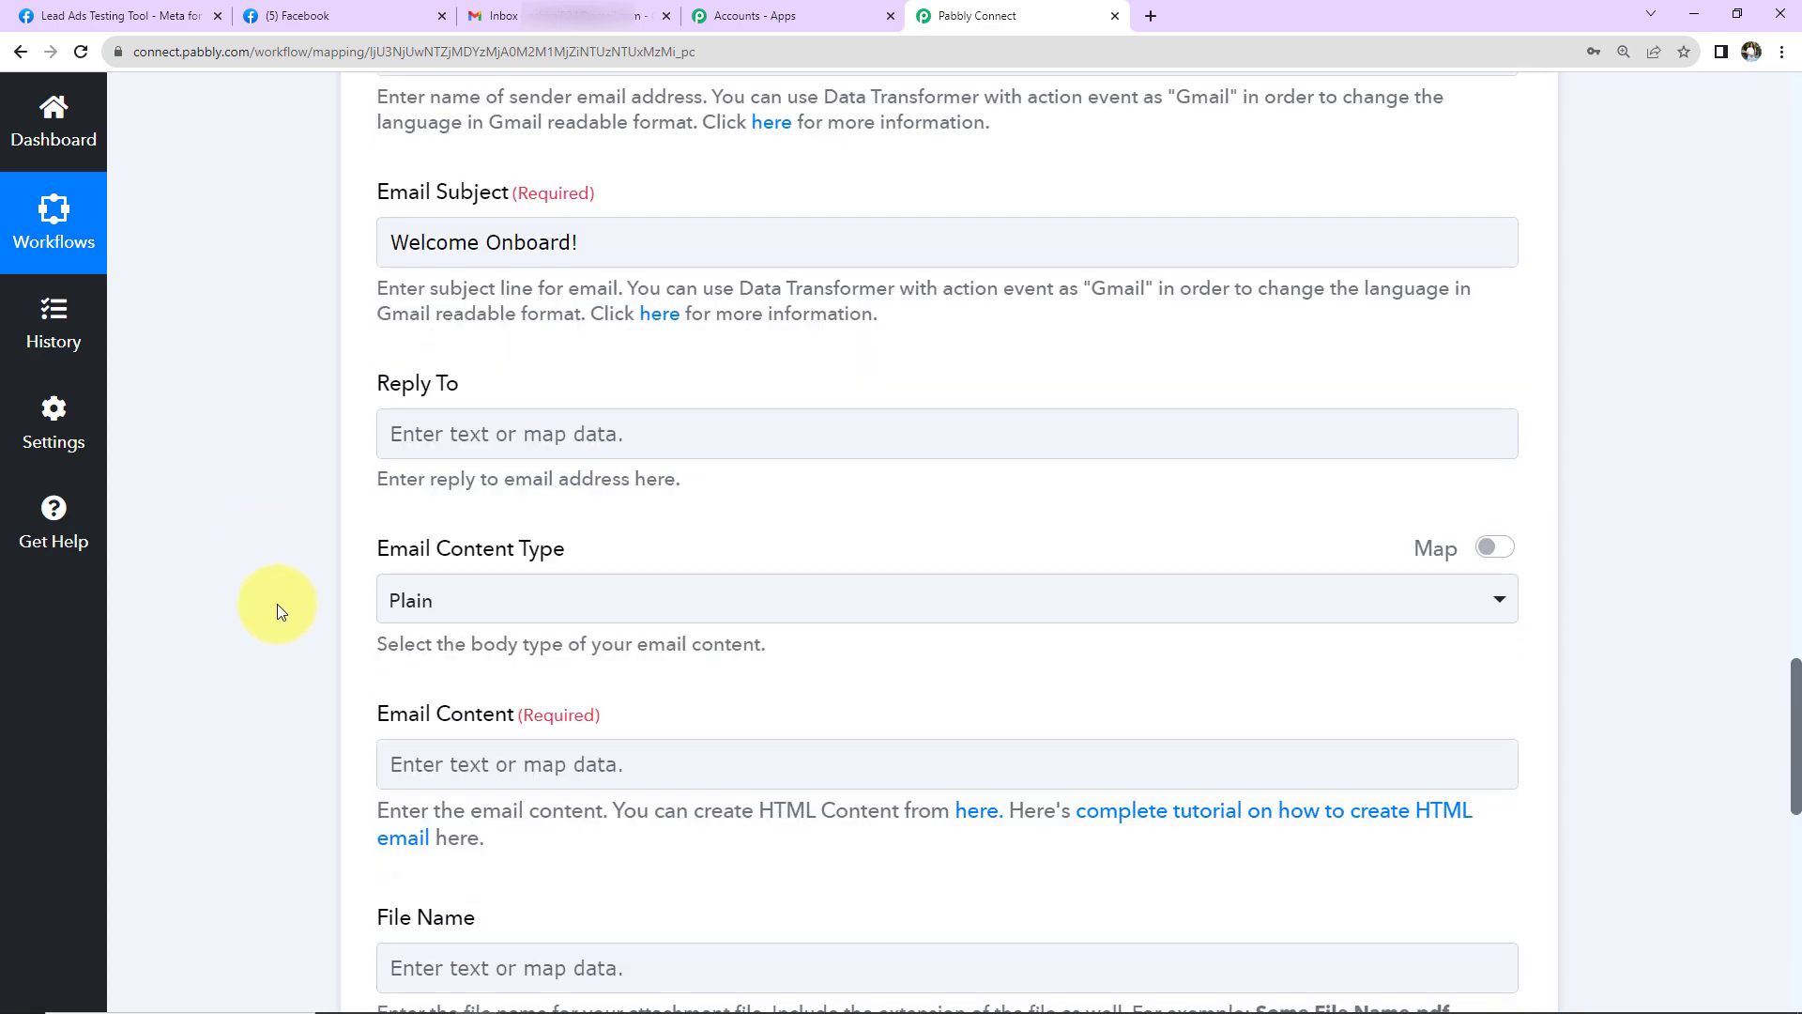
- Leave the email content type set to Plain
click(376, 599)
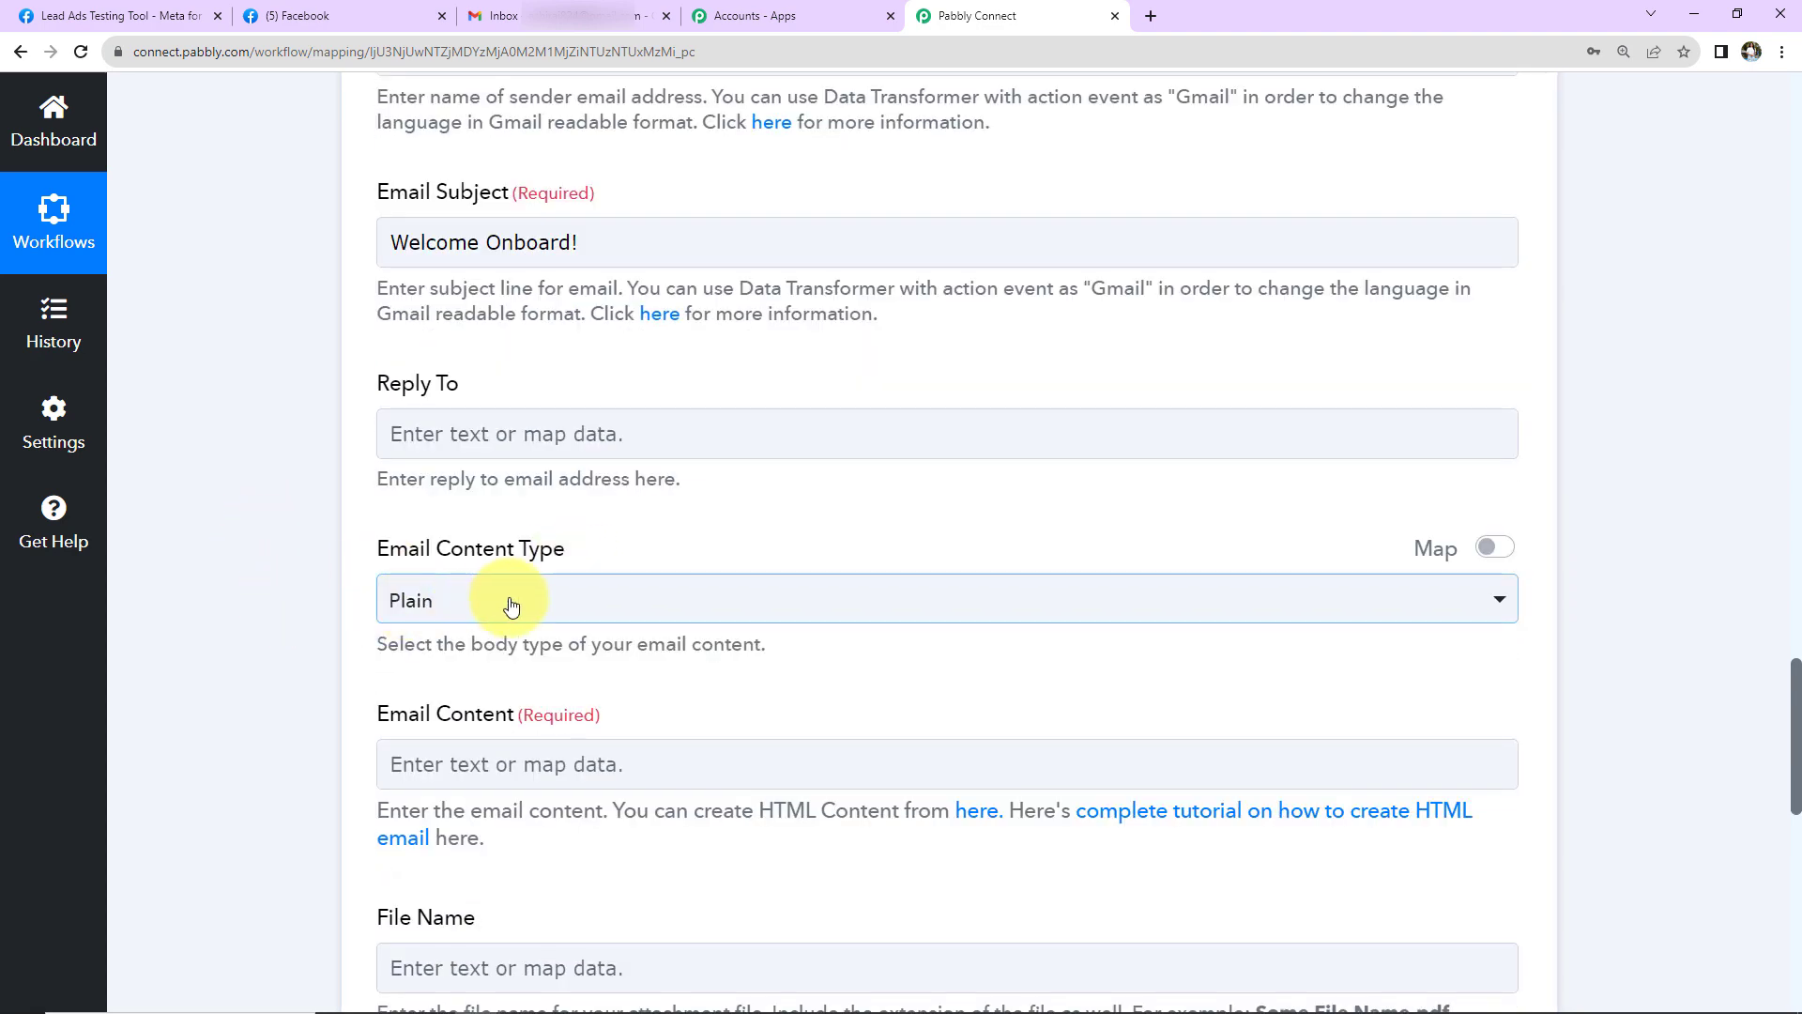
scroll(511, 605, down, 2)
click(361, 505)
- Write the body as 'Dear' plus the lead's Res4 Full Name, then paste the 25%-off message signed AHS Team
click(539, 552)
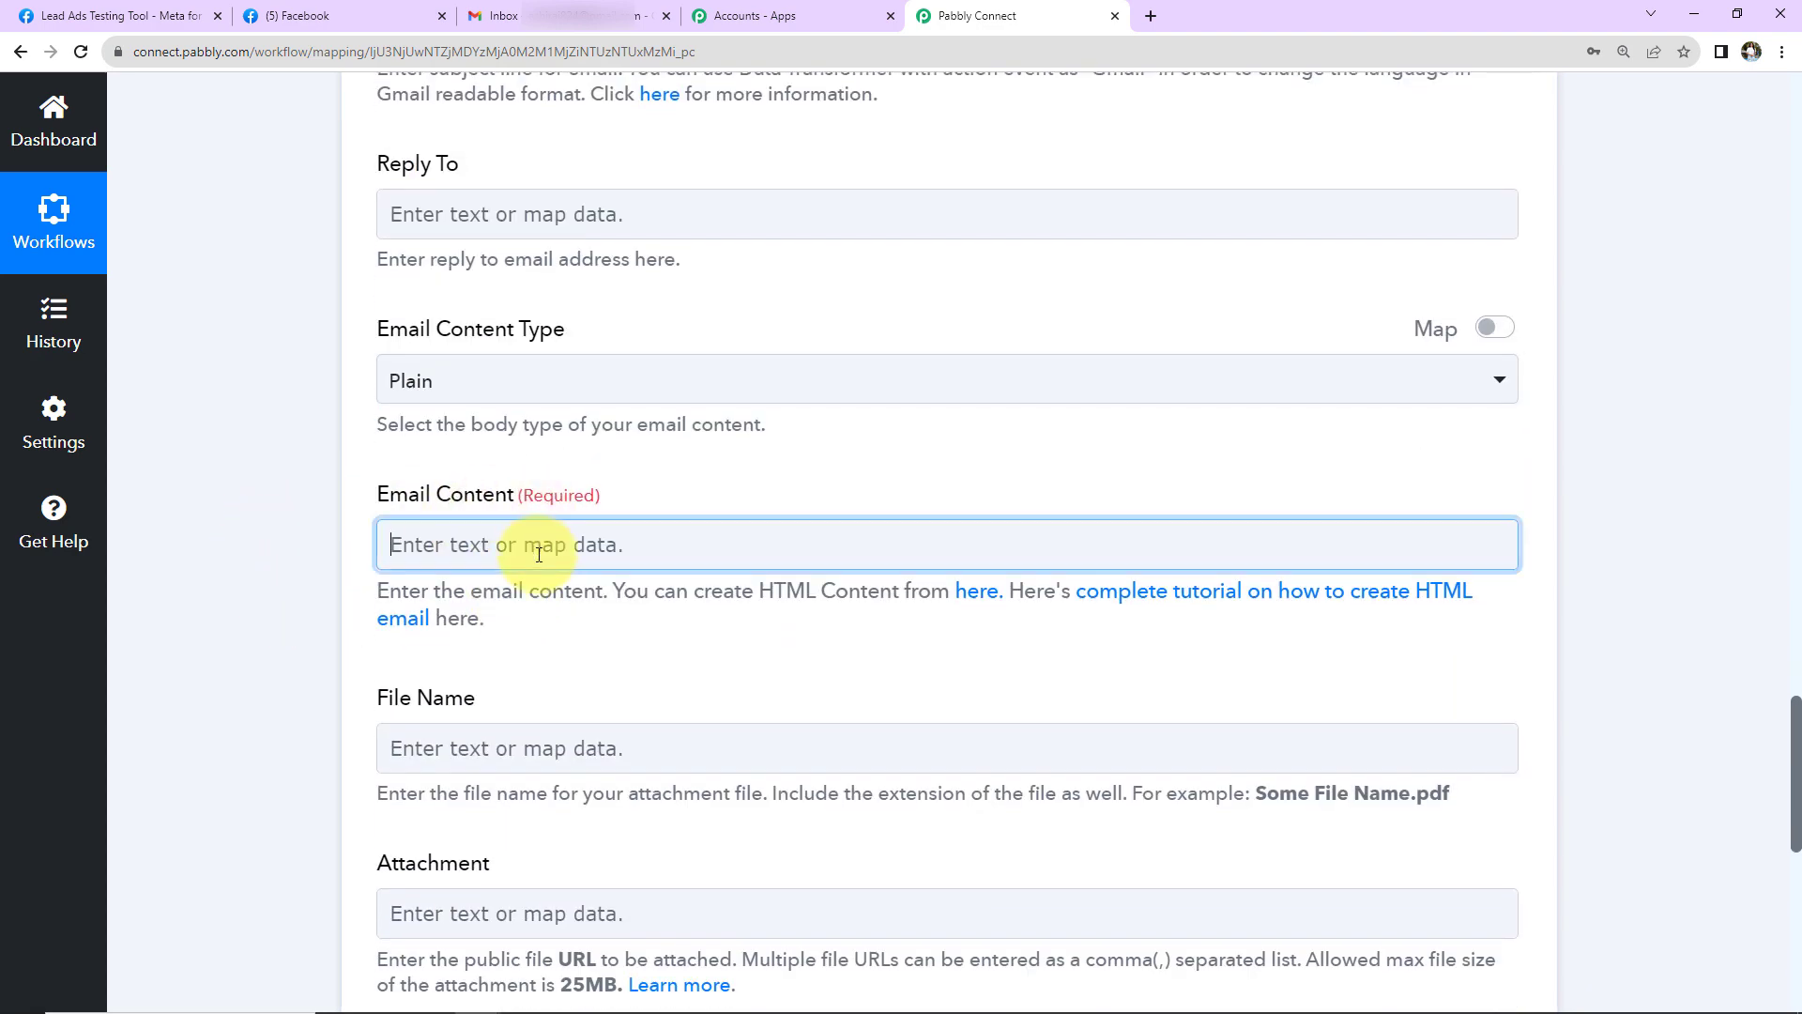
text(Dear)
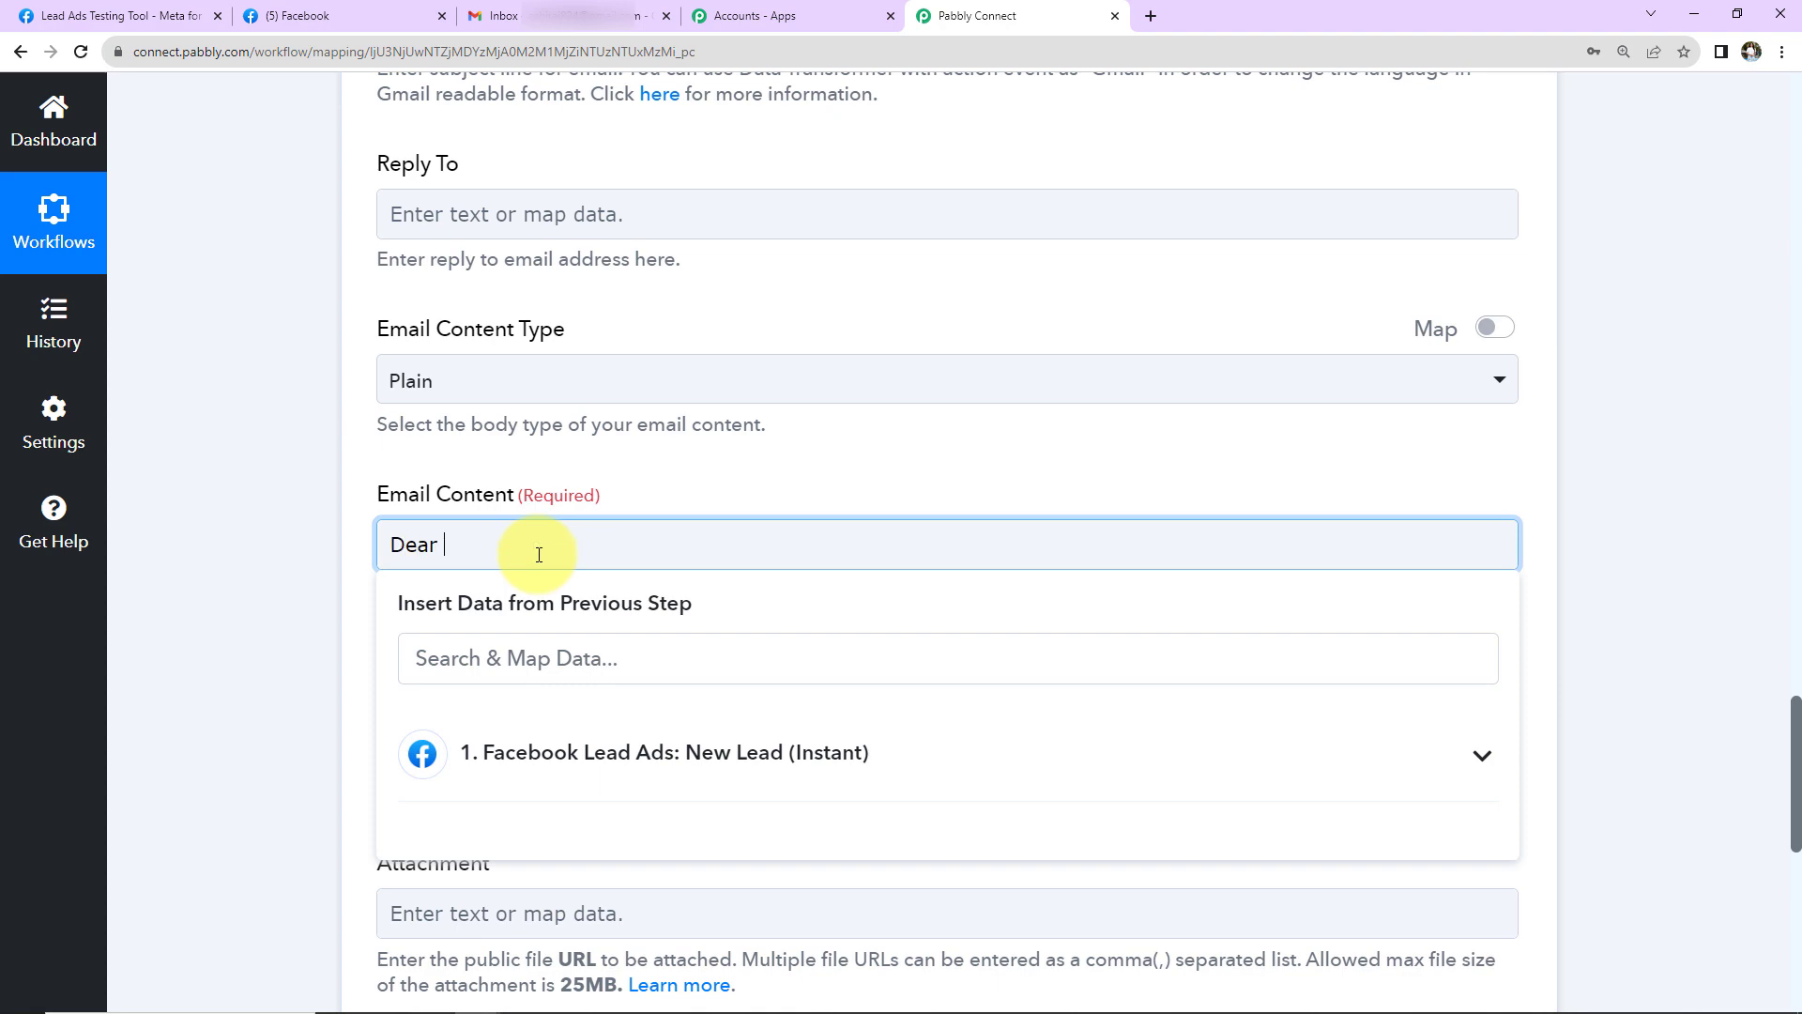
scroll(538, 554, down, 2)
click(523, 540)
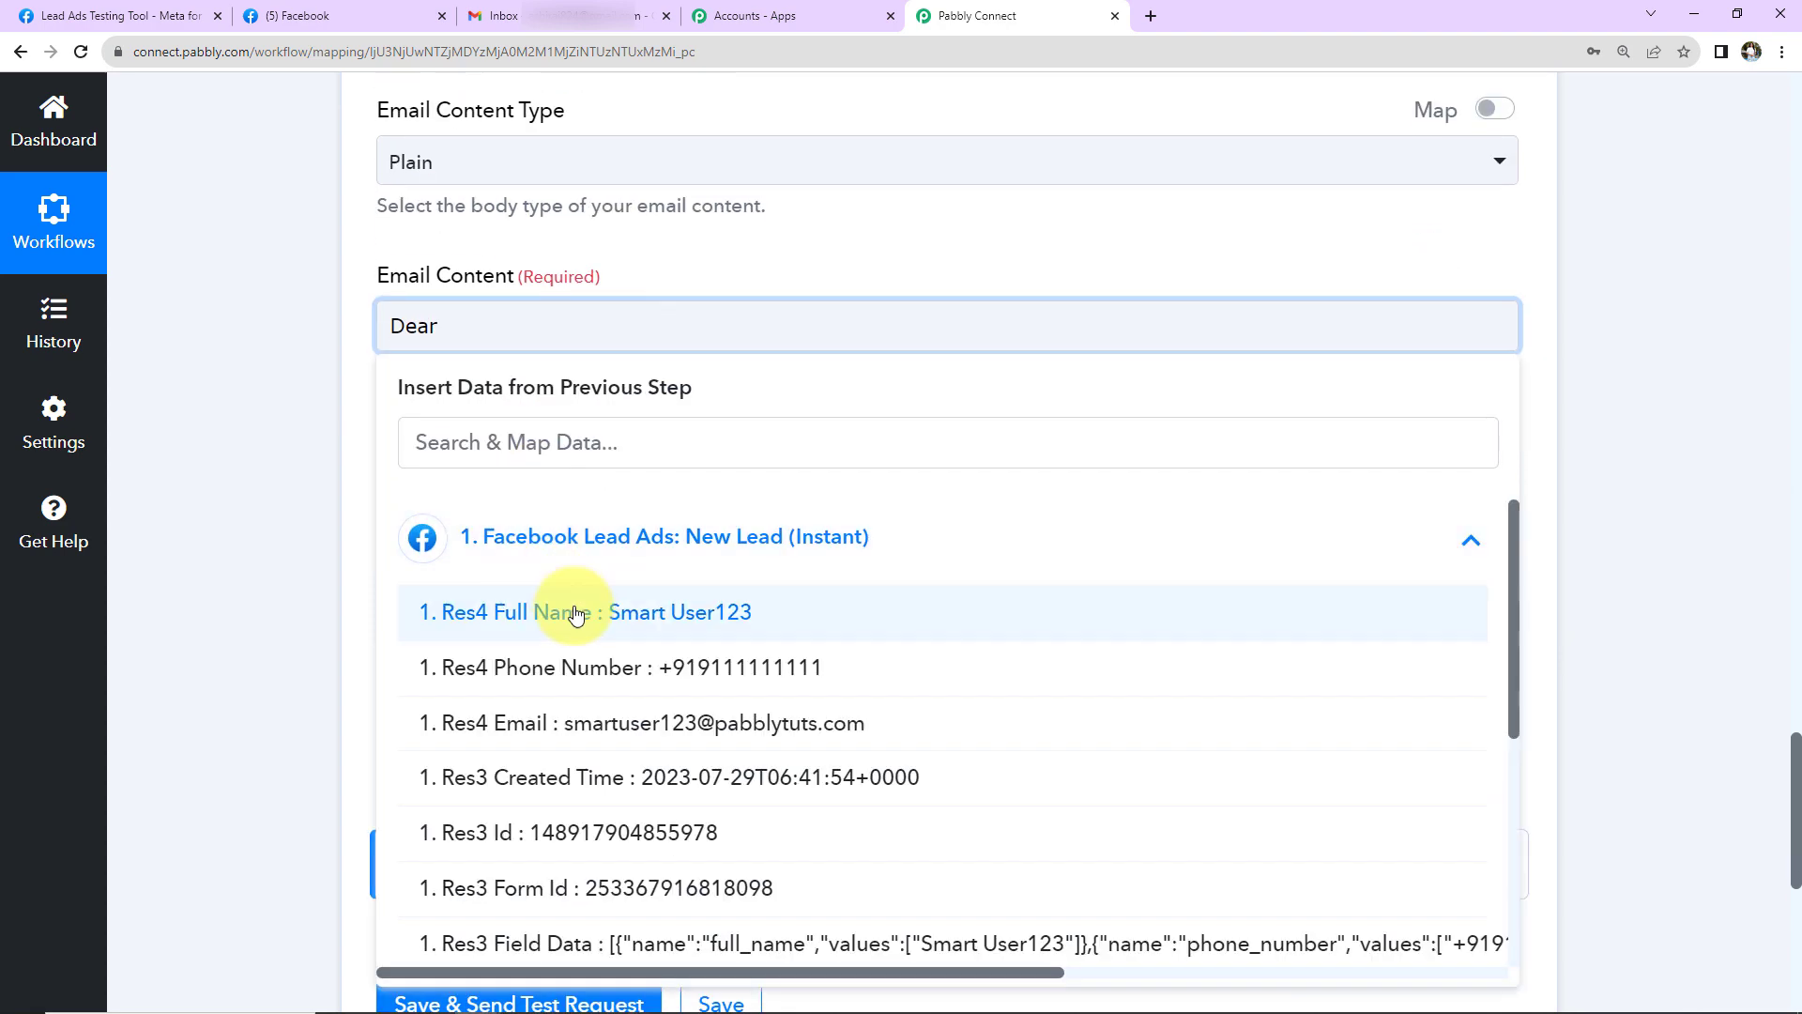
click(568, 615)
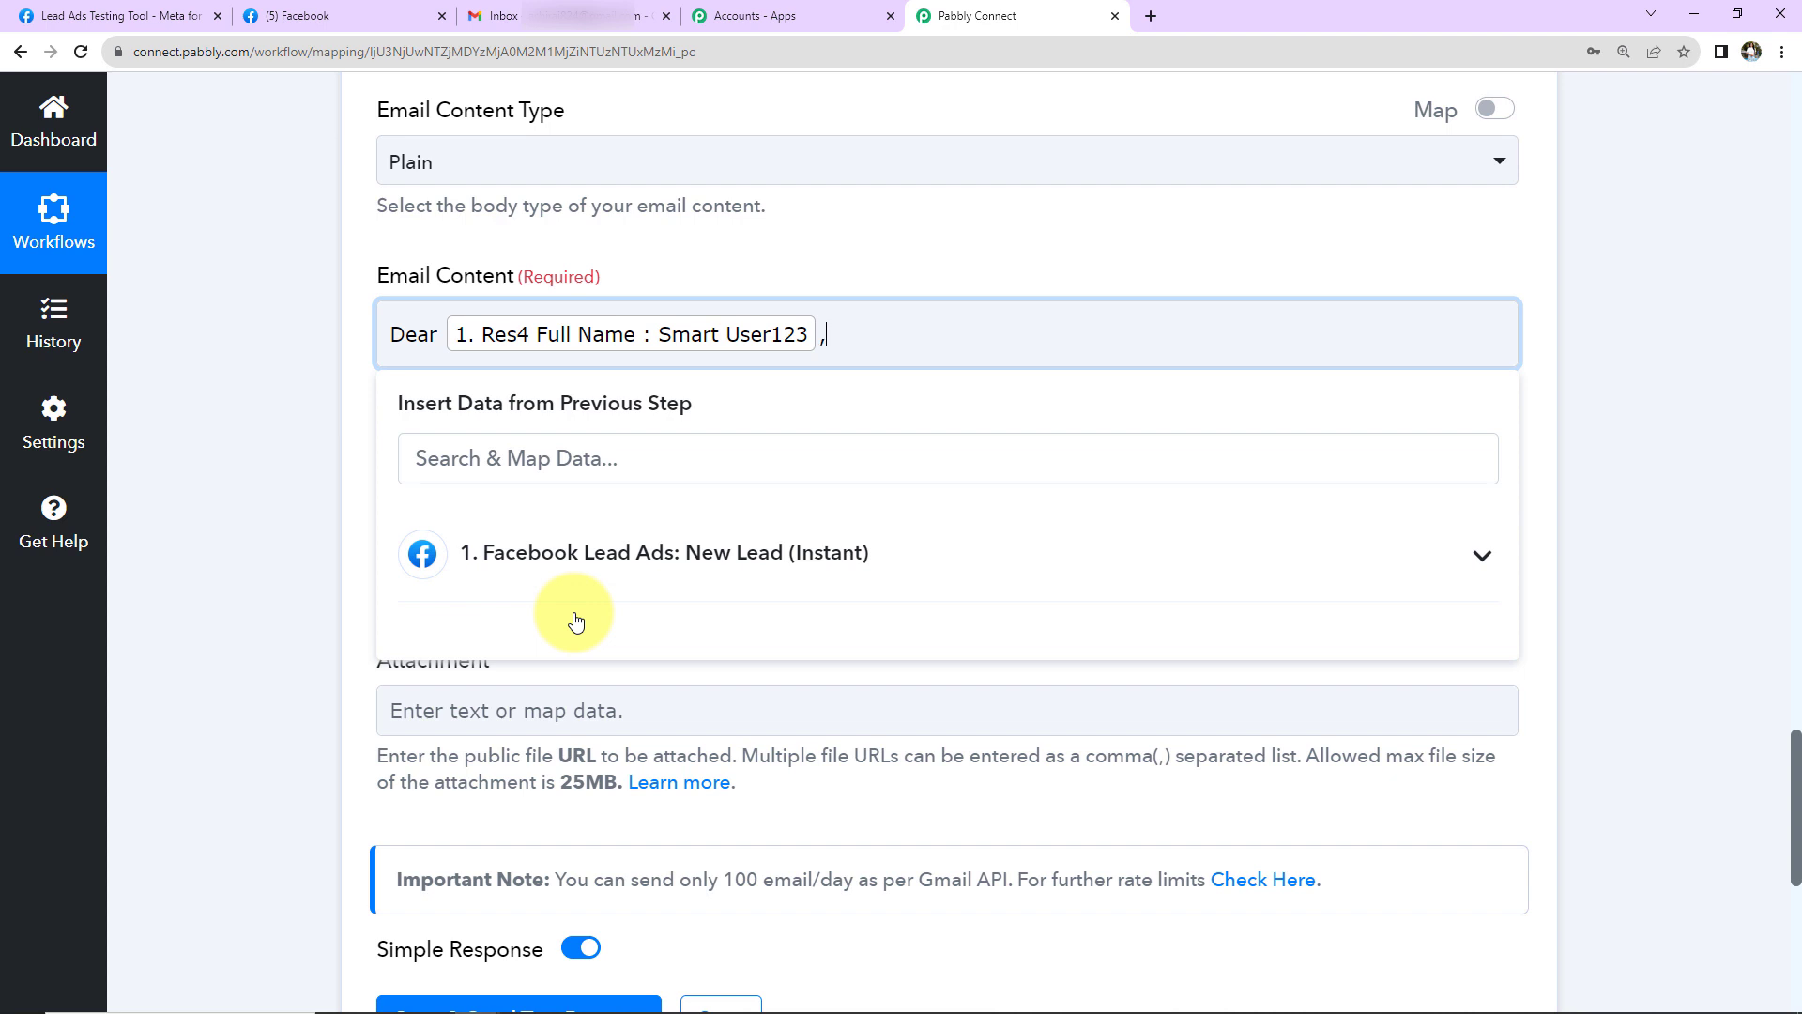
text(,)
key(ctrl+v)
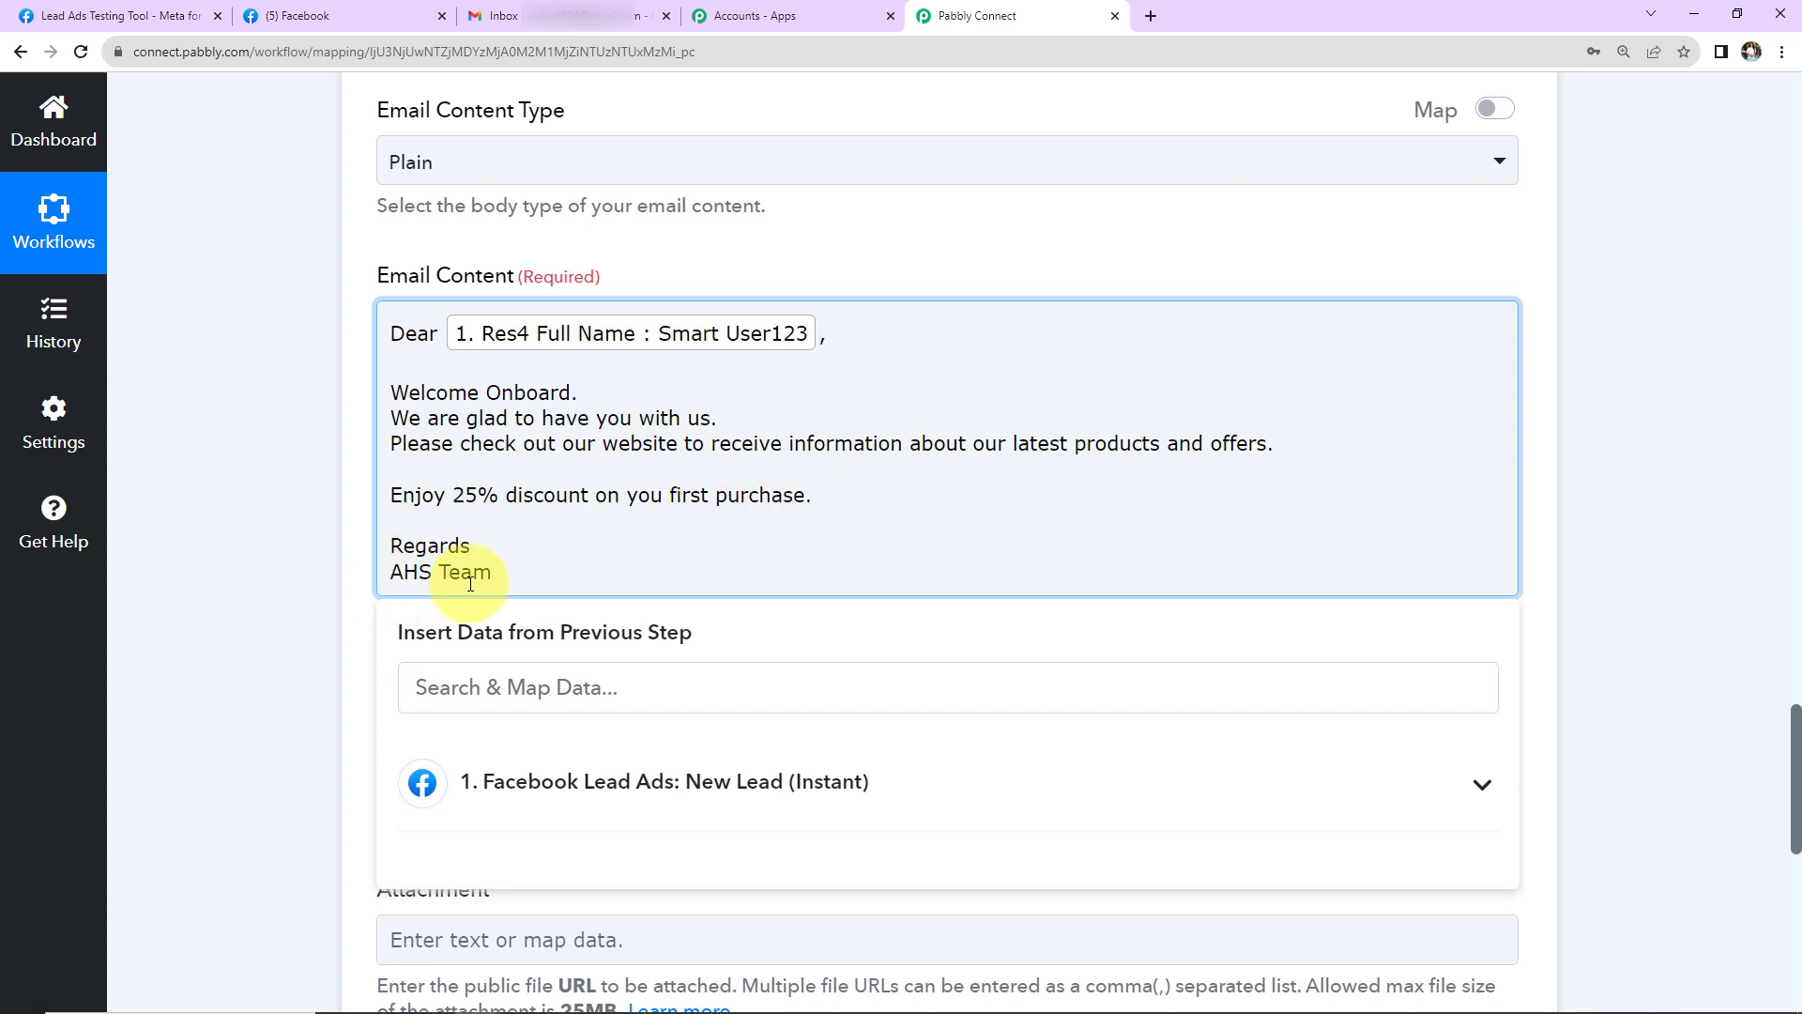
click(341, 425)
scroll(280, 532, down, 7)
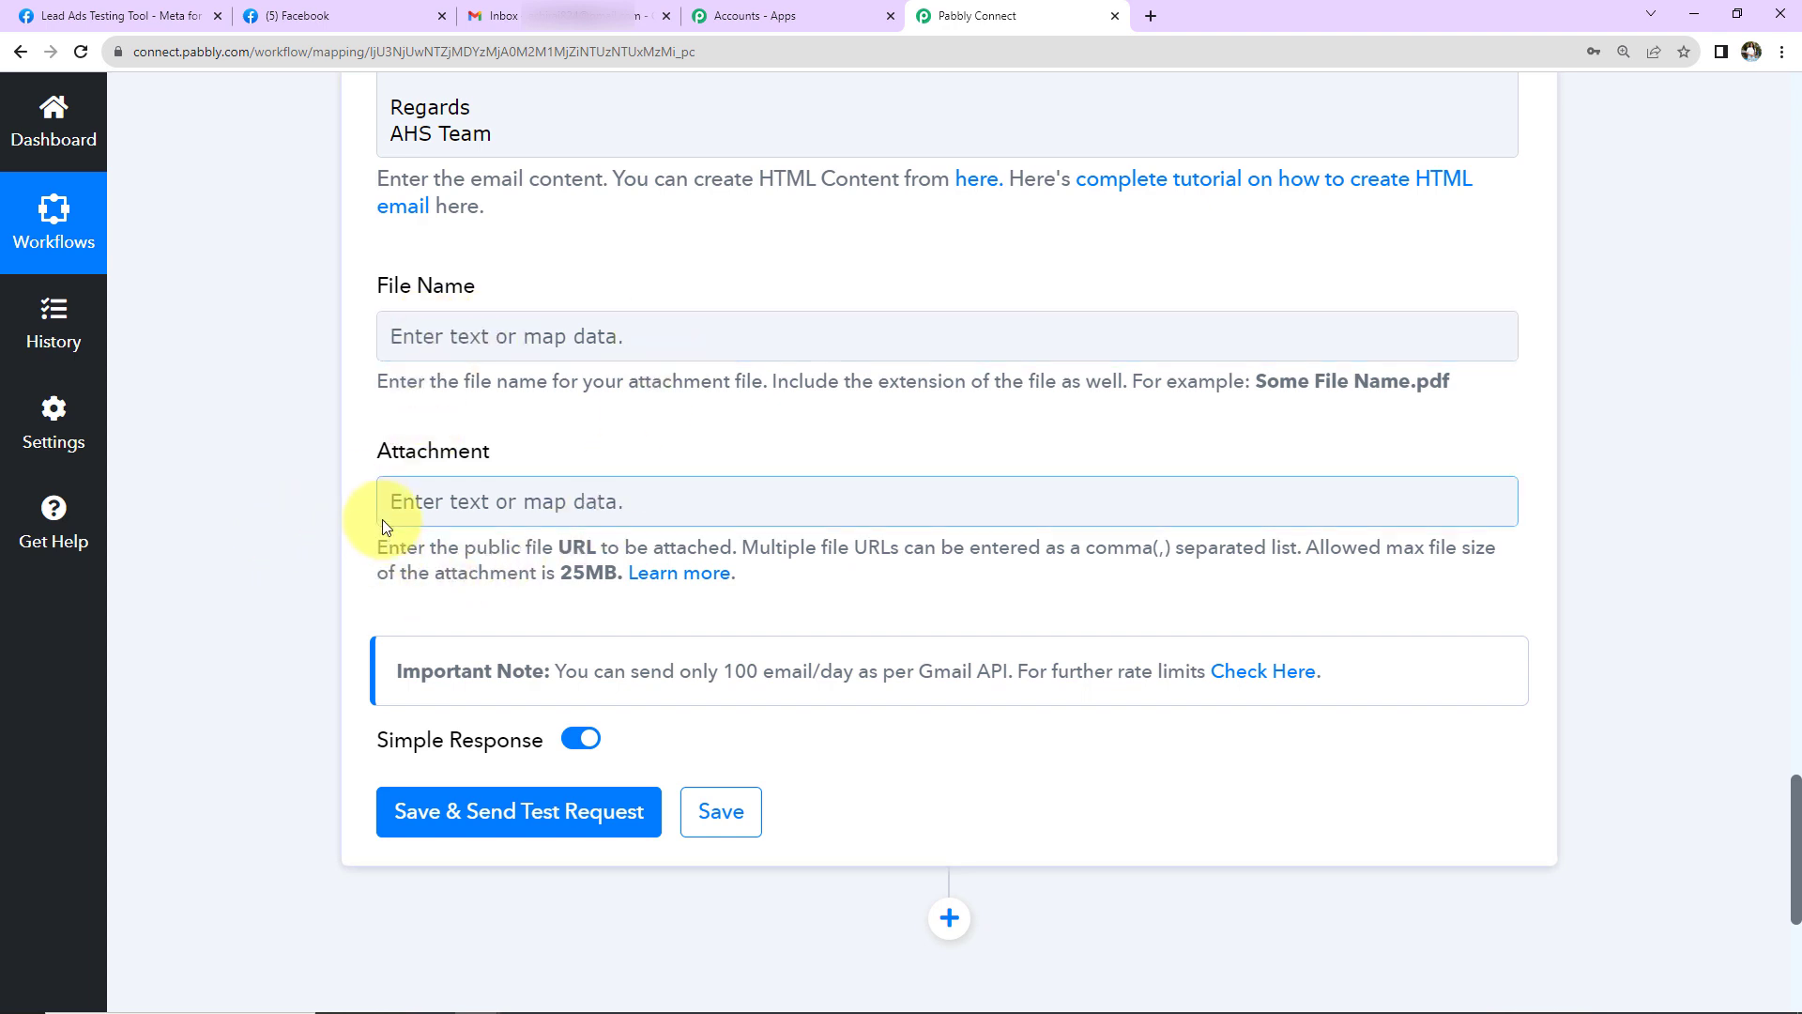
- Skip the Attachment field, then save the Gmail action and send a test email returning status sent
click(785, 505)
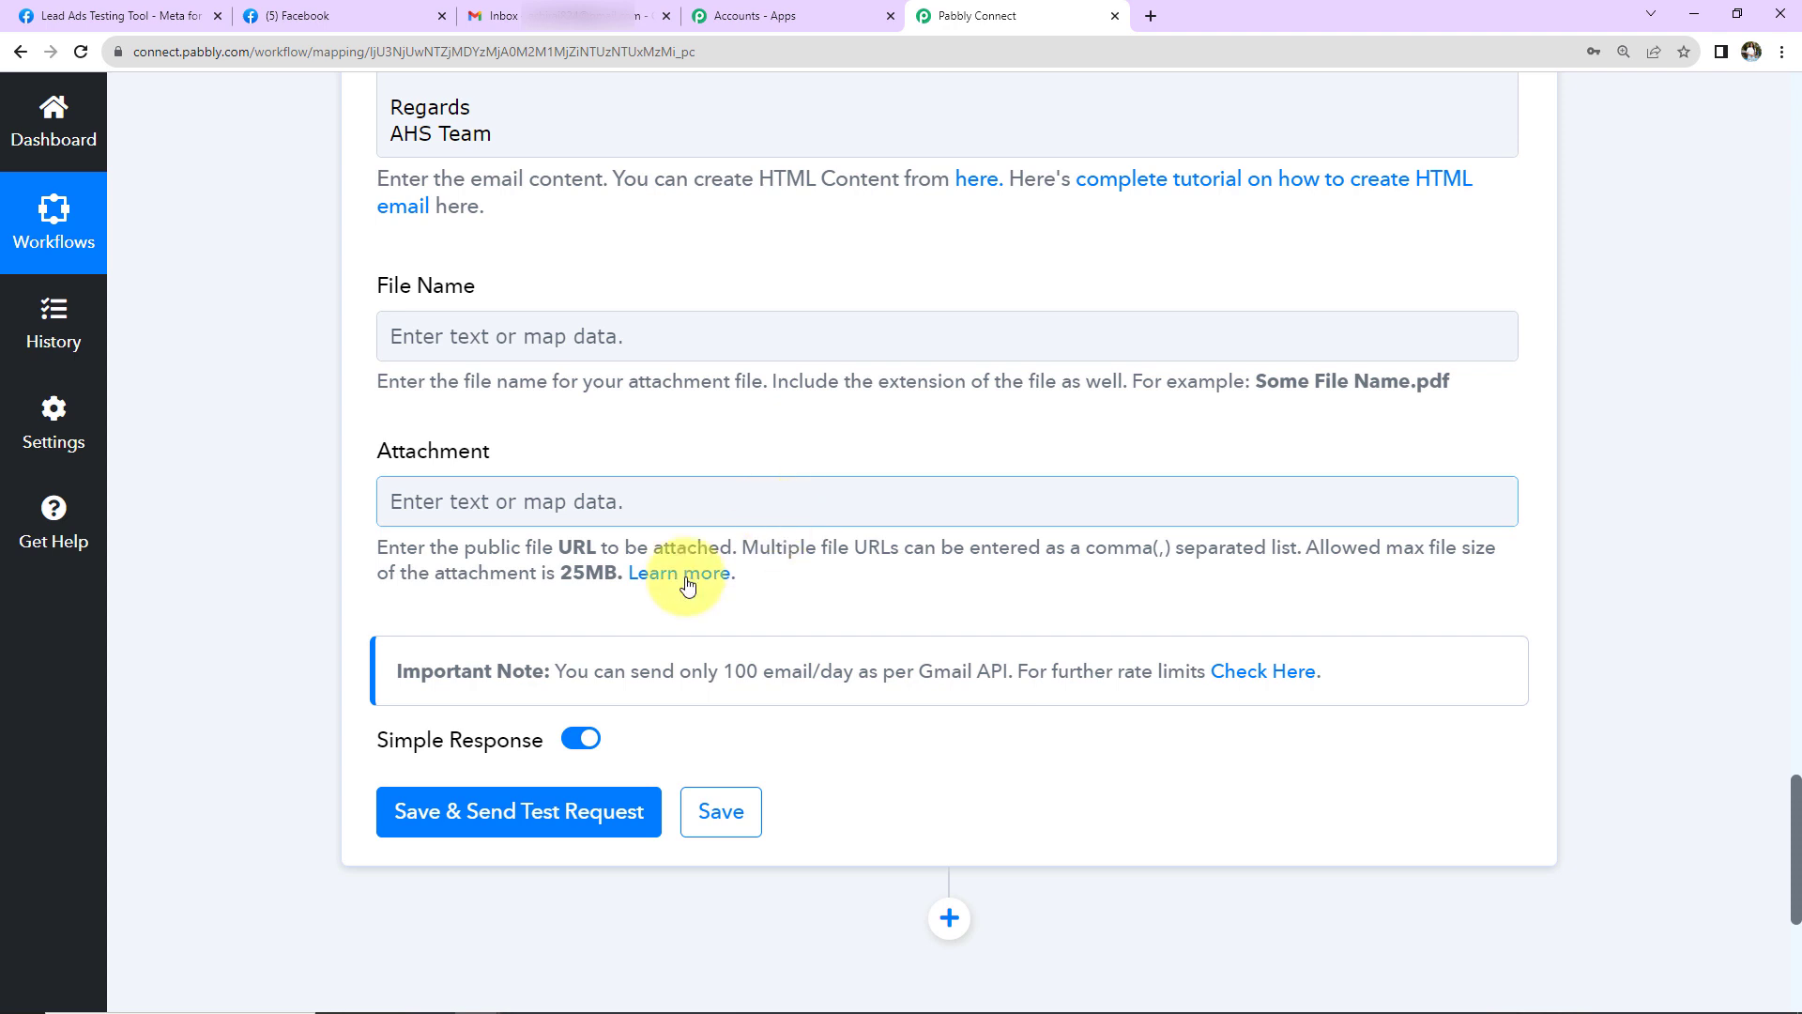
click(597, 582)
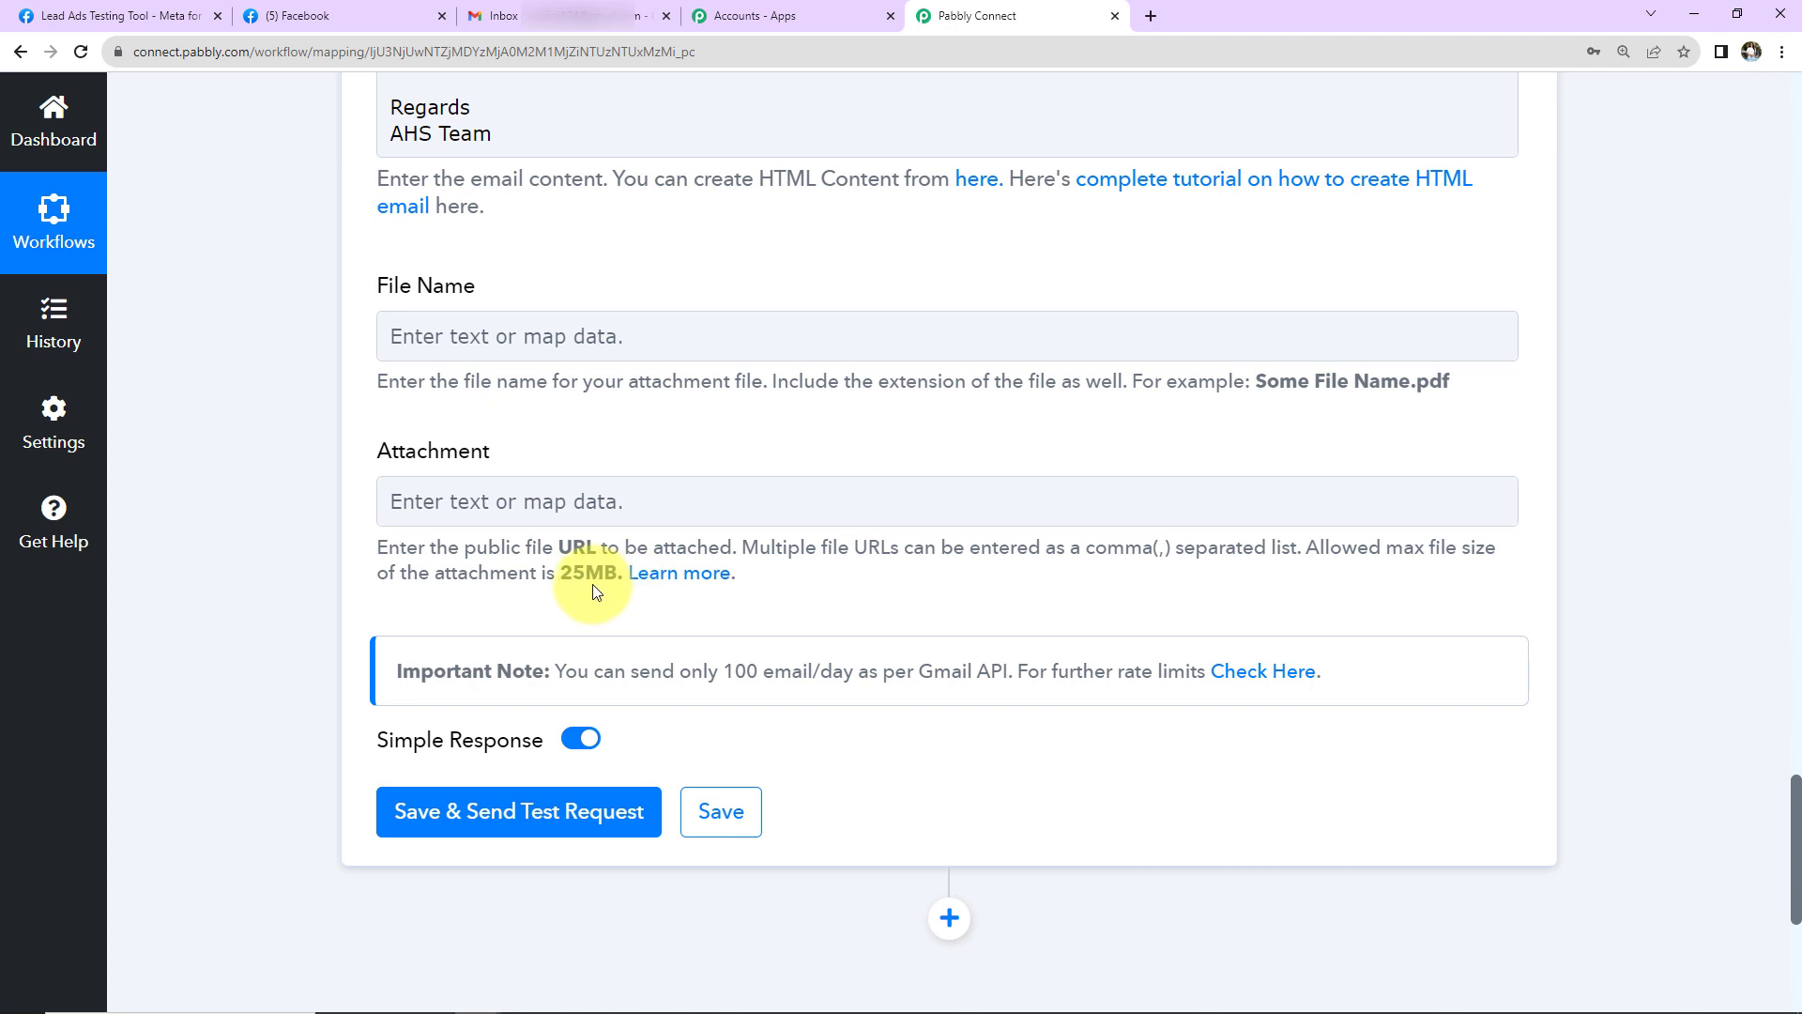
click(533, 813)
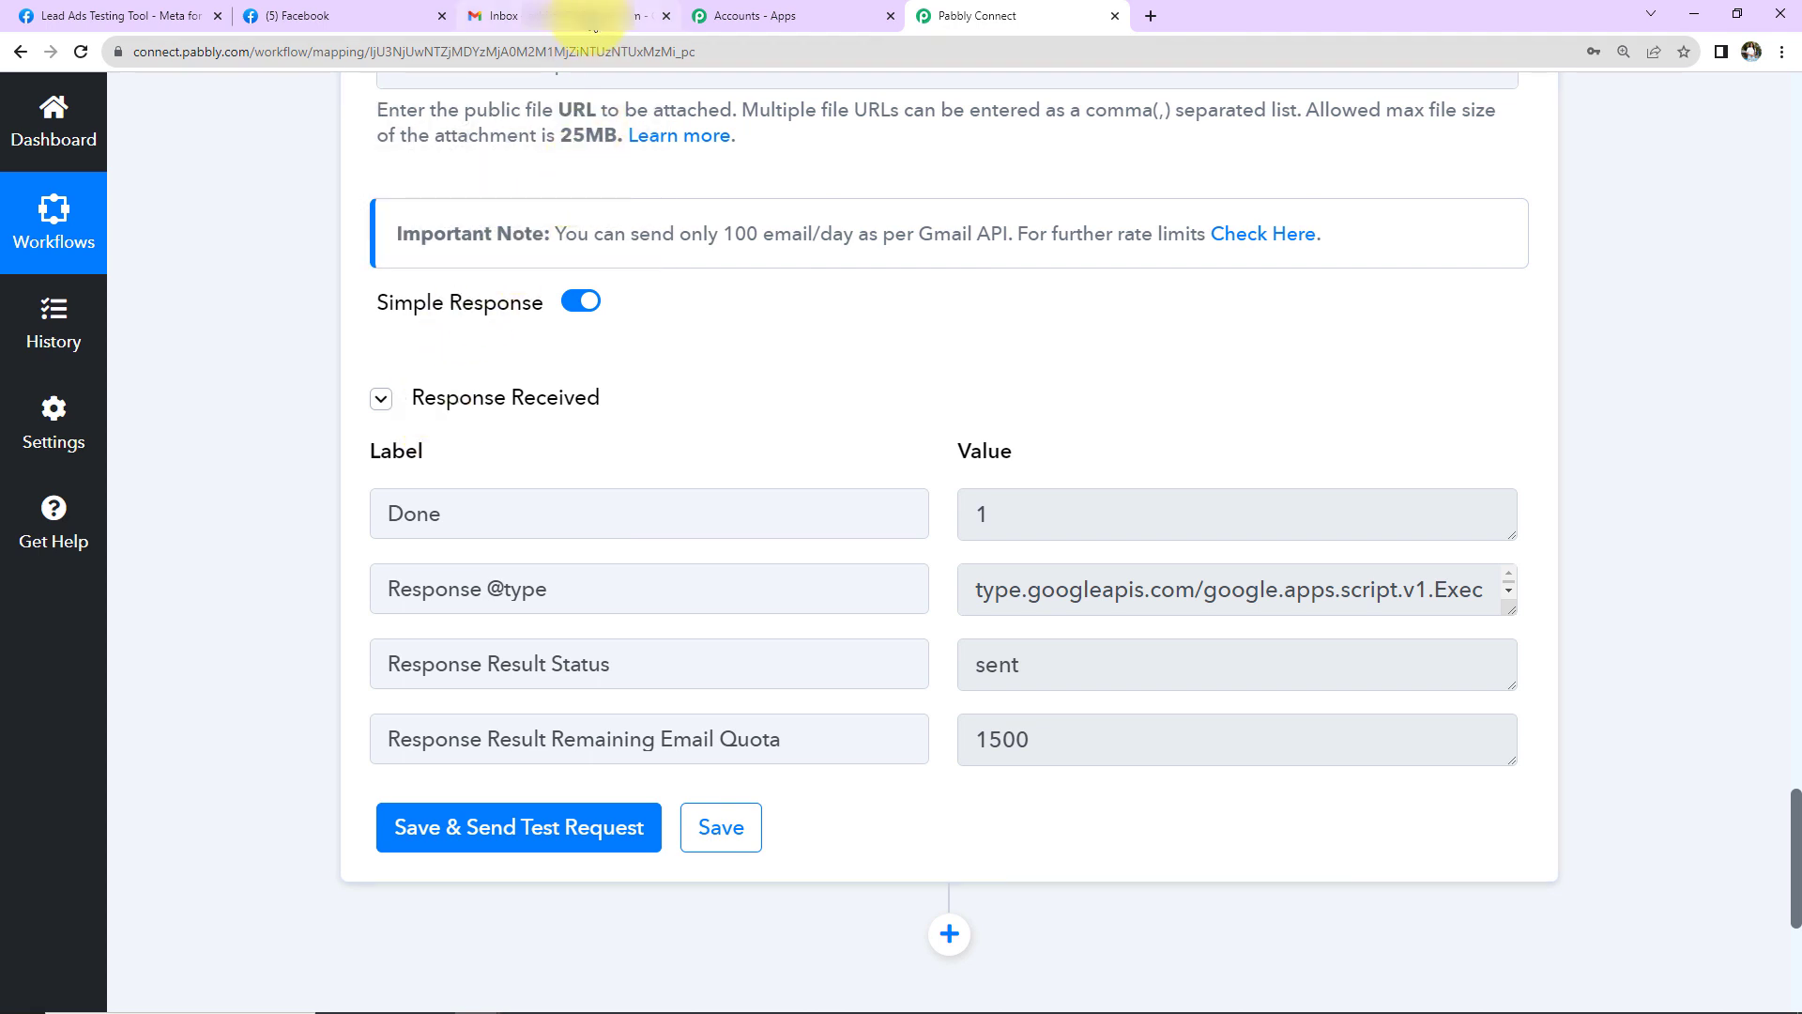
- Reload the Gmail inbox and open the new 'Welcome Onboard!' email from Ayush Herbal Store
click(591, 18)
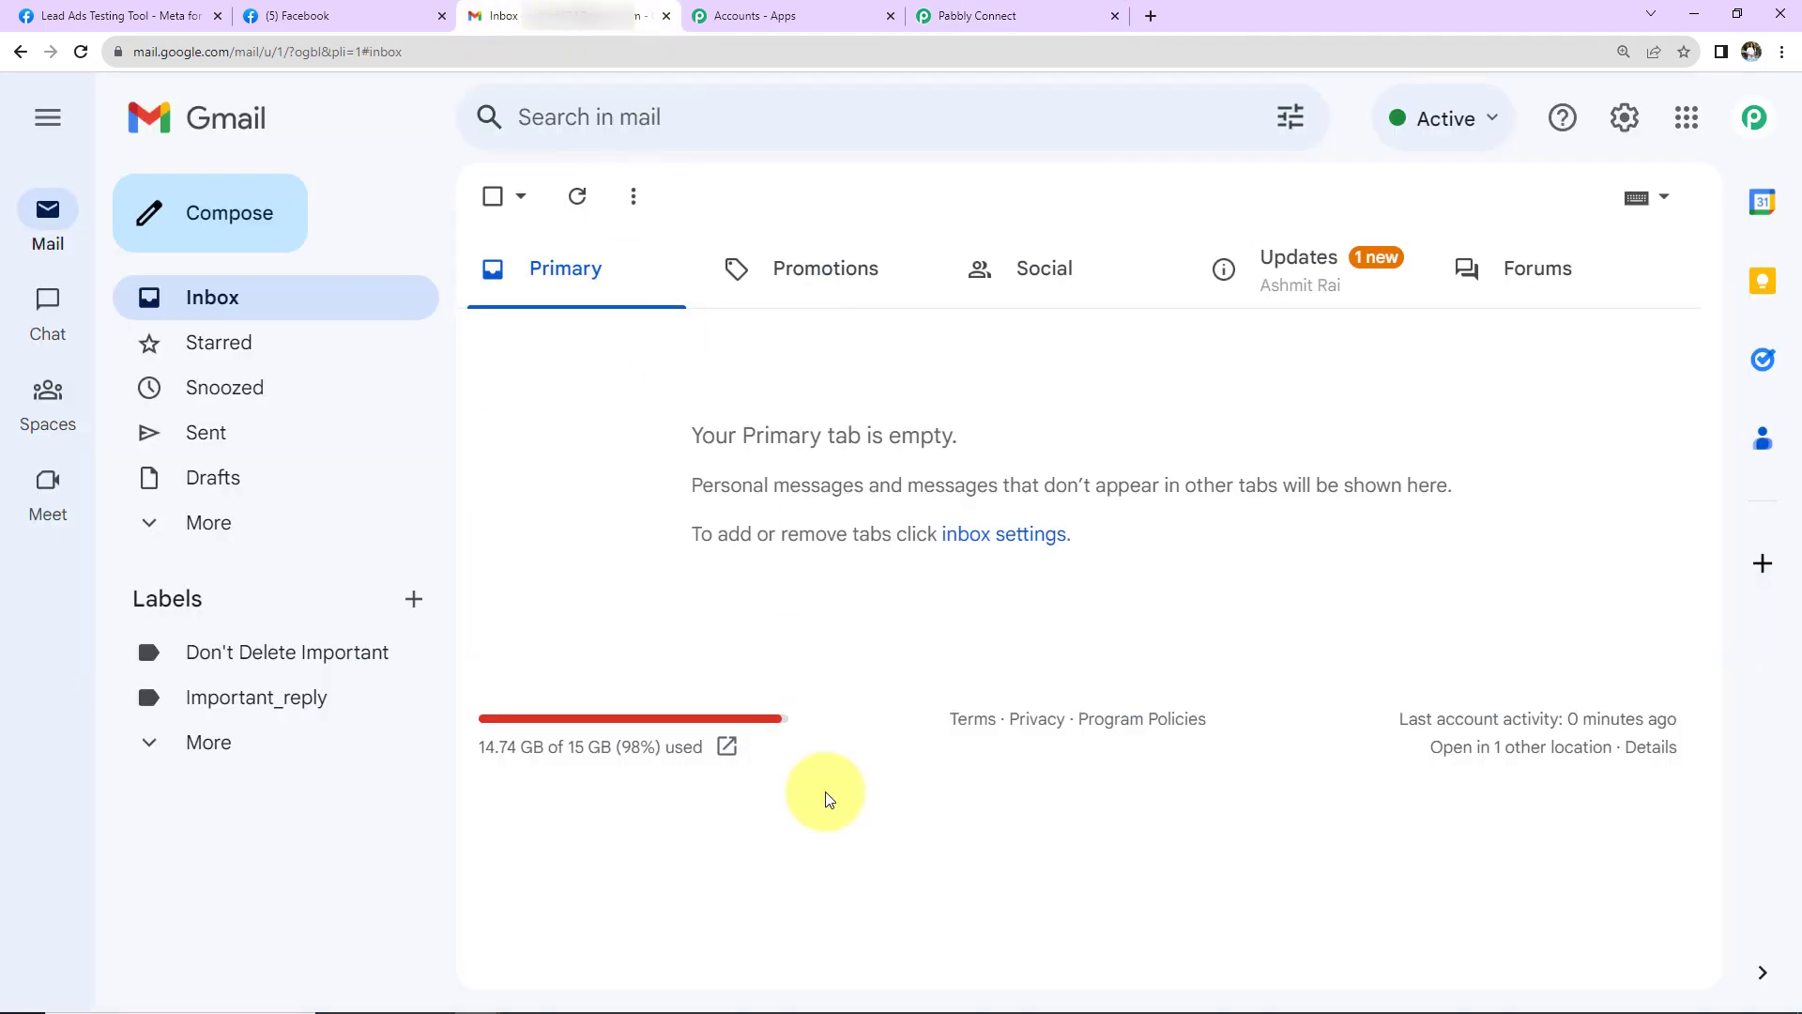
click(80, 52)
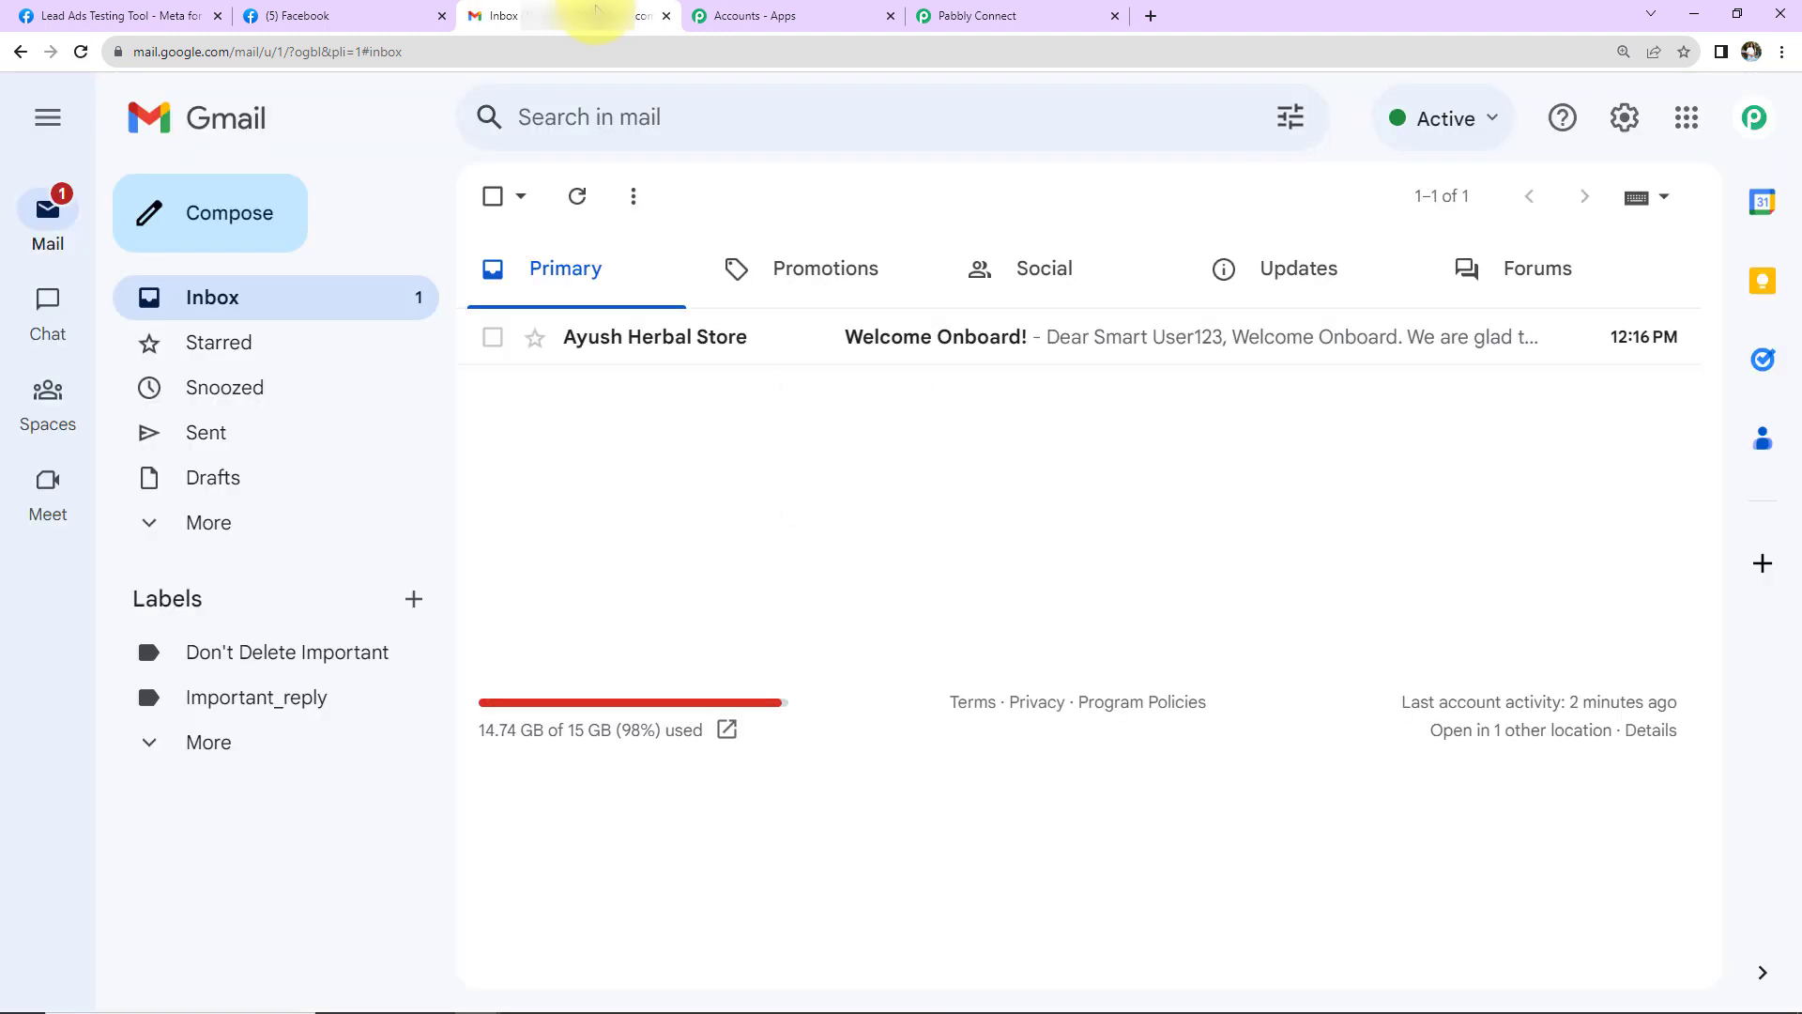
click(882, 343)
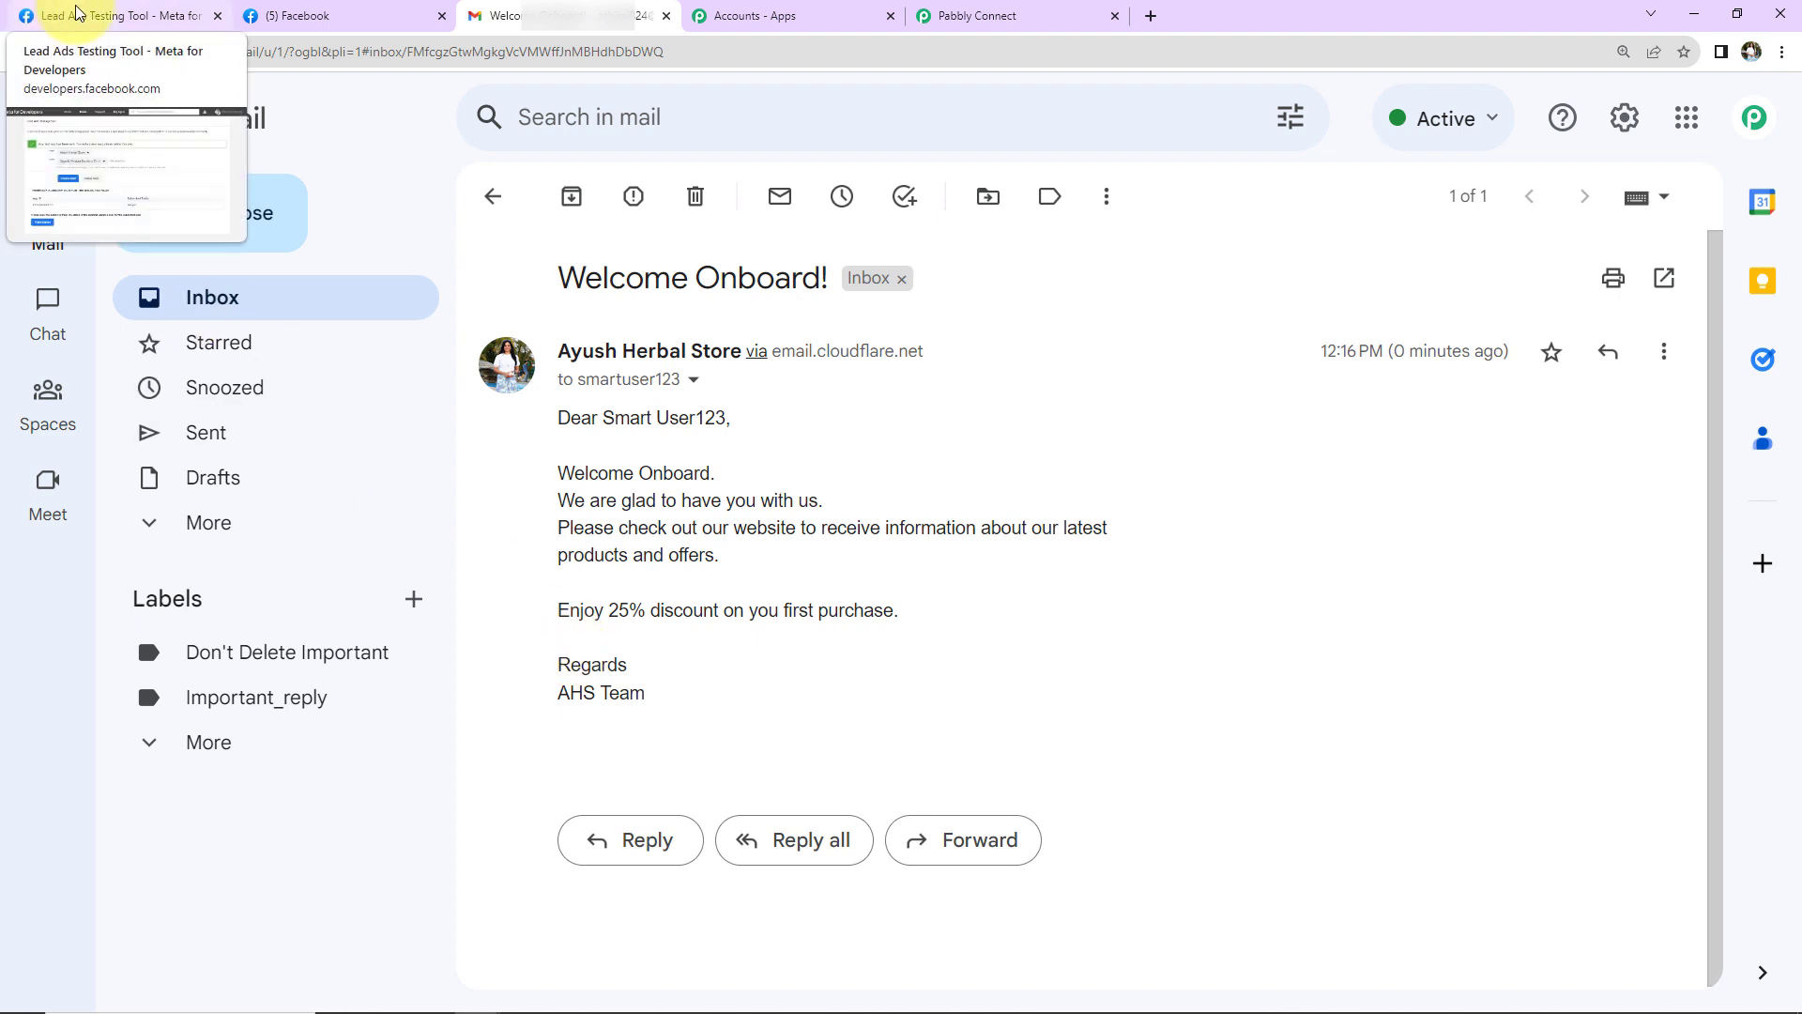
- Delete the old test lead and reopen the Ayush Herbal Store lead form preview
click(76, 12)
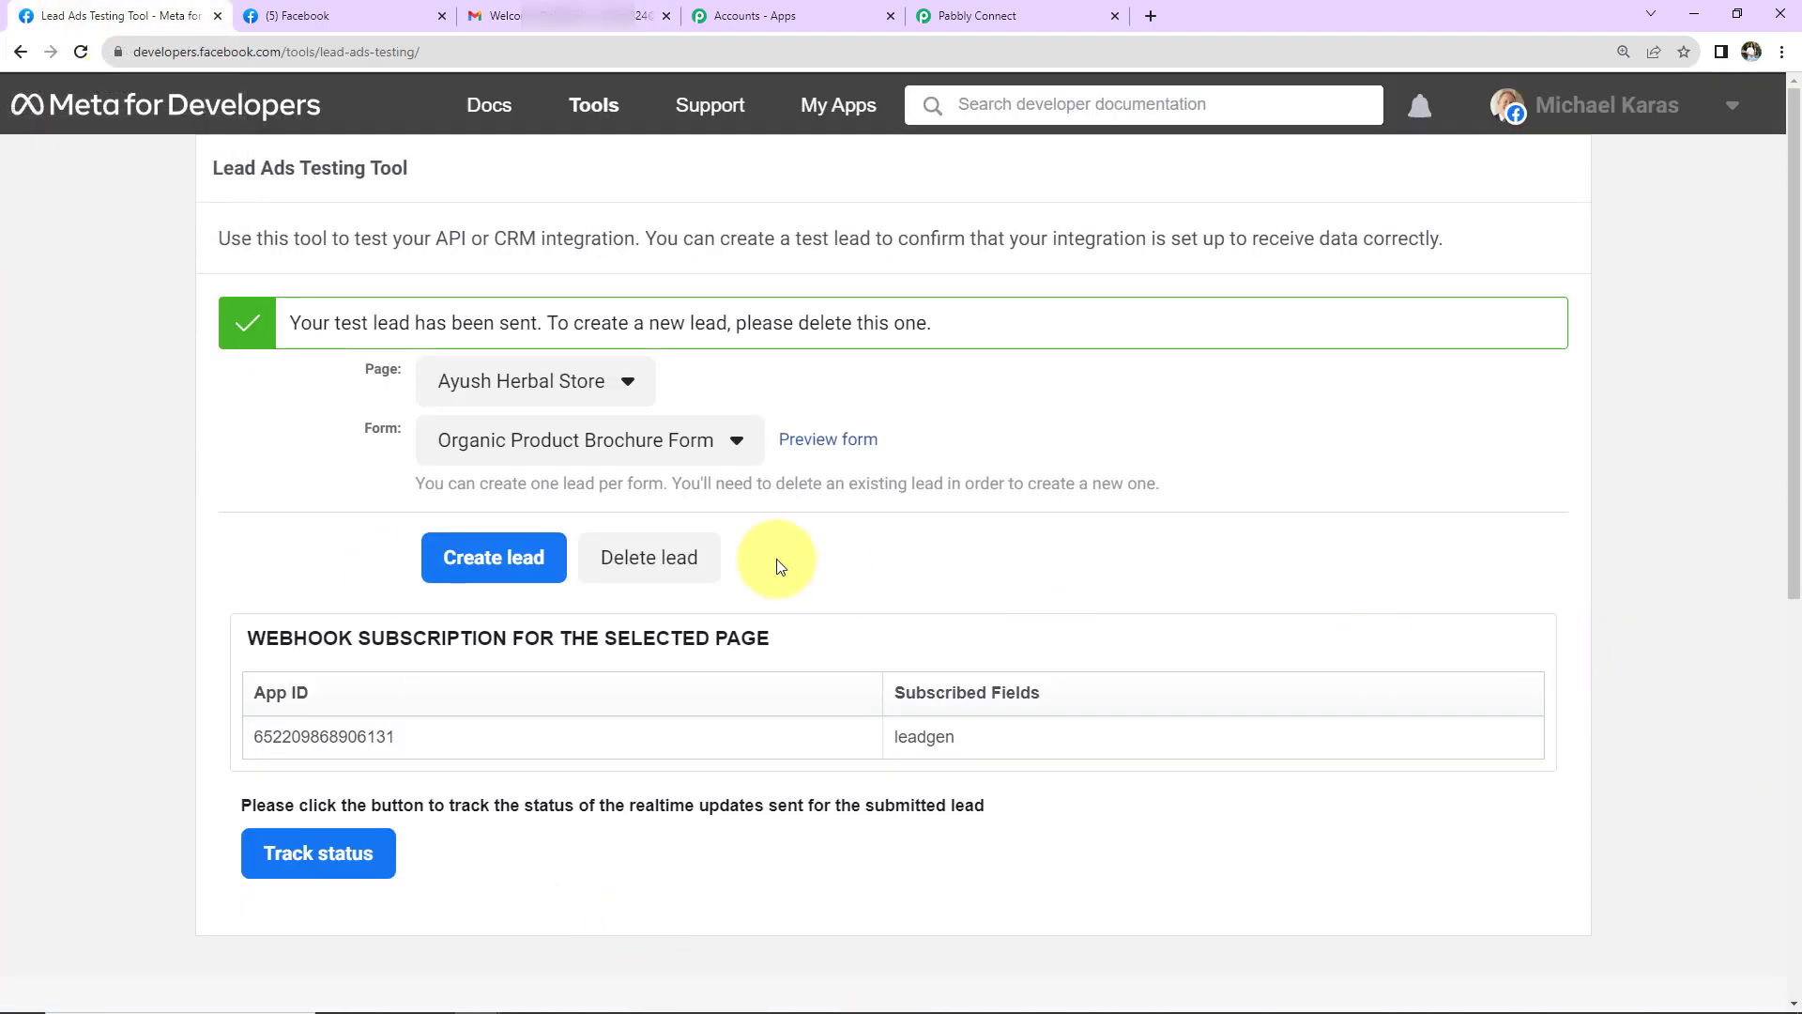
click(663, 557)
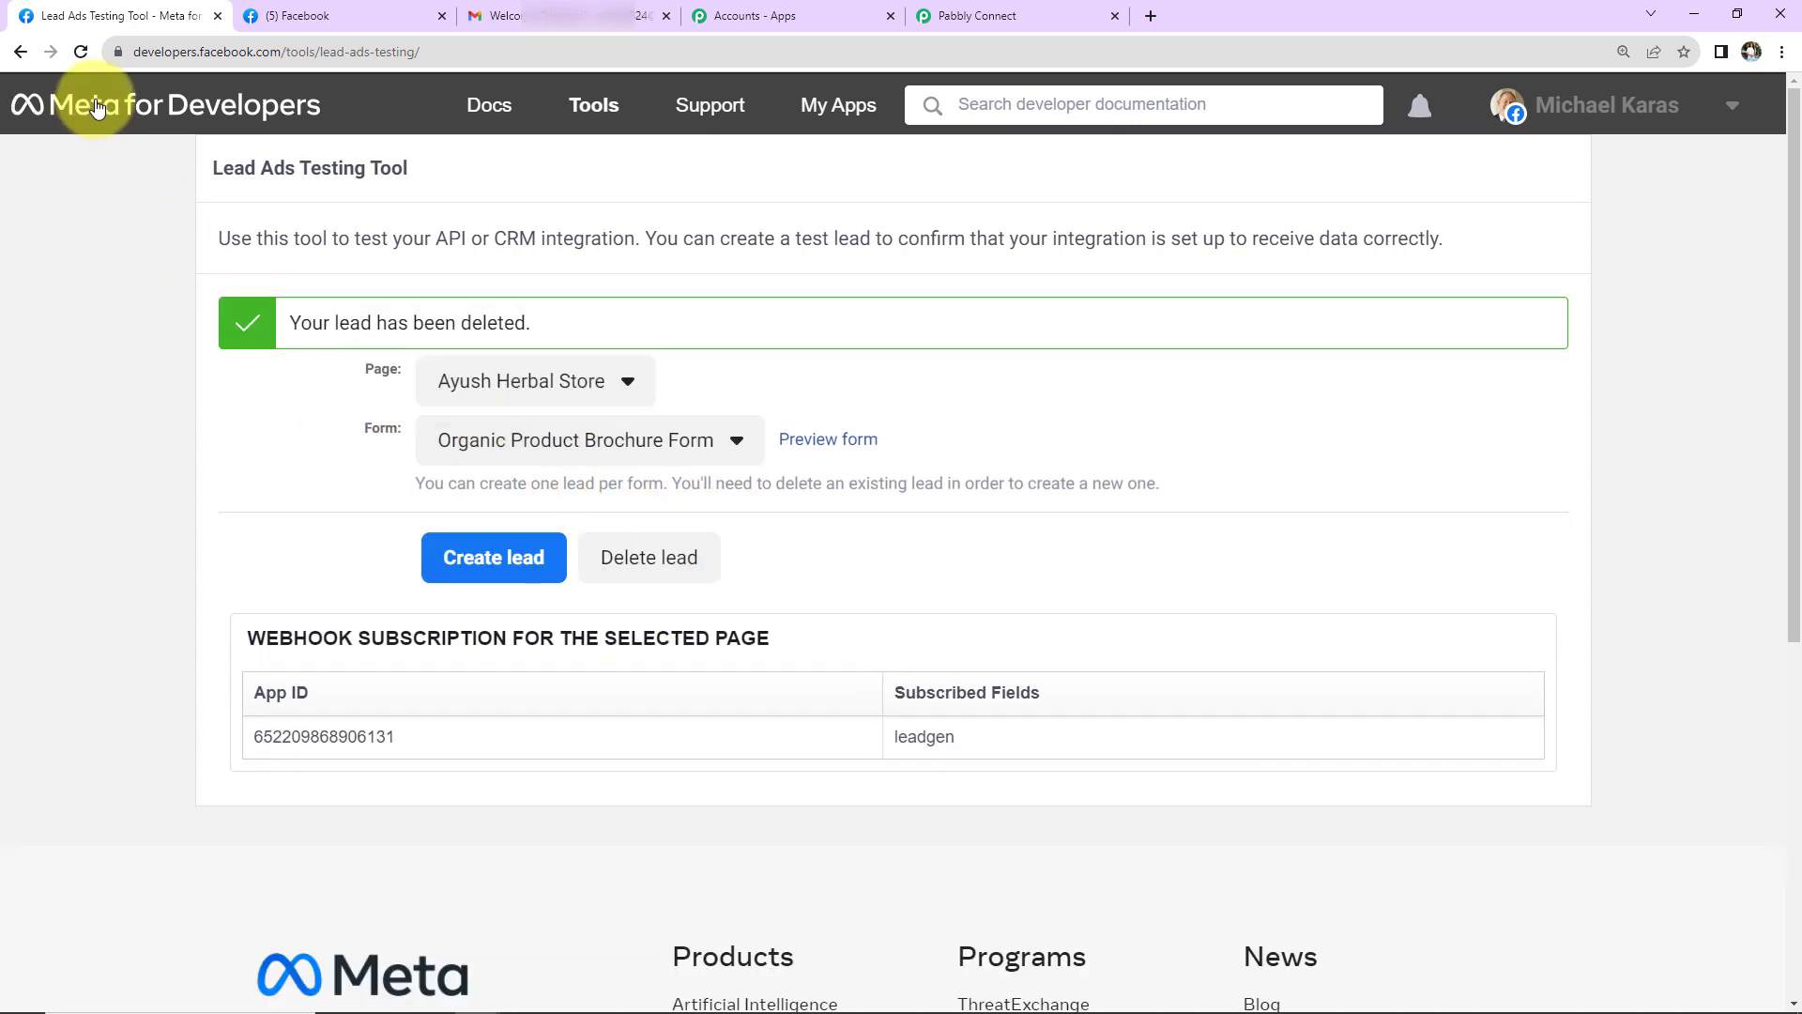
click(81, 51)
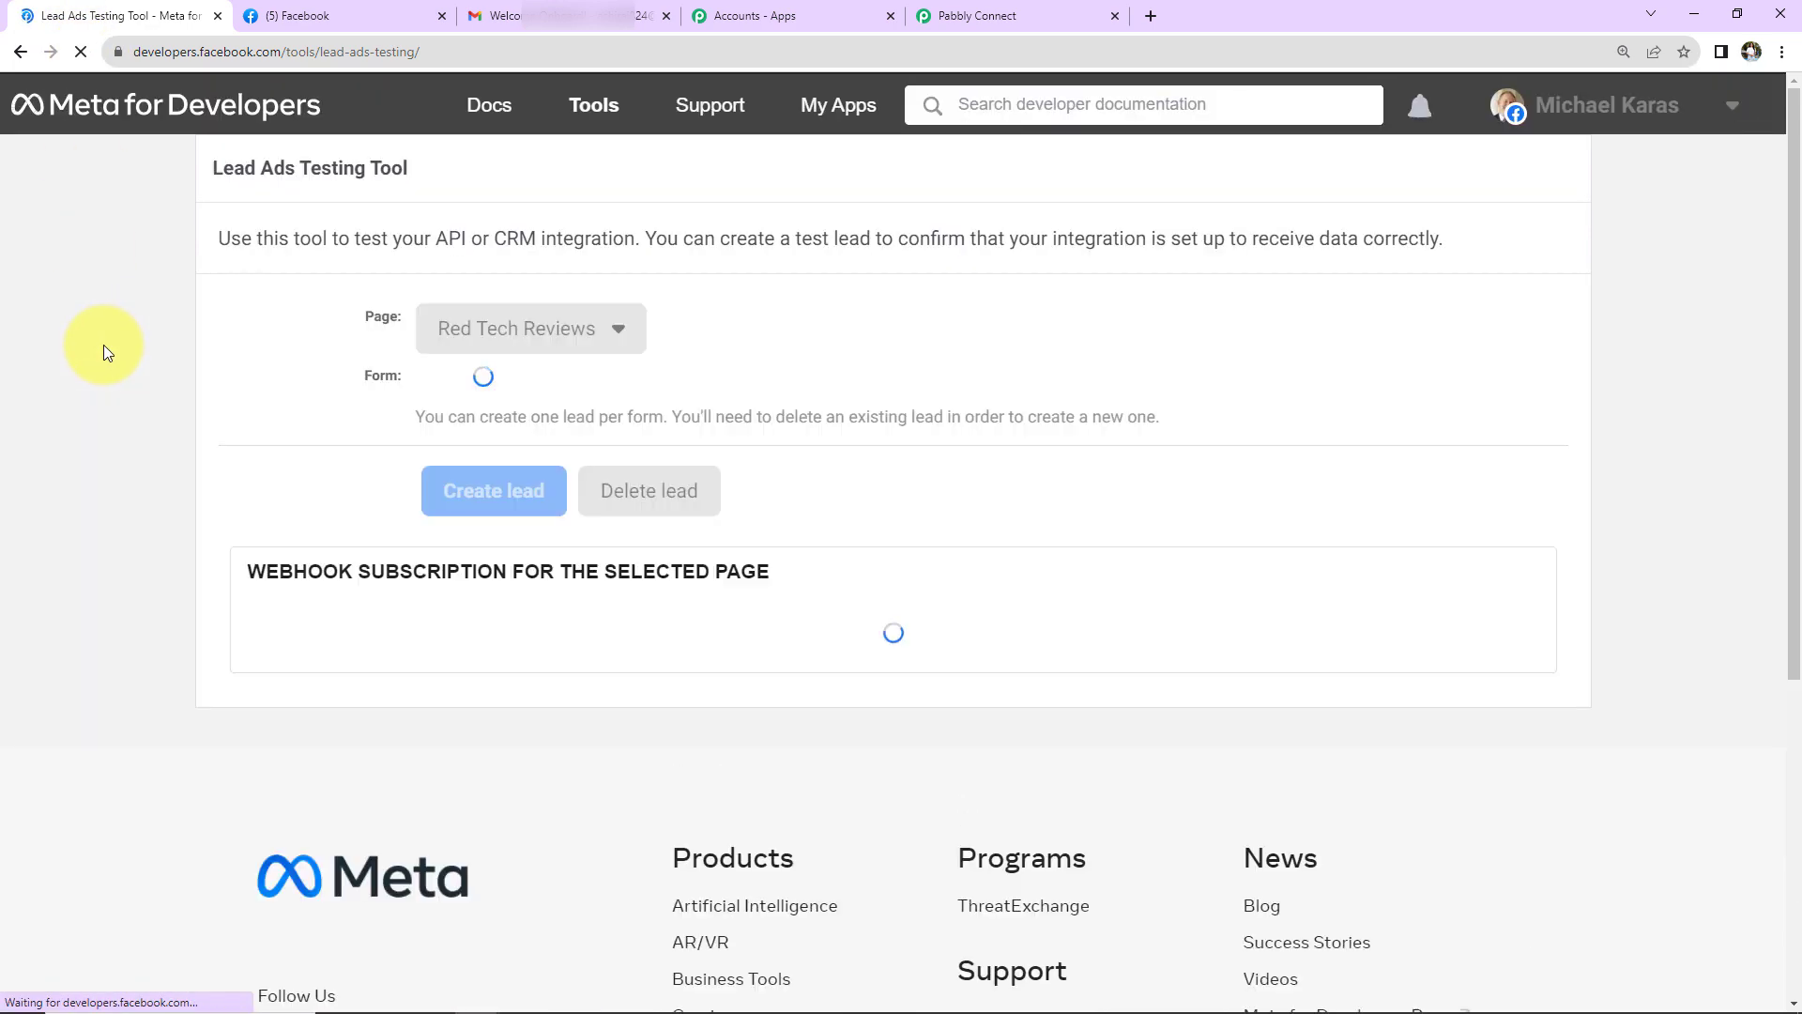
click(620, 349)
scroll(691, 632, down, 5)
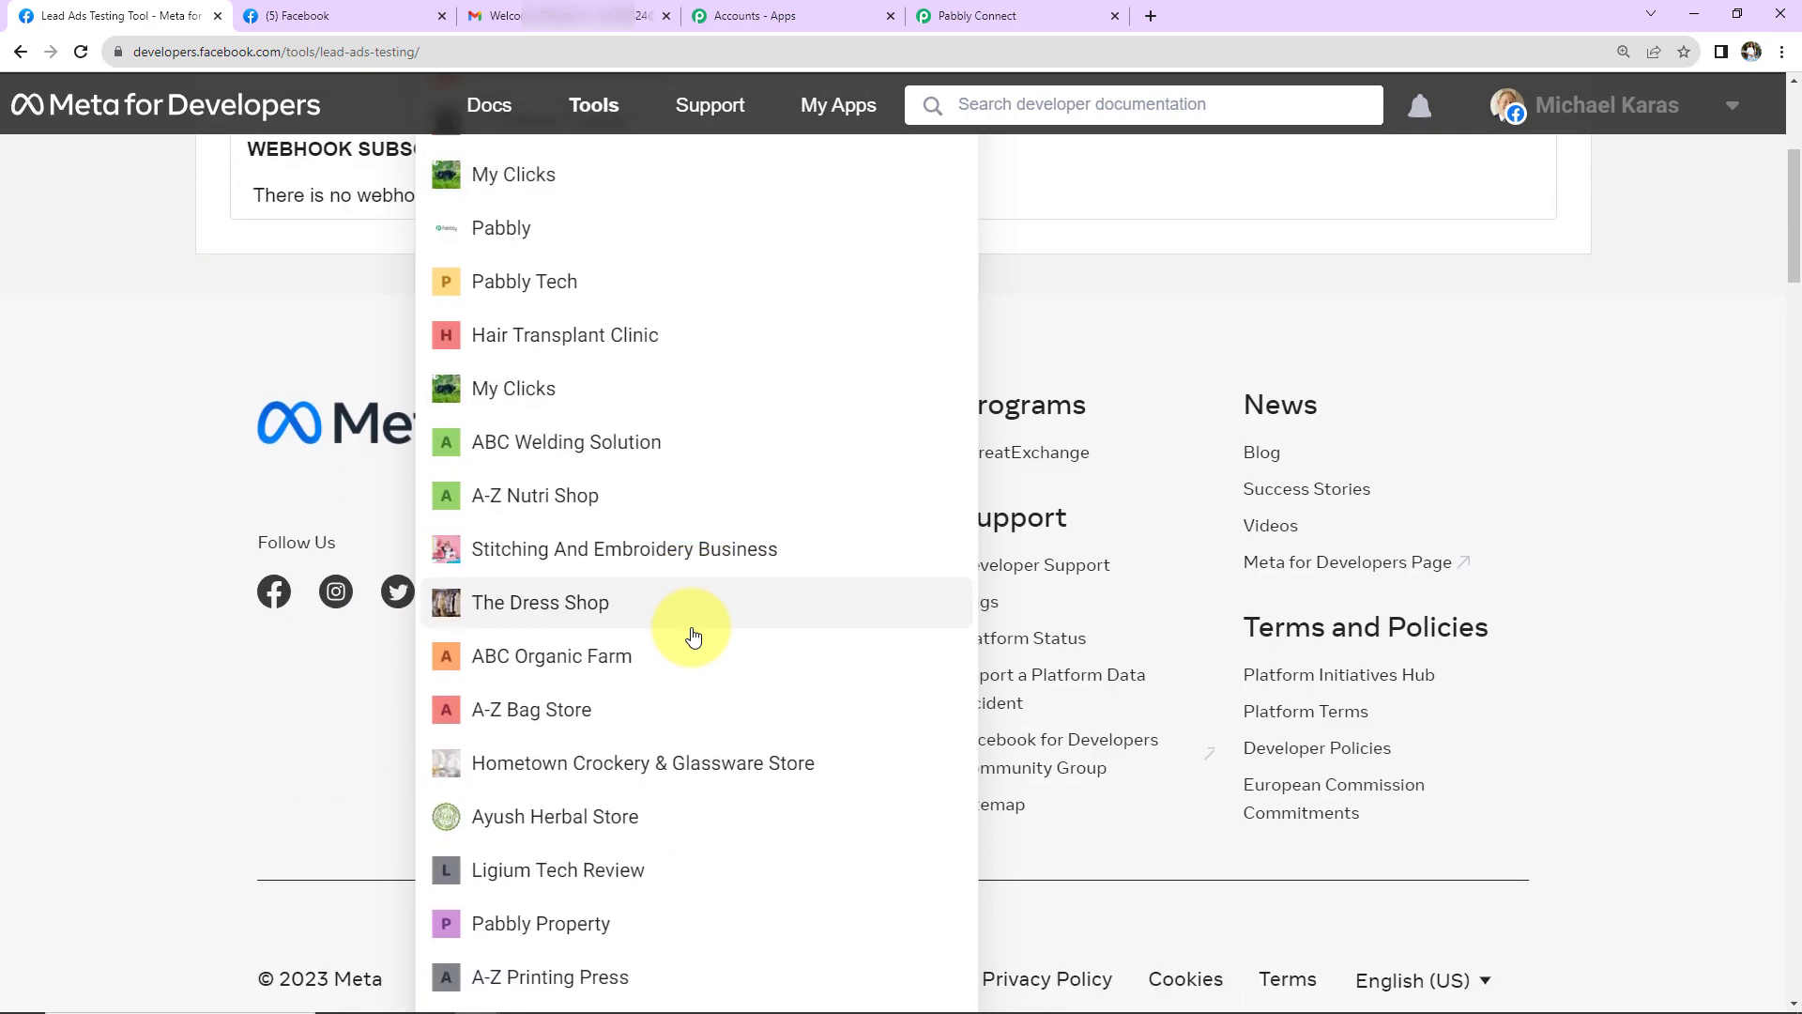
click(587, 817)
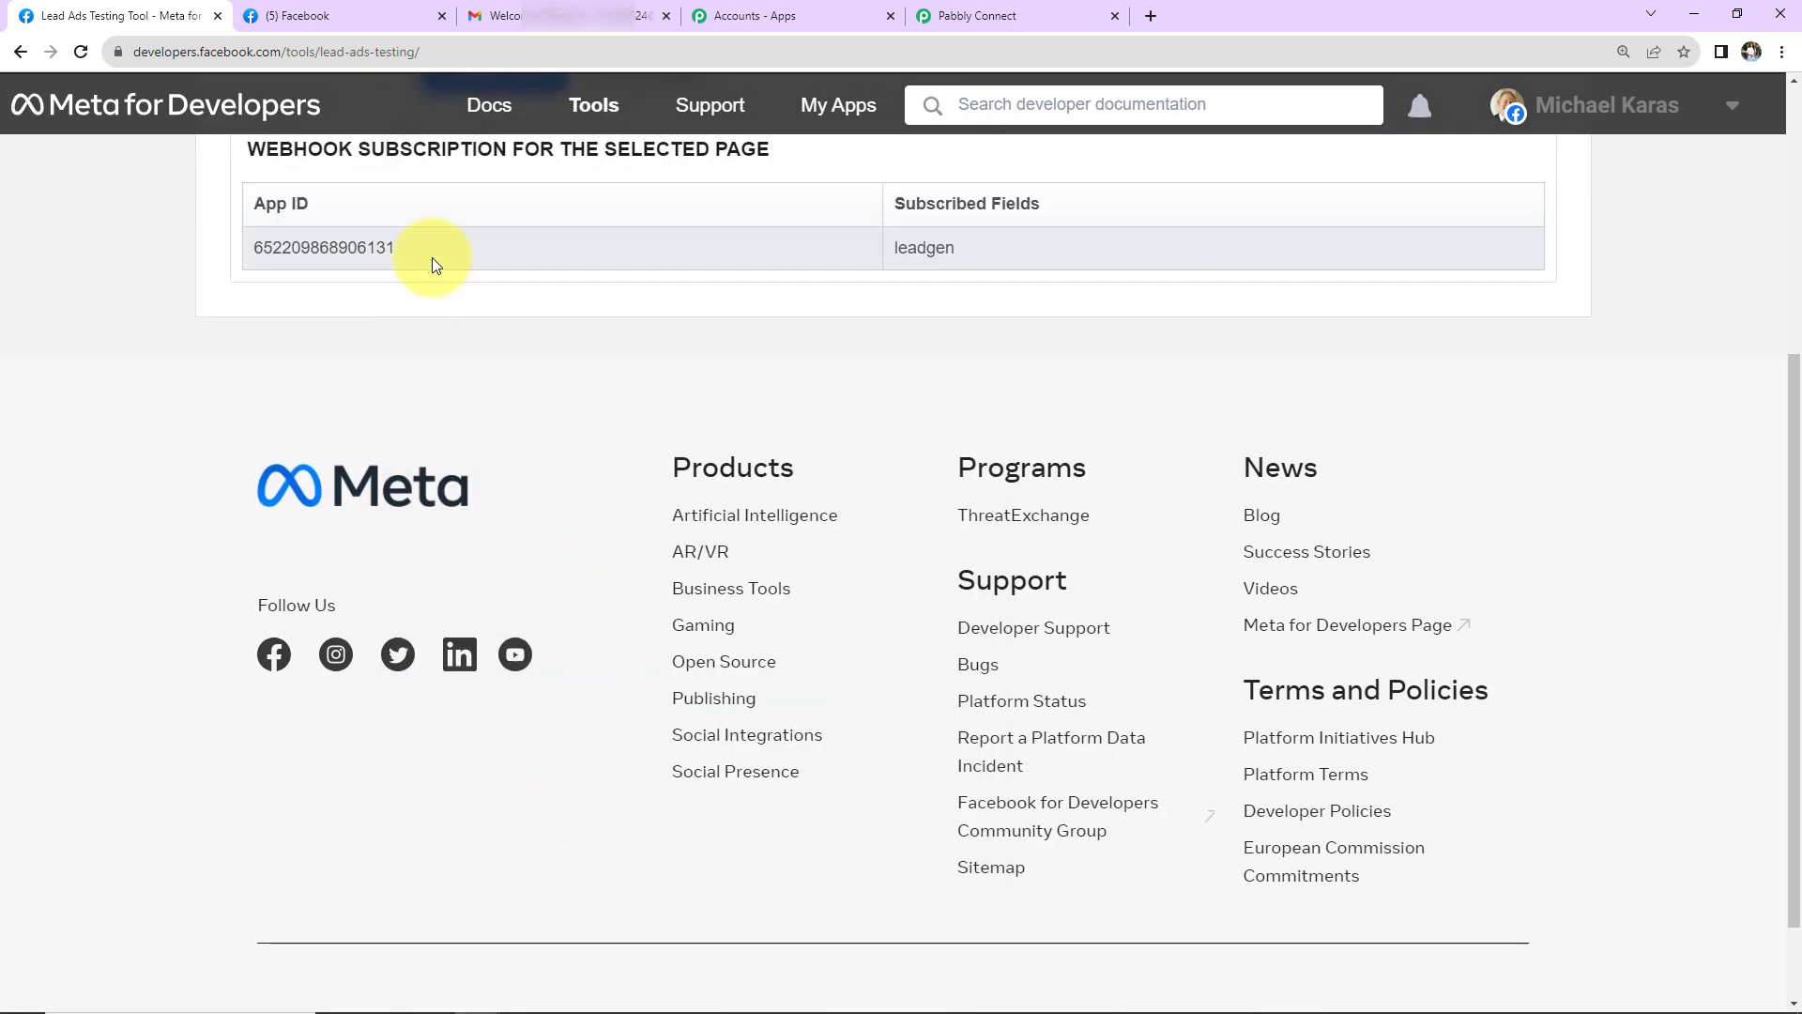
scroll(431, 266, up, 5)
click(808, 388)
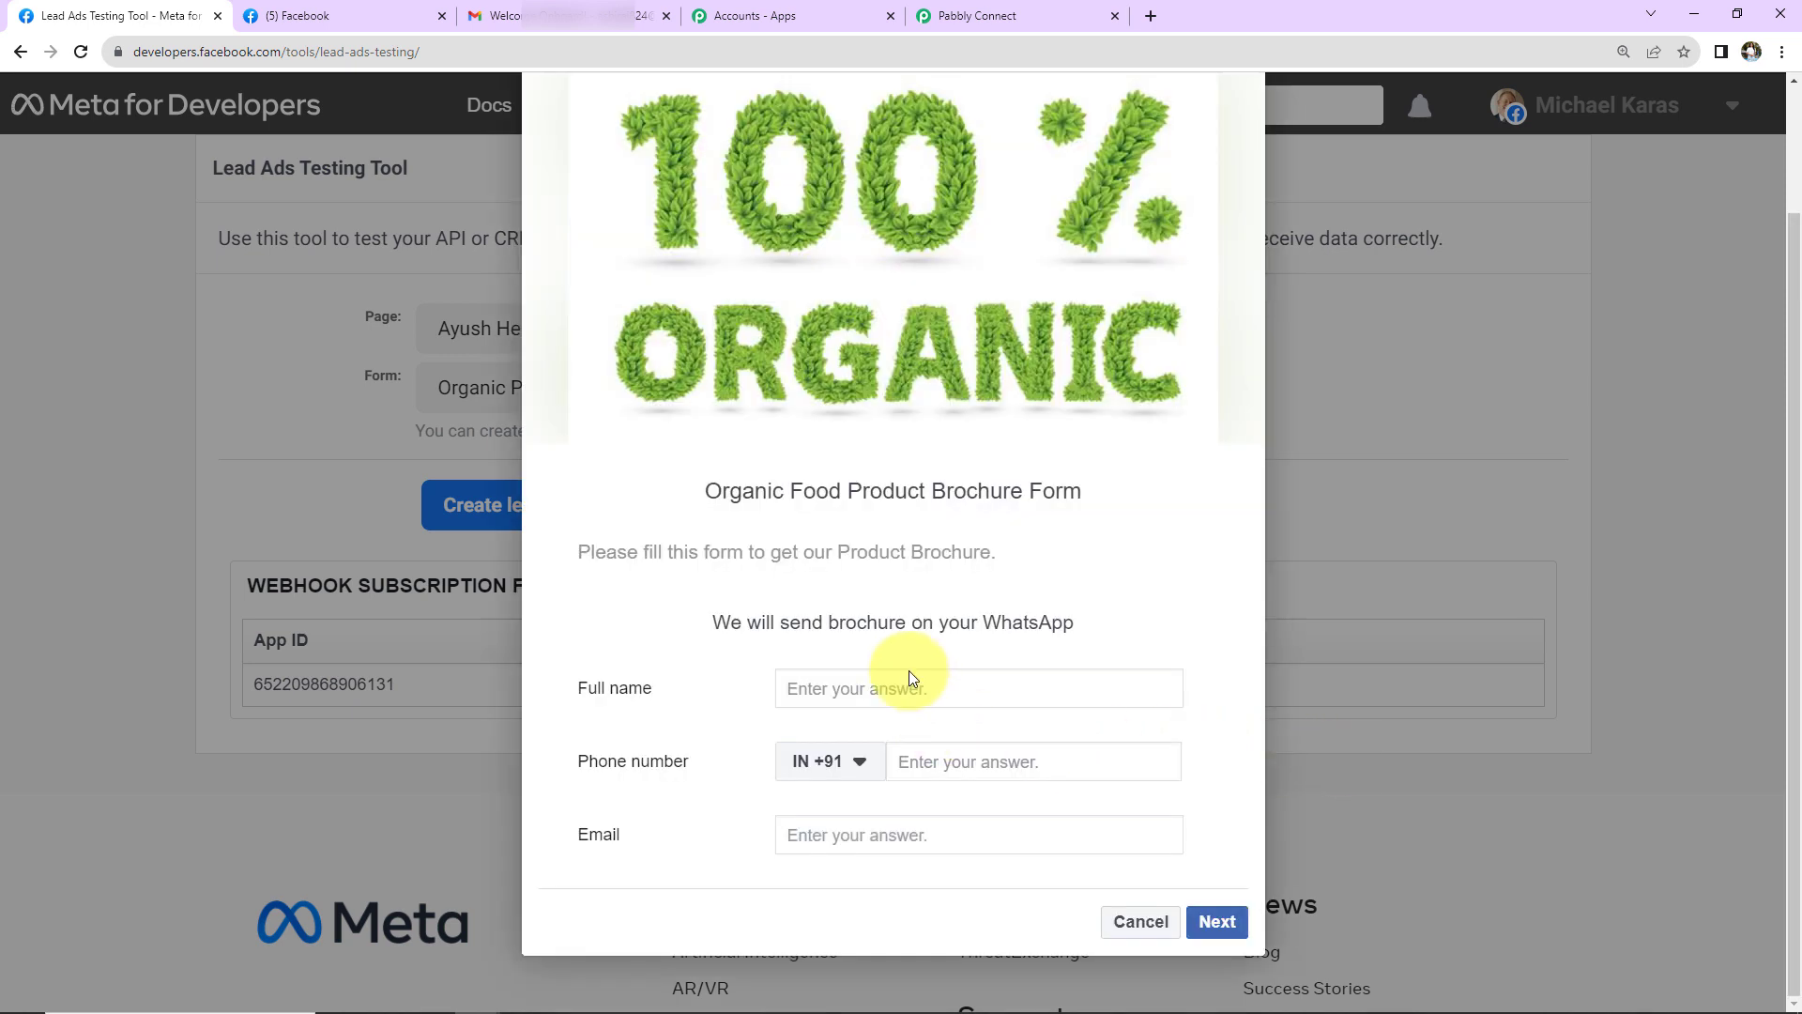
- Submit a new test lead with a dummy full name, phone number and e-mail address
click(918, 695)
text(Dummy)
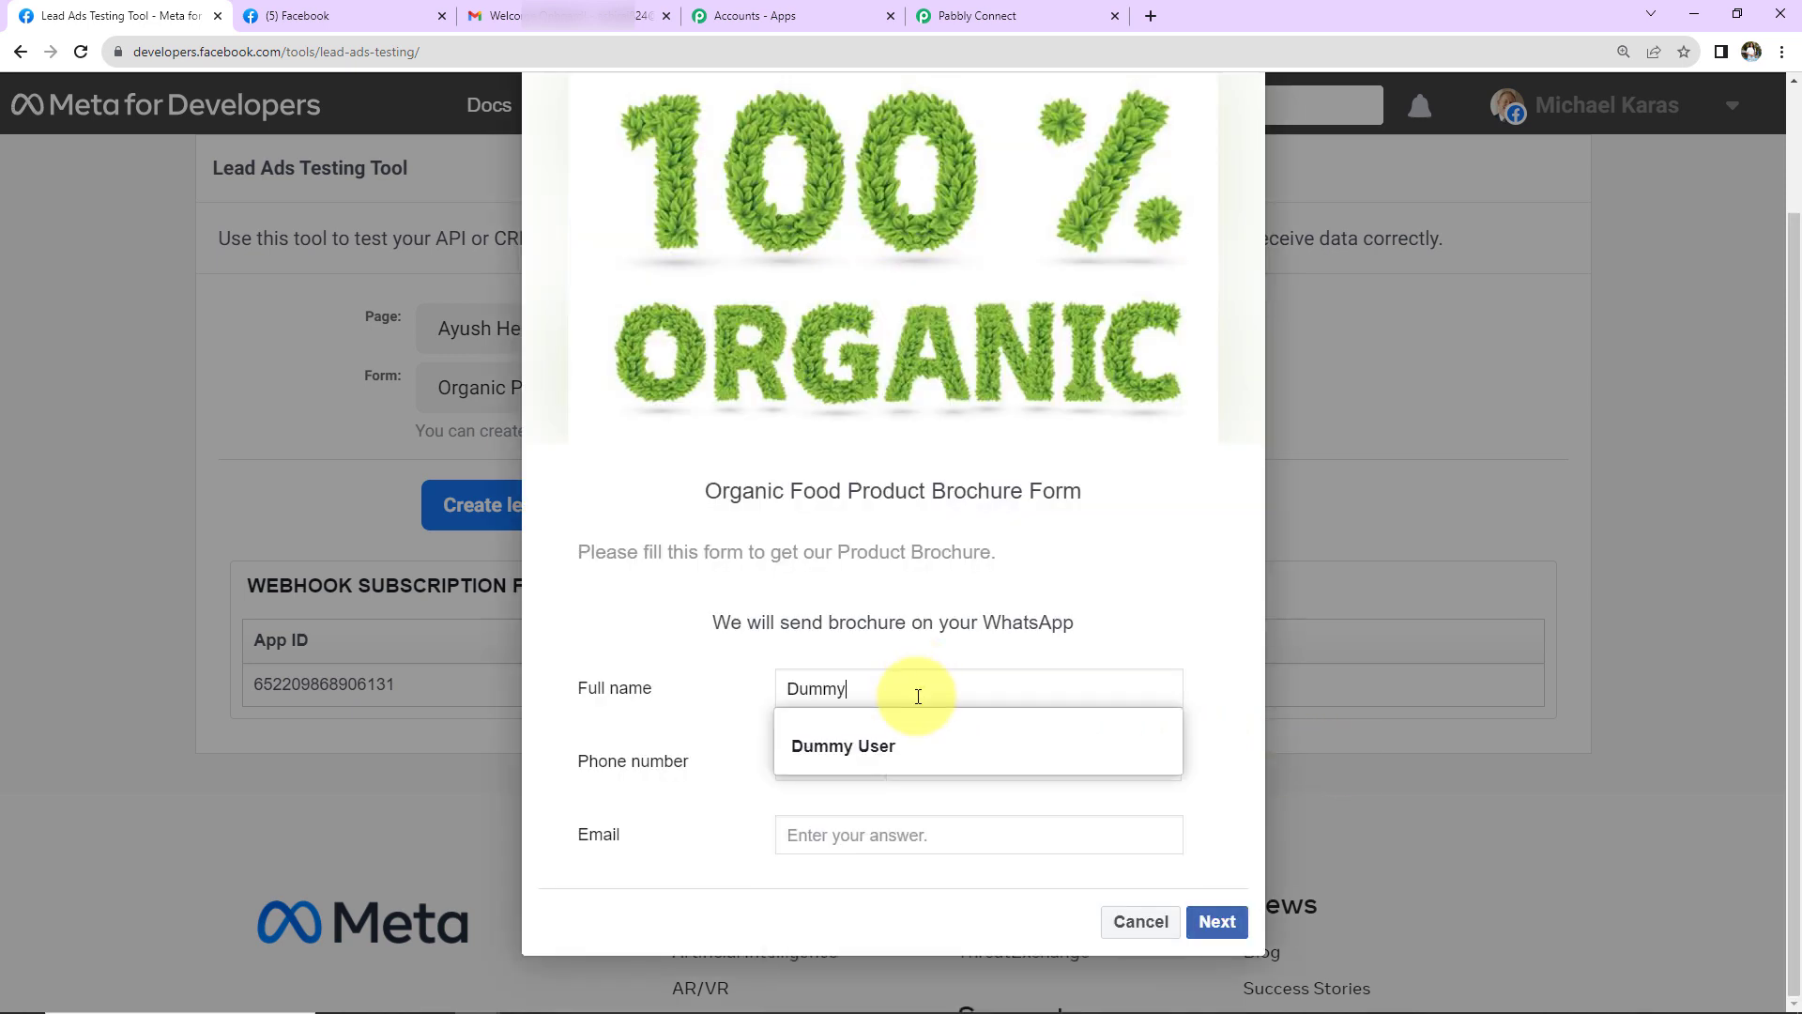
text( New)
click(932, 754)
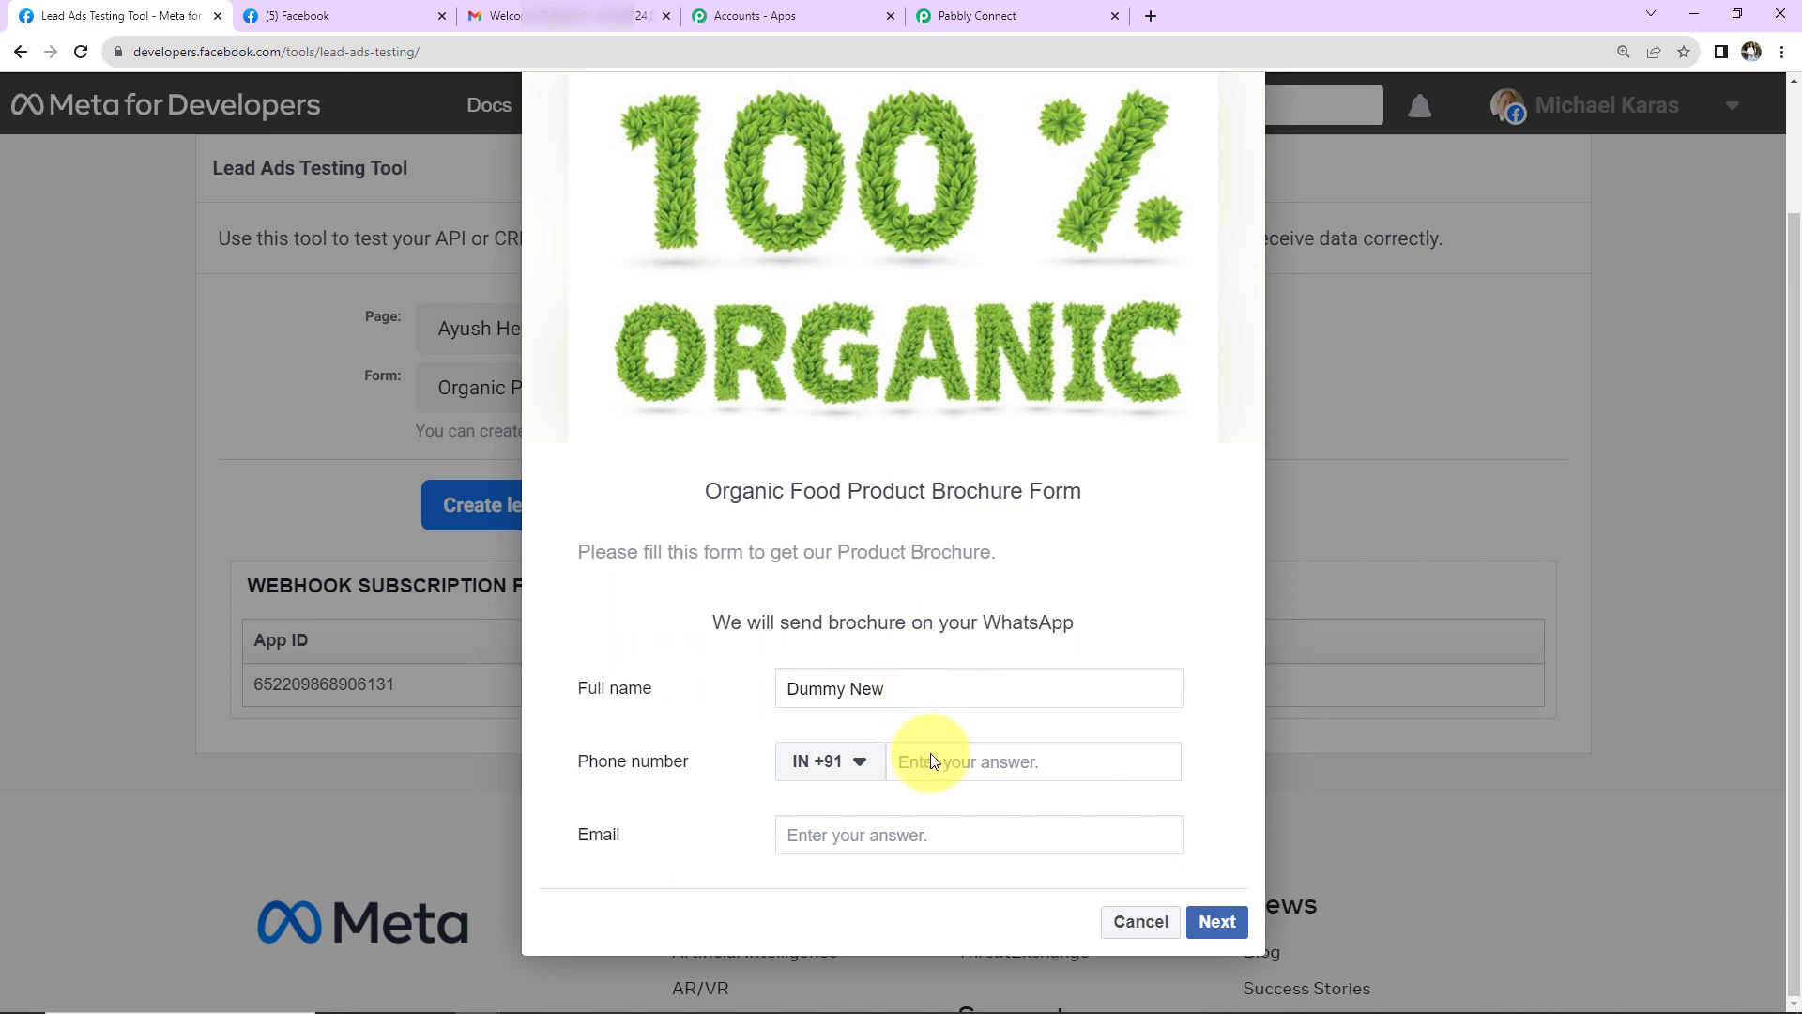
text(91111 11111)
click(935, 834)
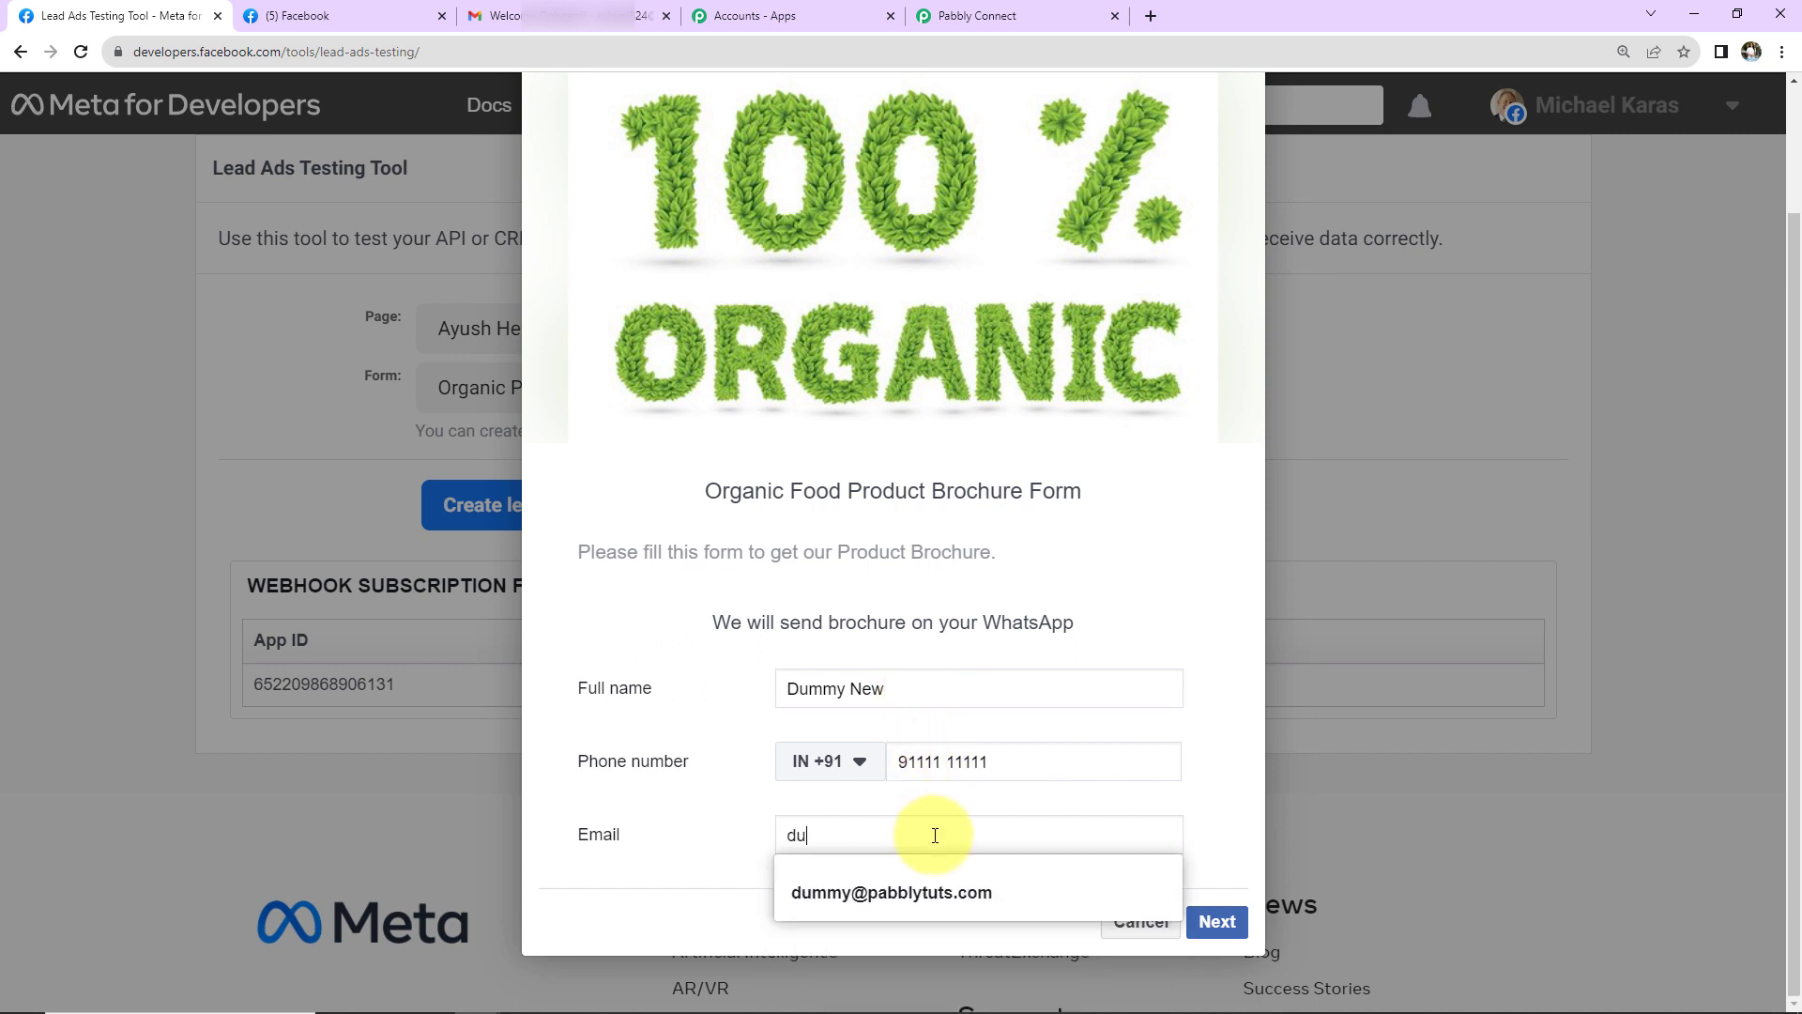
click(1214, 923)
click(1209, 856)
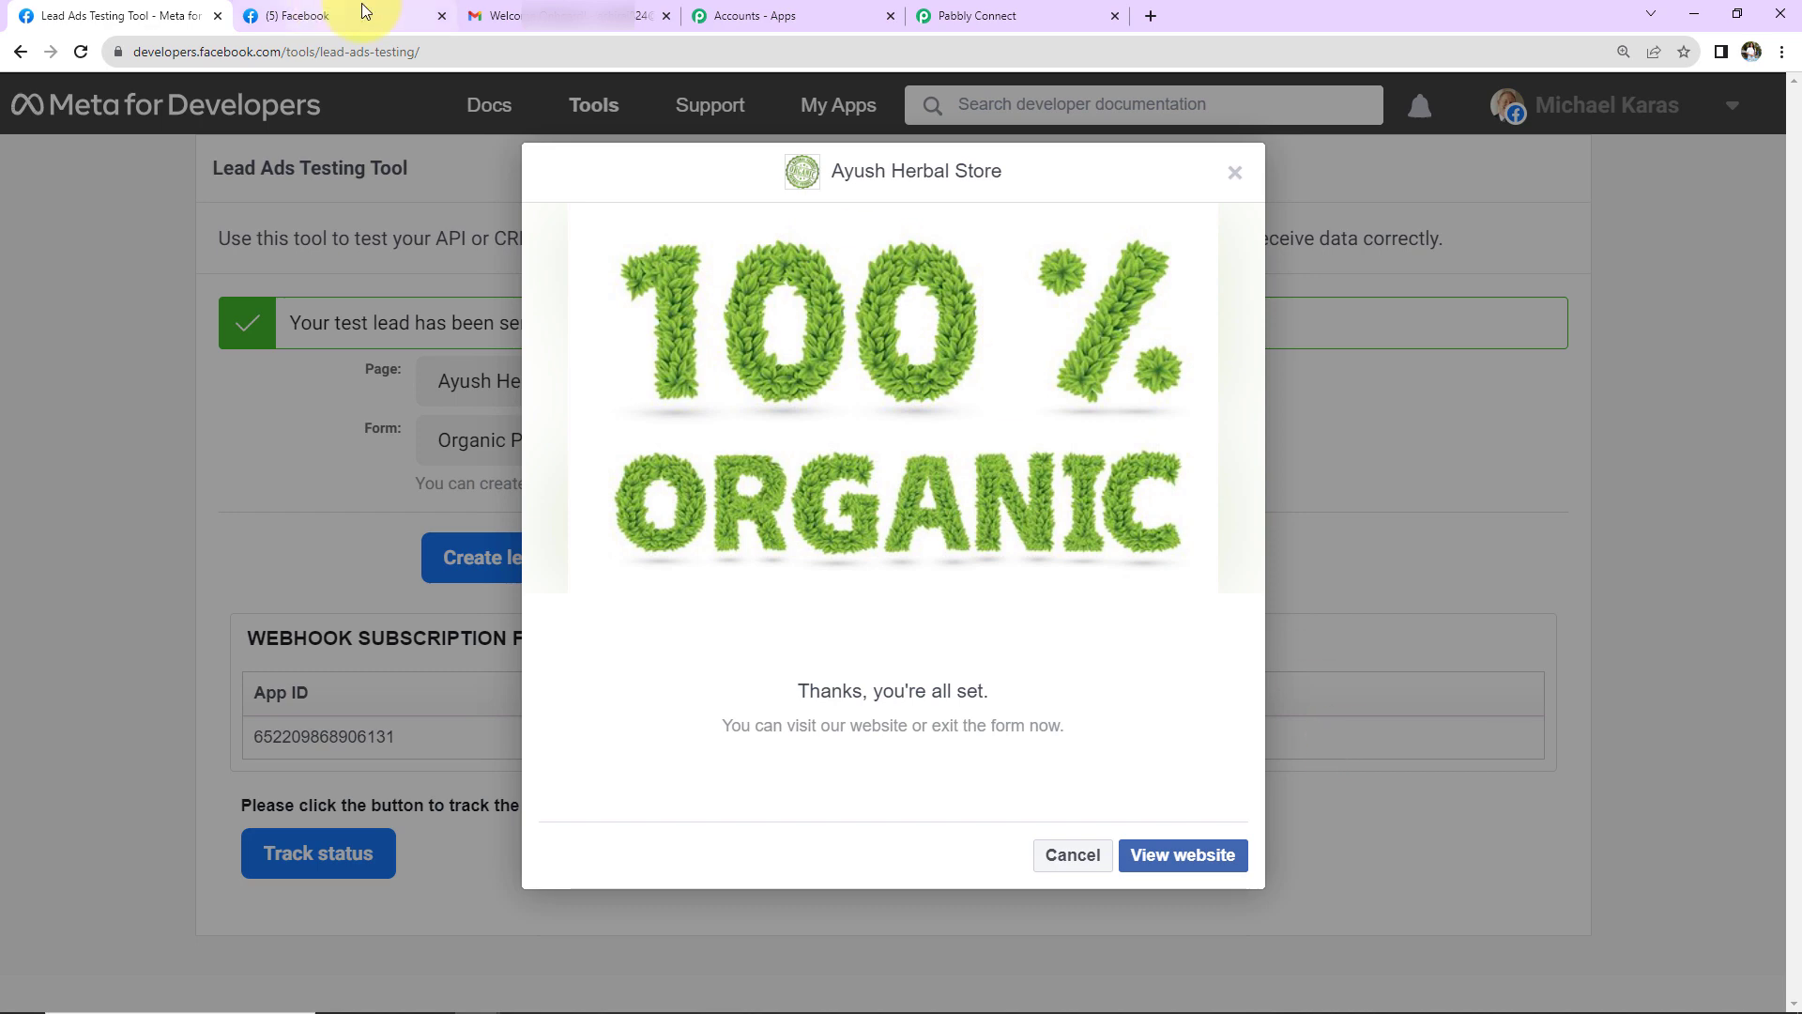
click(563, 15)
click(221, 310)
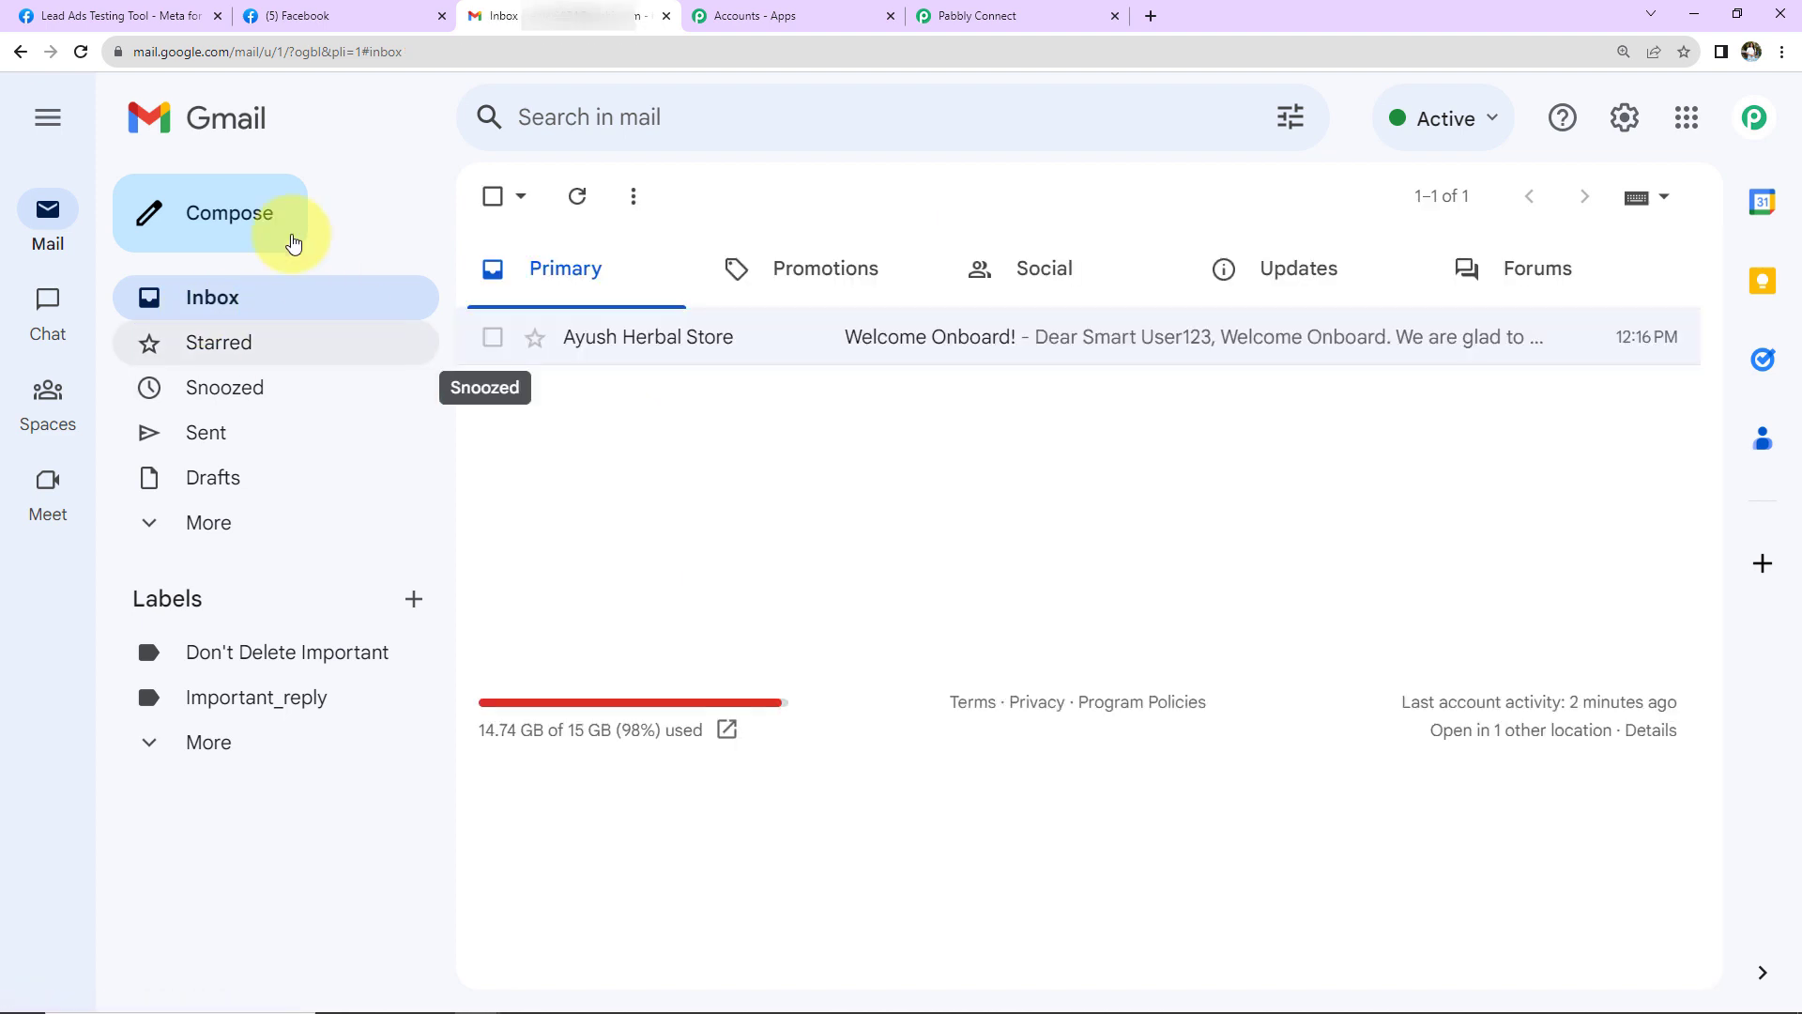
- Reload Gmail, open the newest 'Welcome Onboard!' email and expand its trimmed content
click(78, 54)
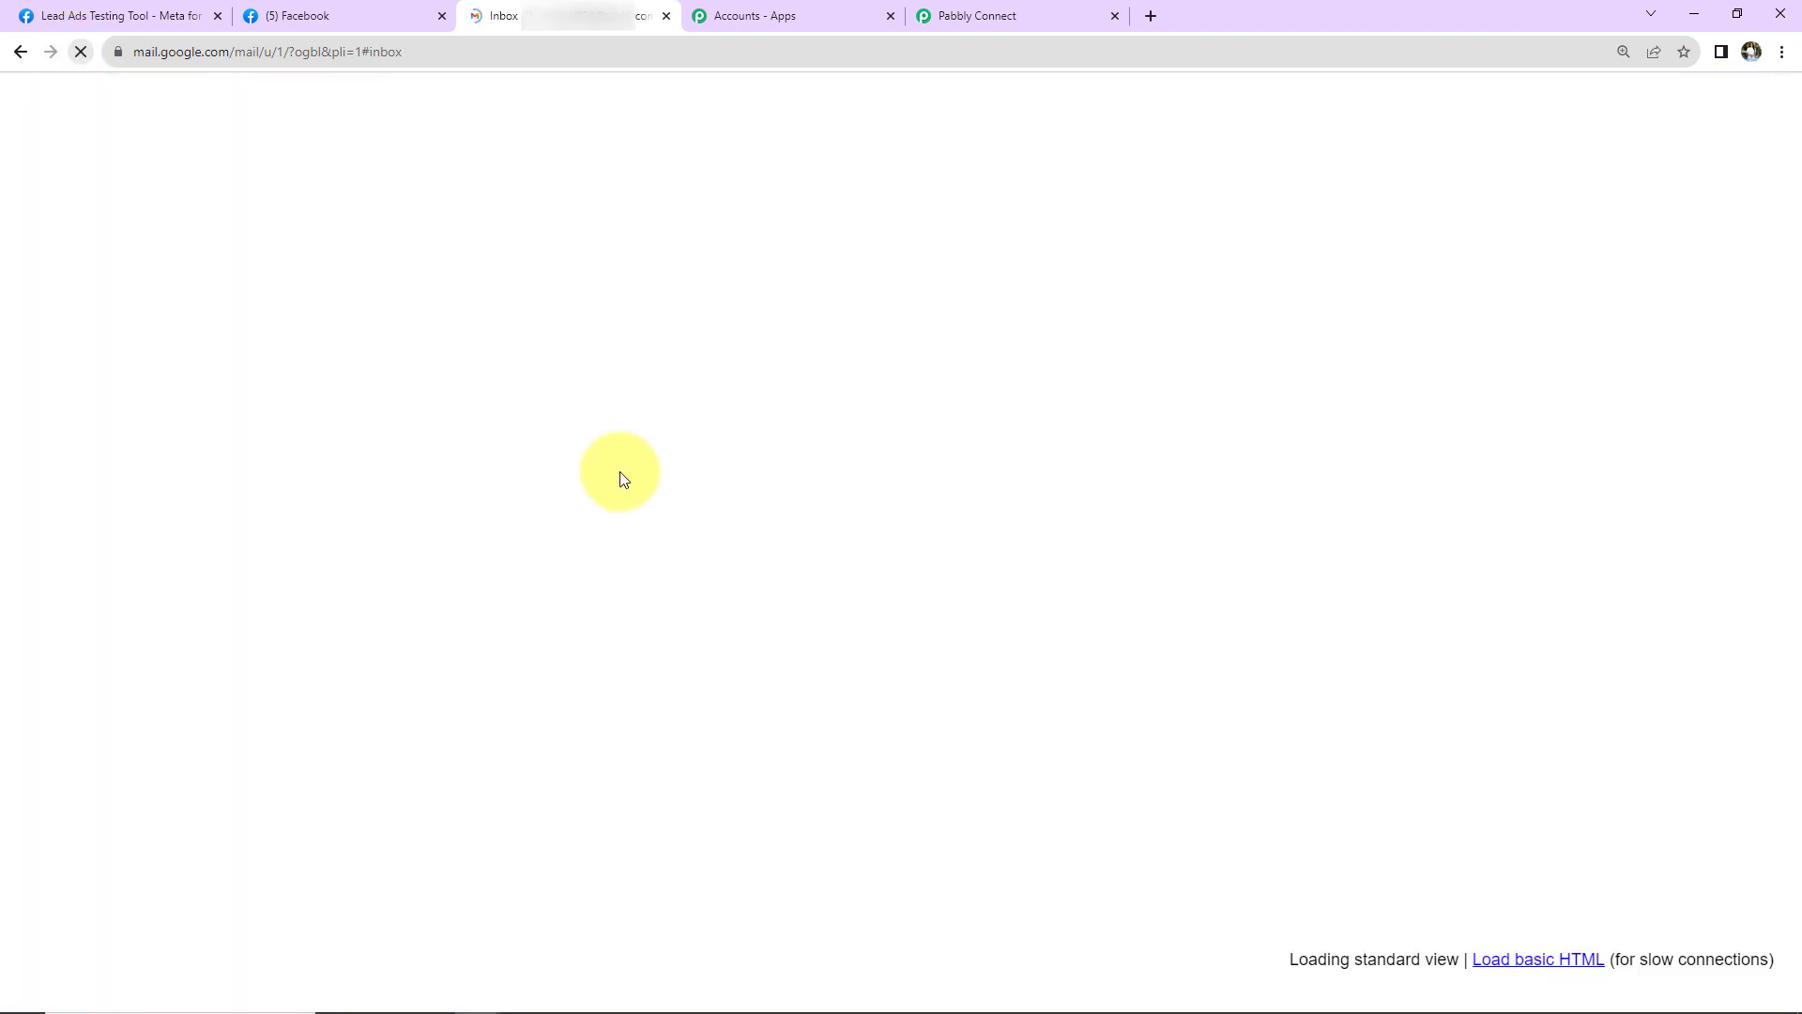
click(893, 348)
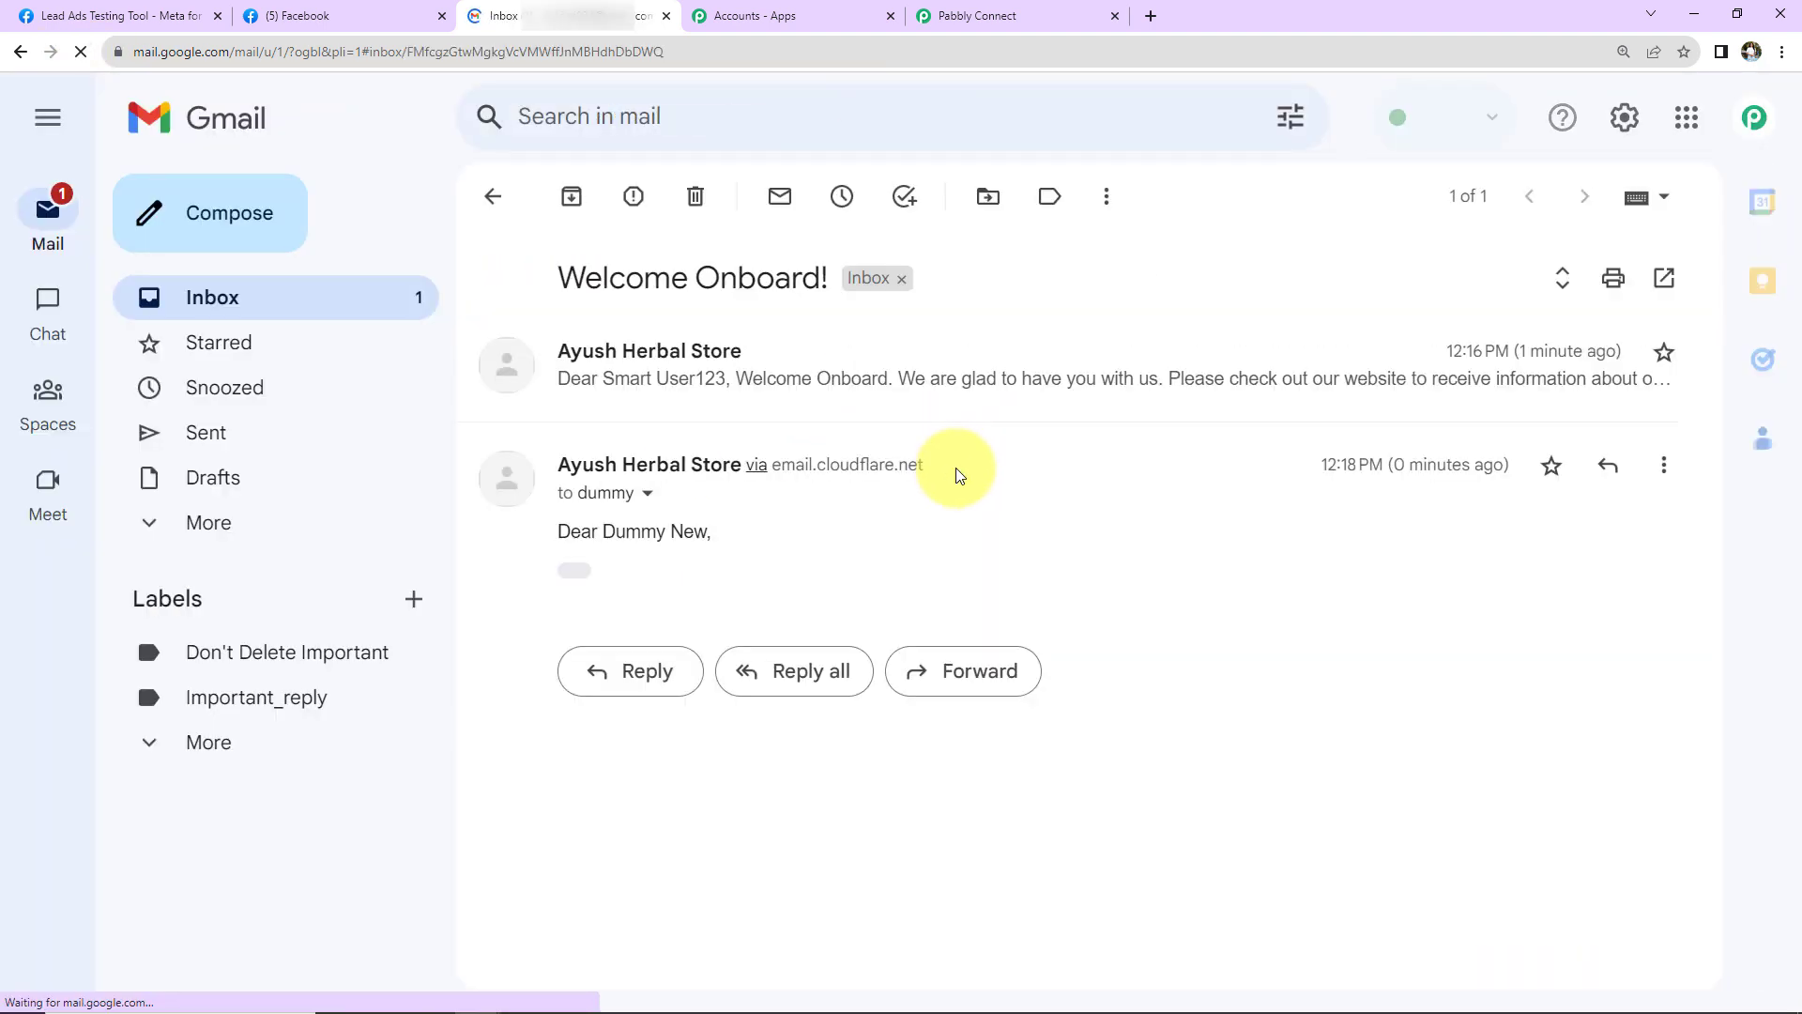
click(572, 572)
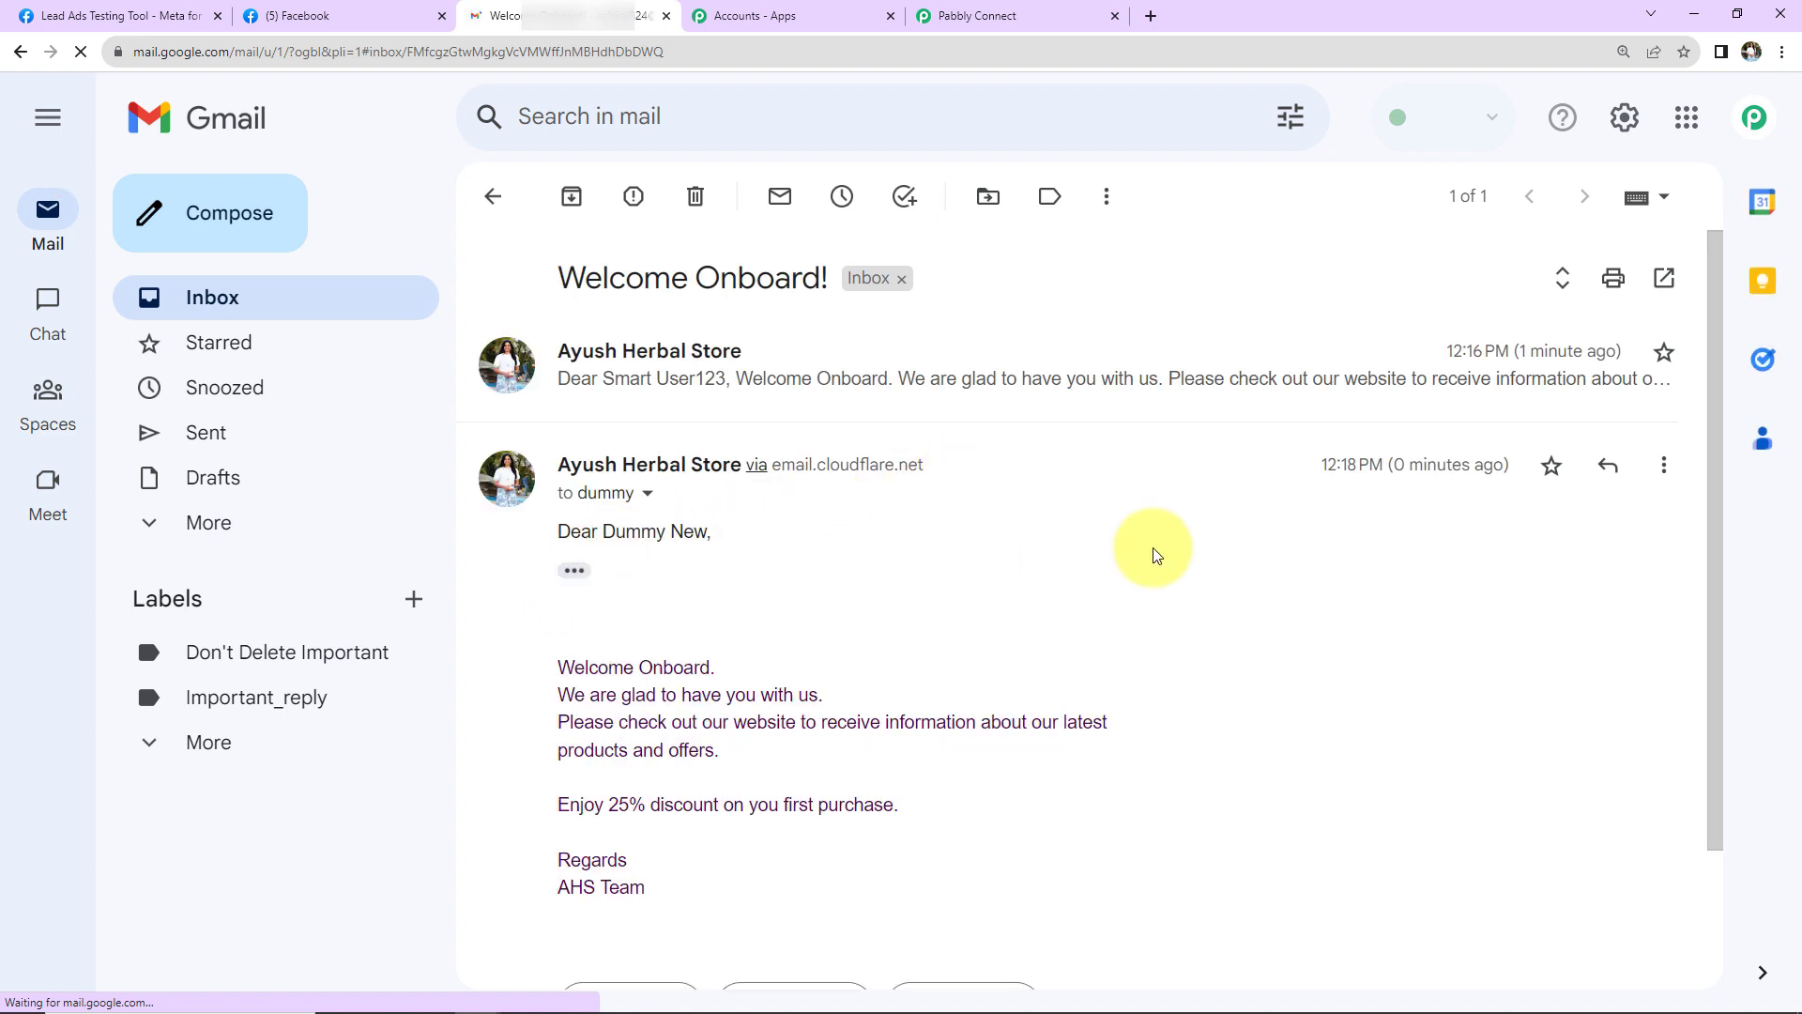
scroll(1154, 555, down, 2)
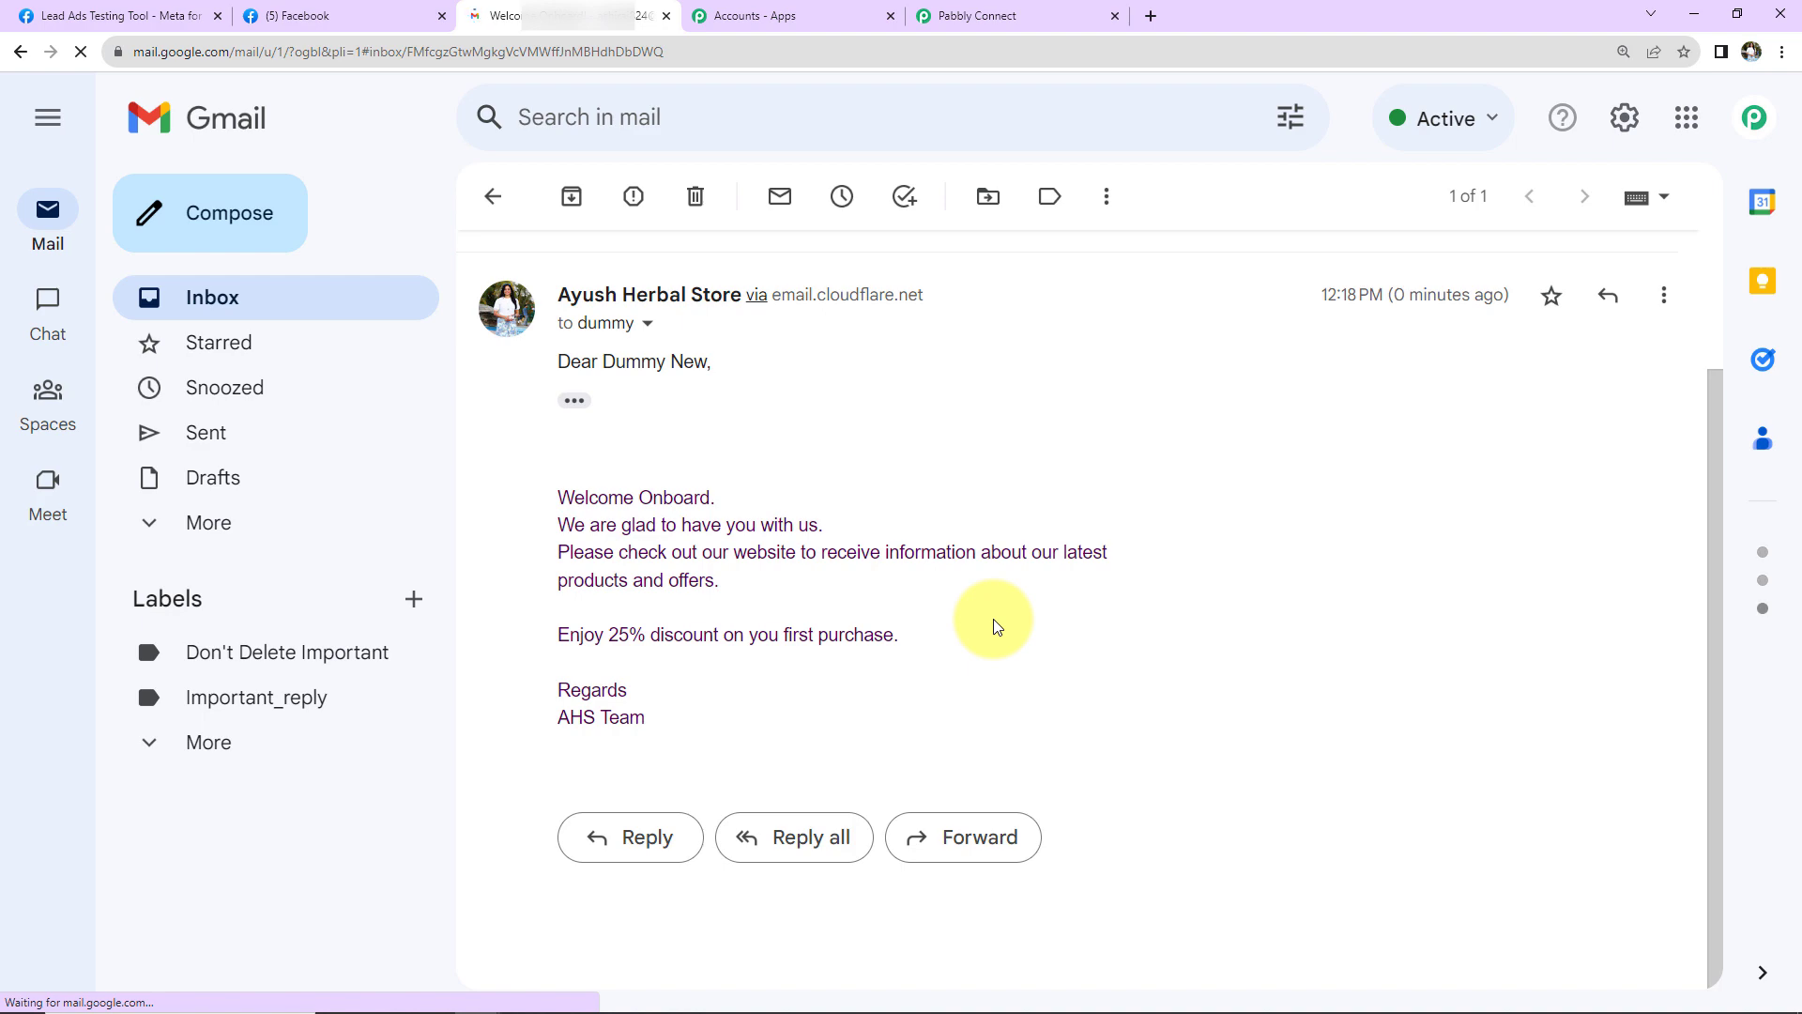
click(1010, 19)
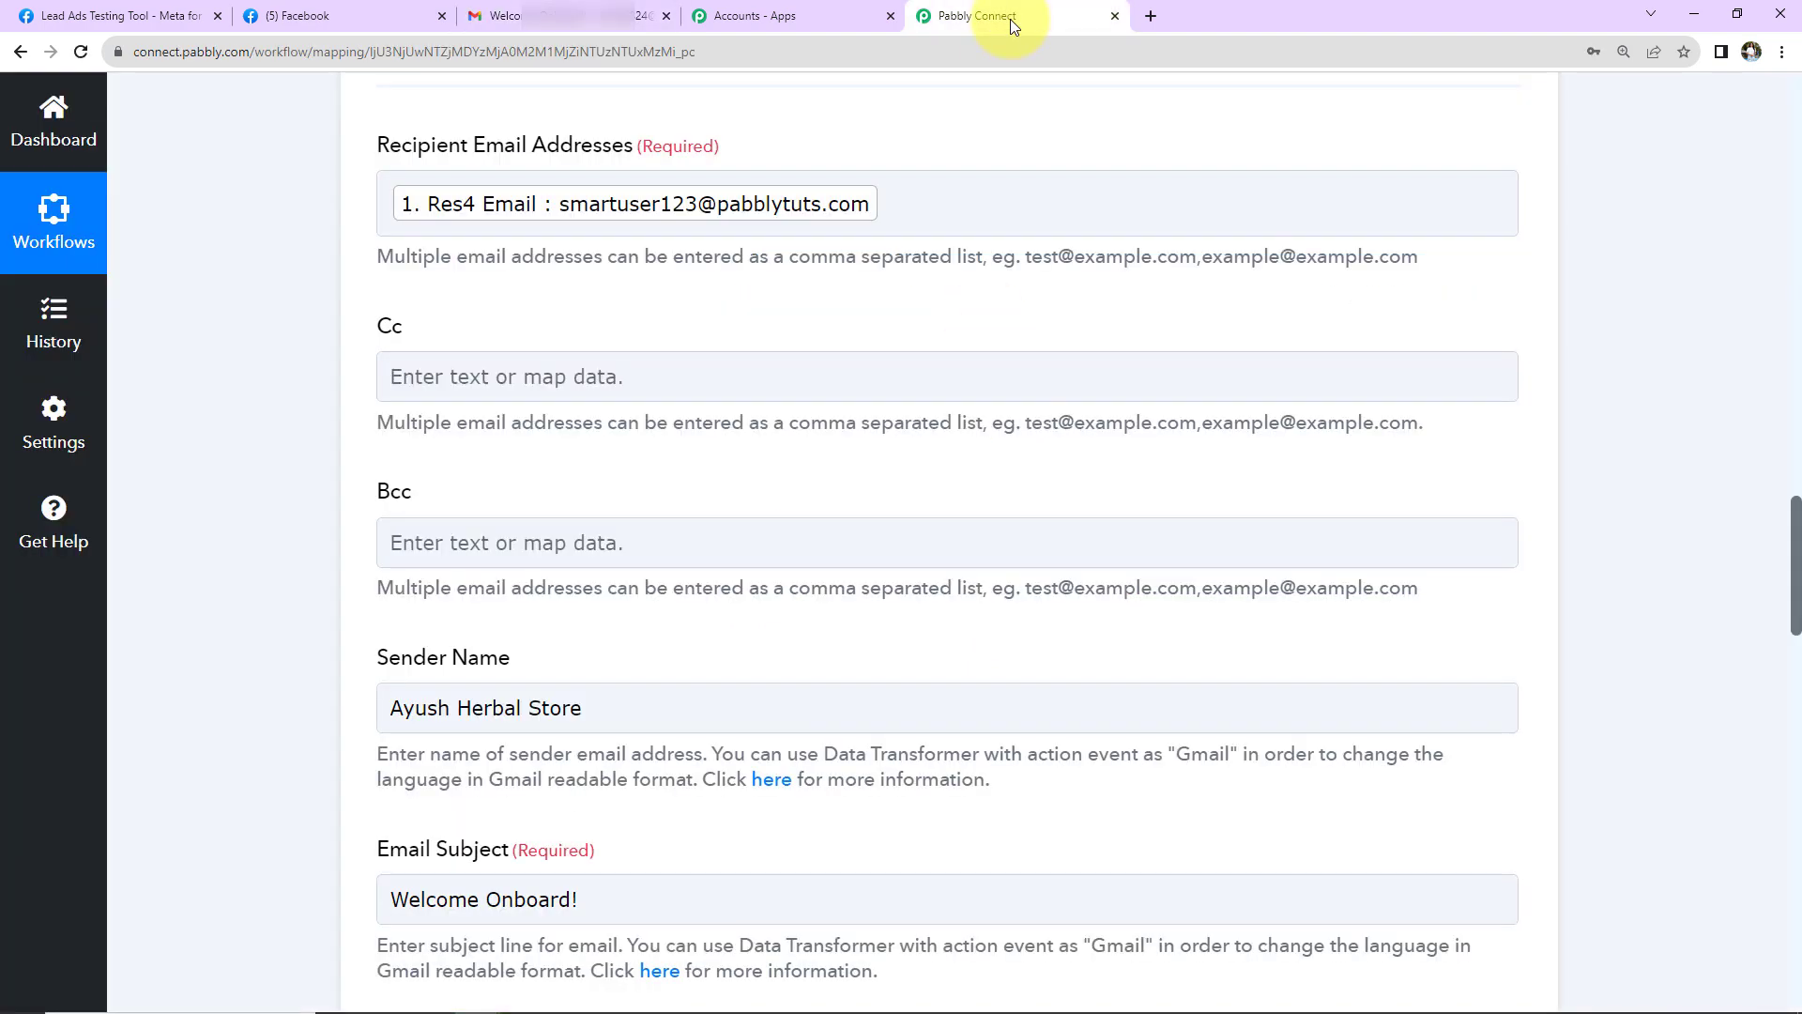
- Collapse the Facebook Lead Ads New Lead trigger and the Gmail Send Email action
scroll(1647, 638, up, 20)
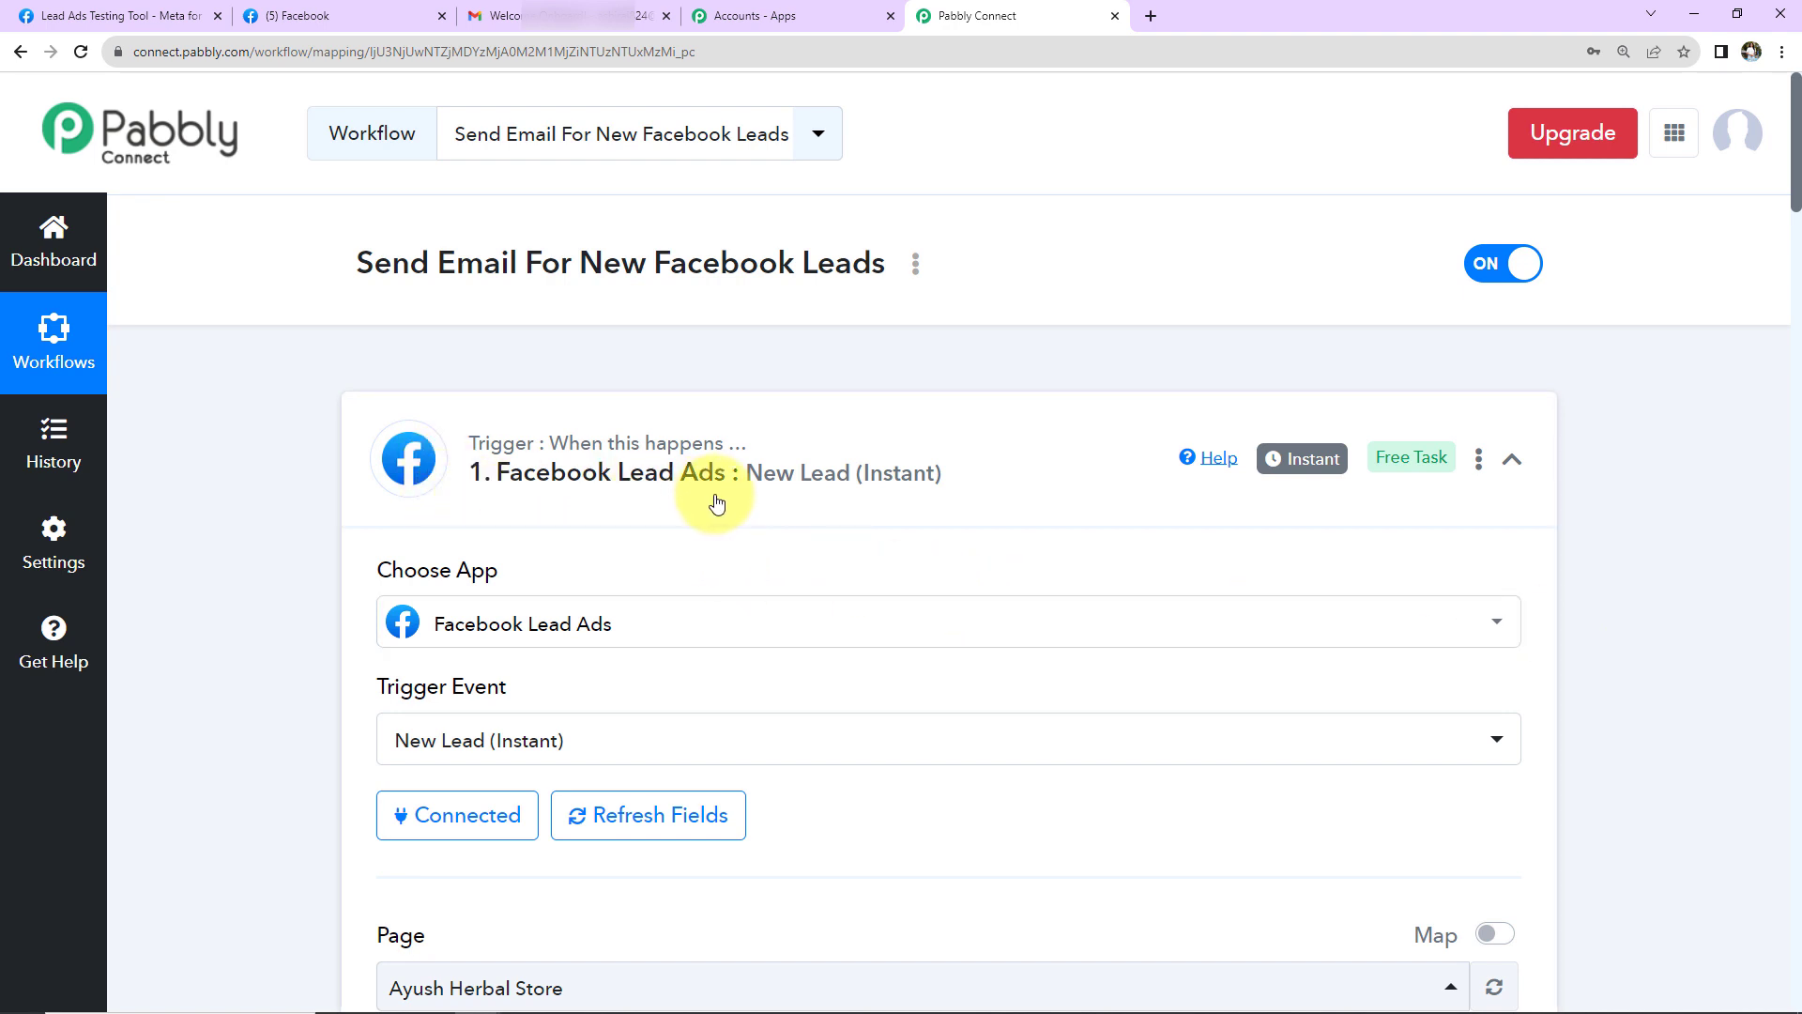
click(1511, 463)
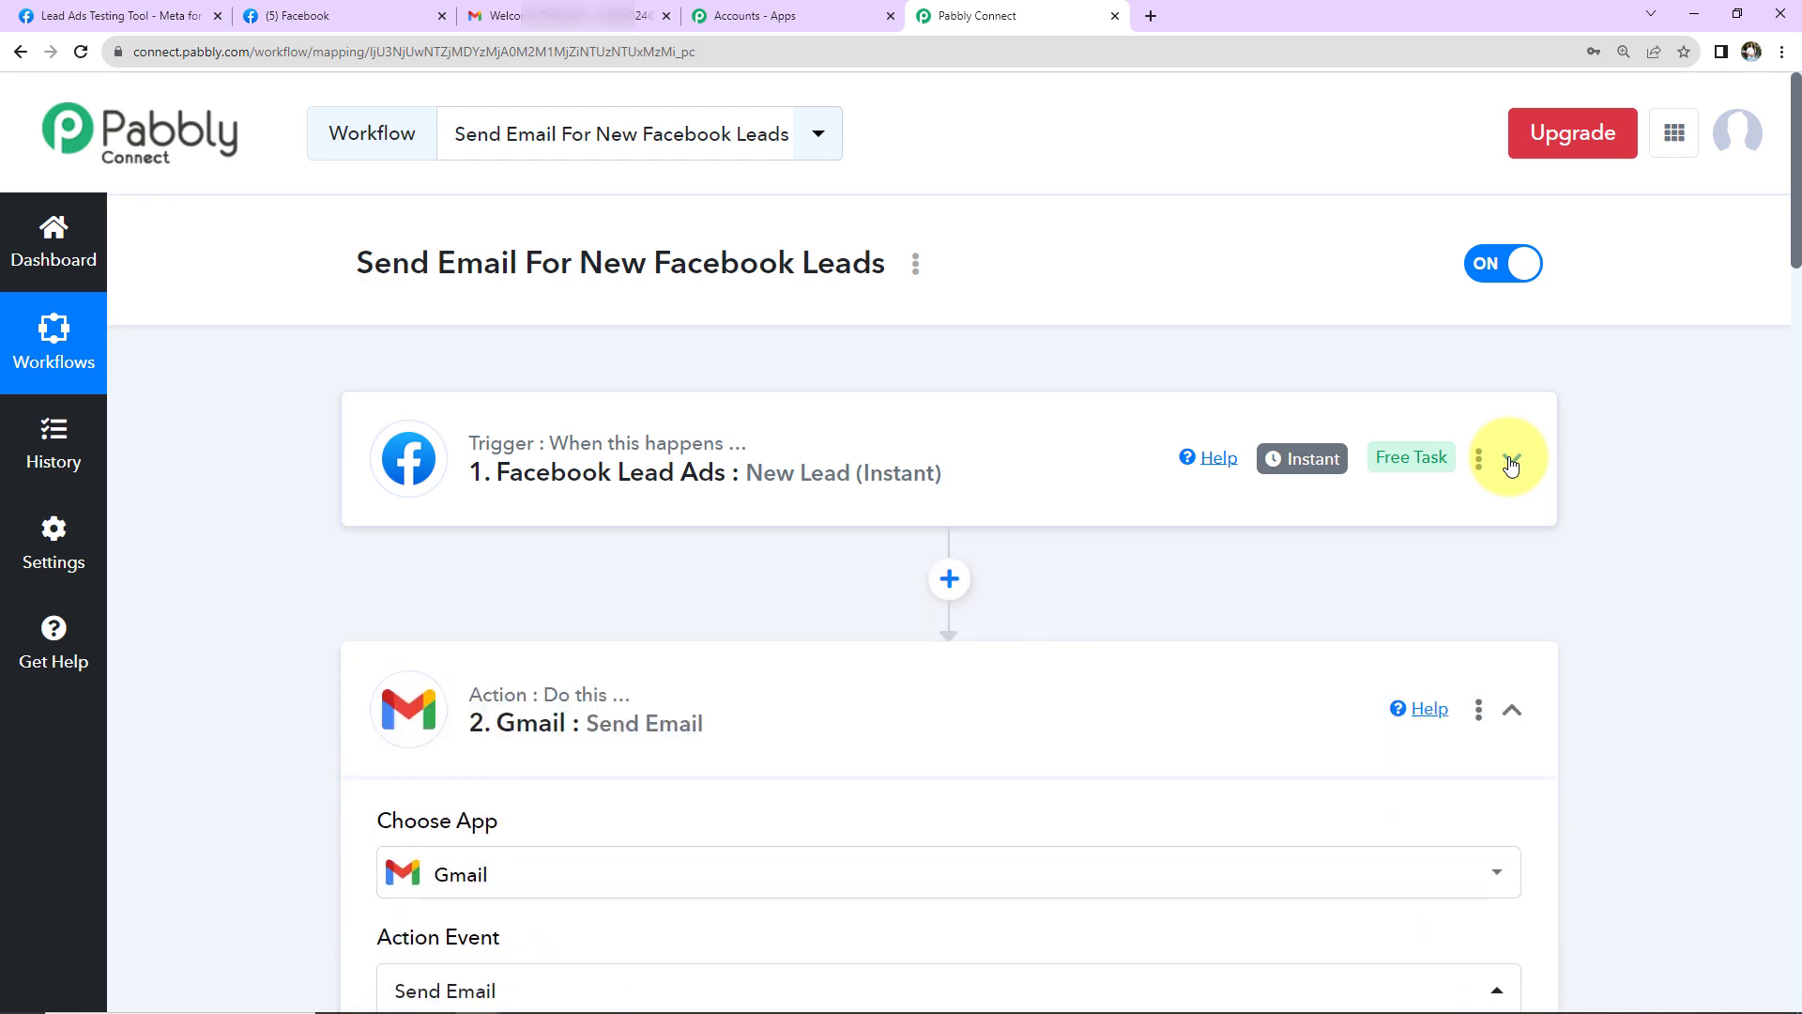
click(1509, 709)
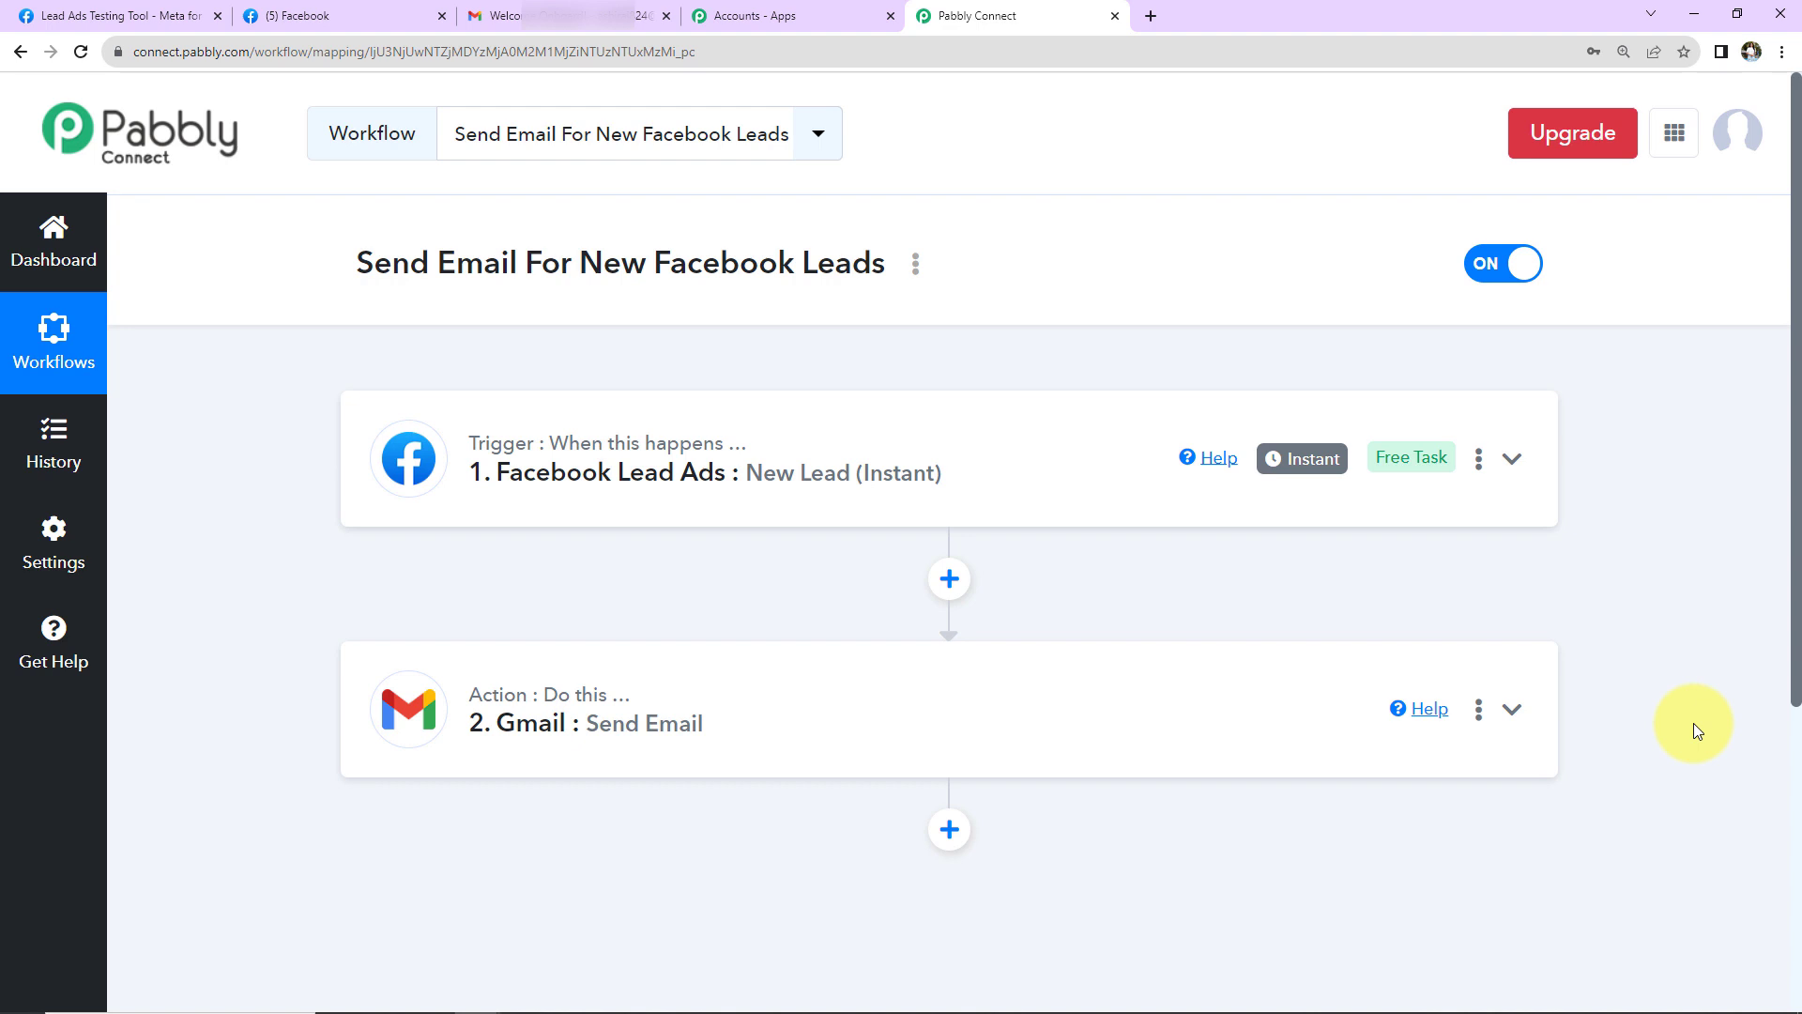